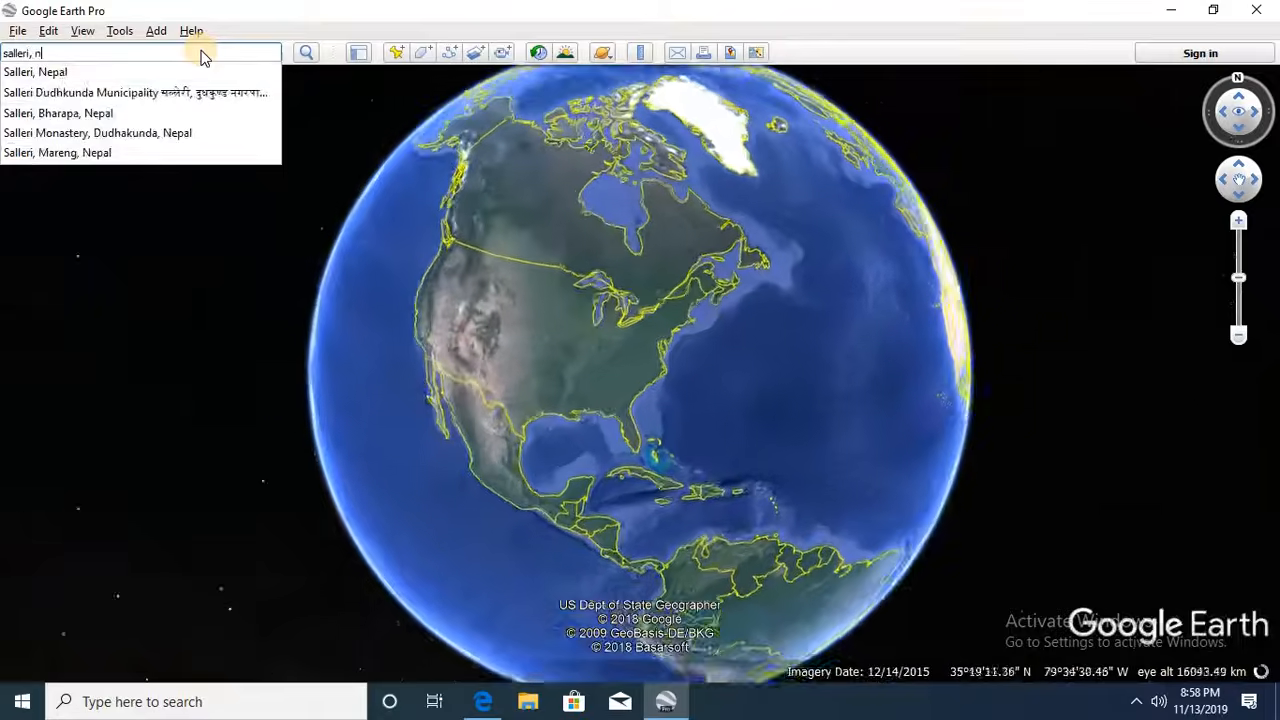
- Search for the location salleri, nepal and fly the globe to it
key("Return")
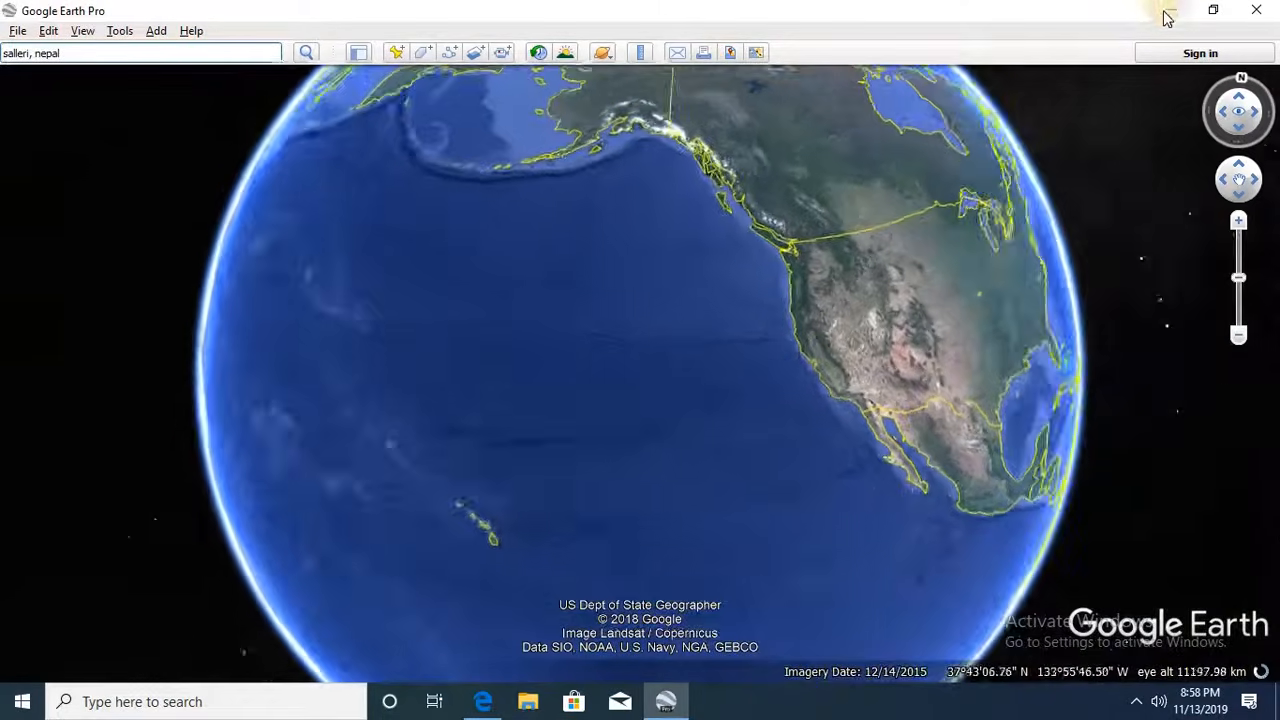
- Switch to the desktop and launch Civil 3D 2018 Metric
left_click(1171, 9)
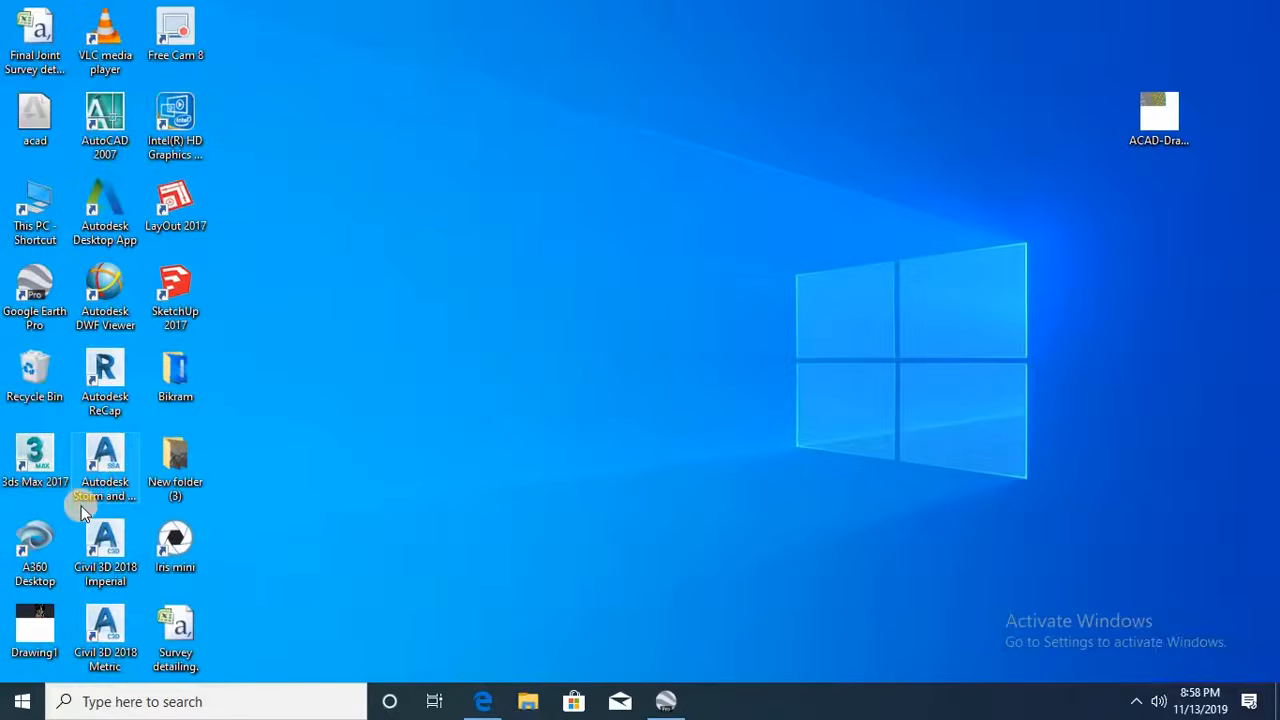
right_click(106, 618)
left_click(214, 135)
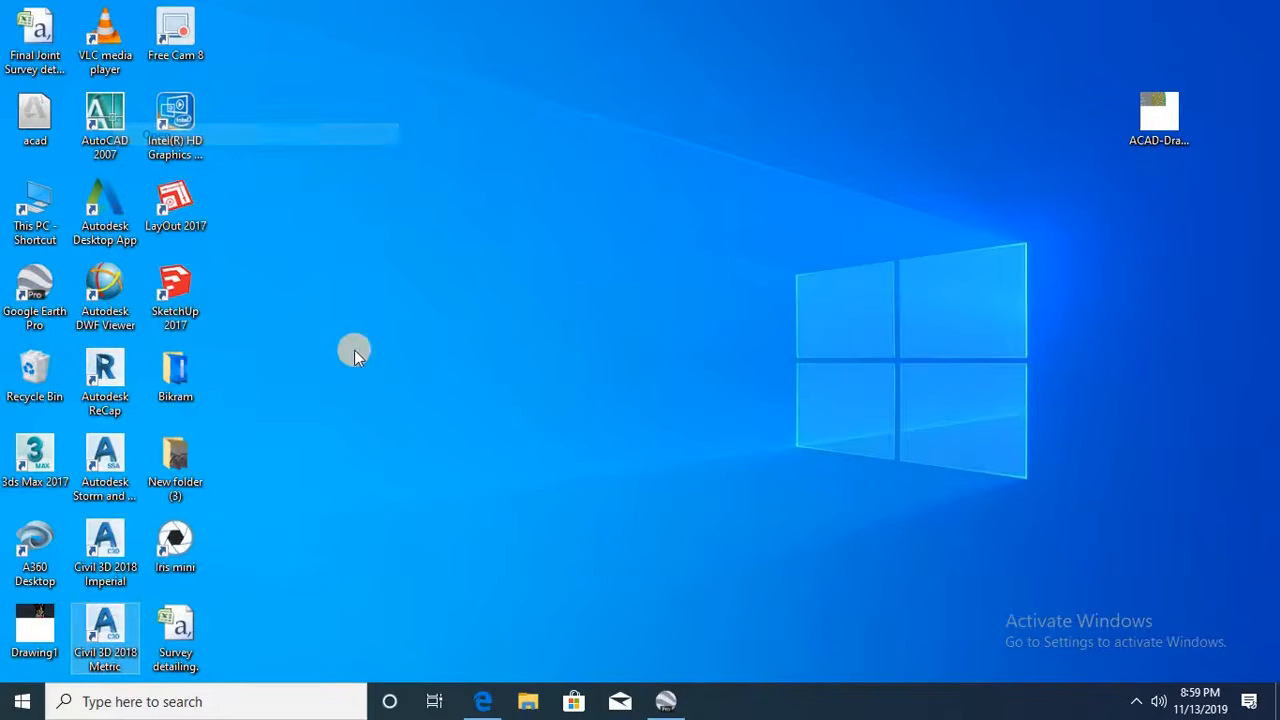
- Return to Google Earth Pro and reset the view to north over the hillside with the winding road beside the river
left_click(666, 703)
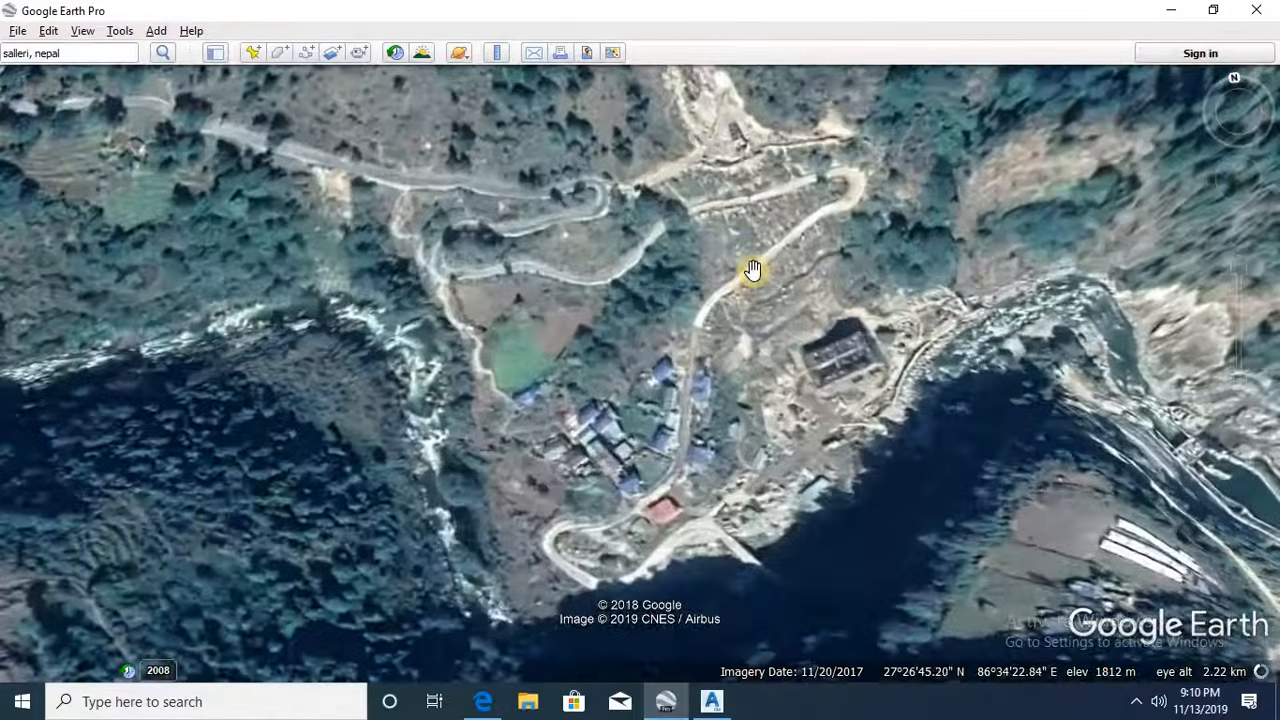
scroll(753, 270, "up", 1)
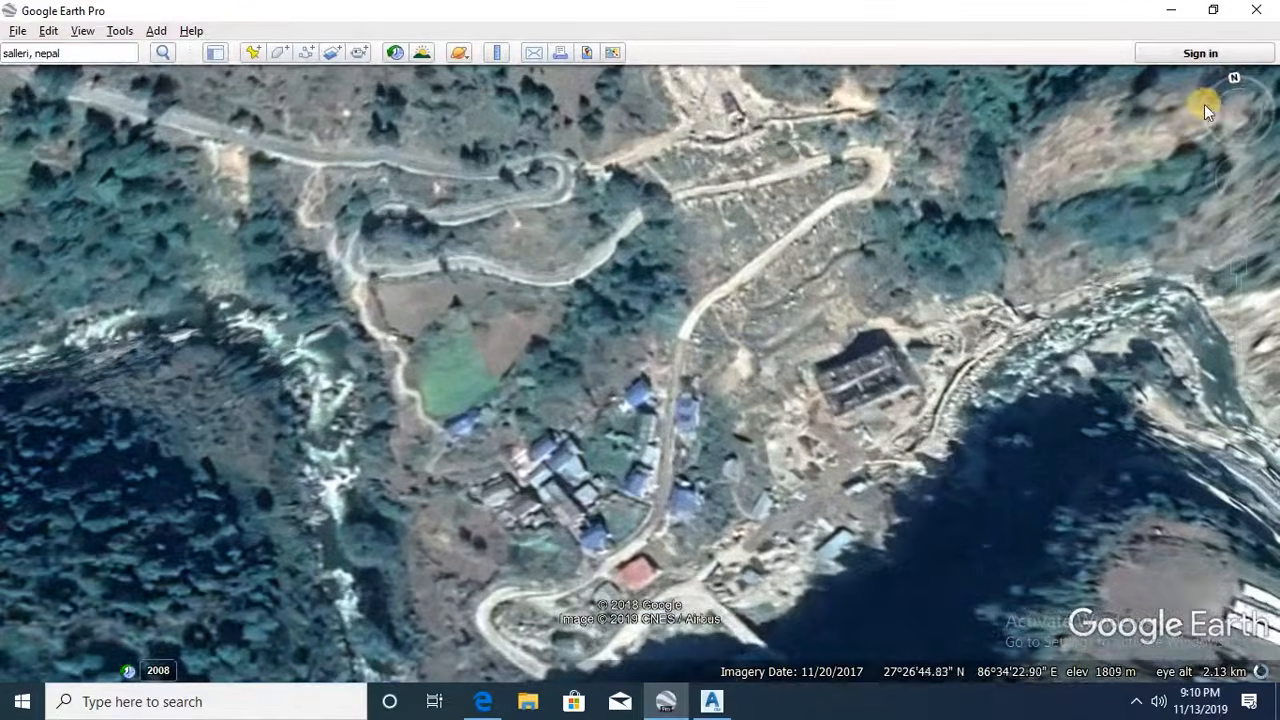
left_click(1237, 79)
scroll(695, 346, "down", 1)
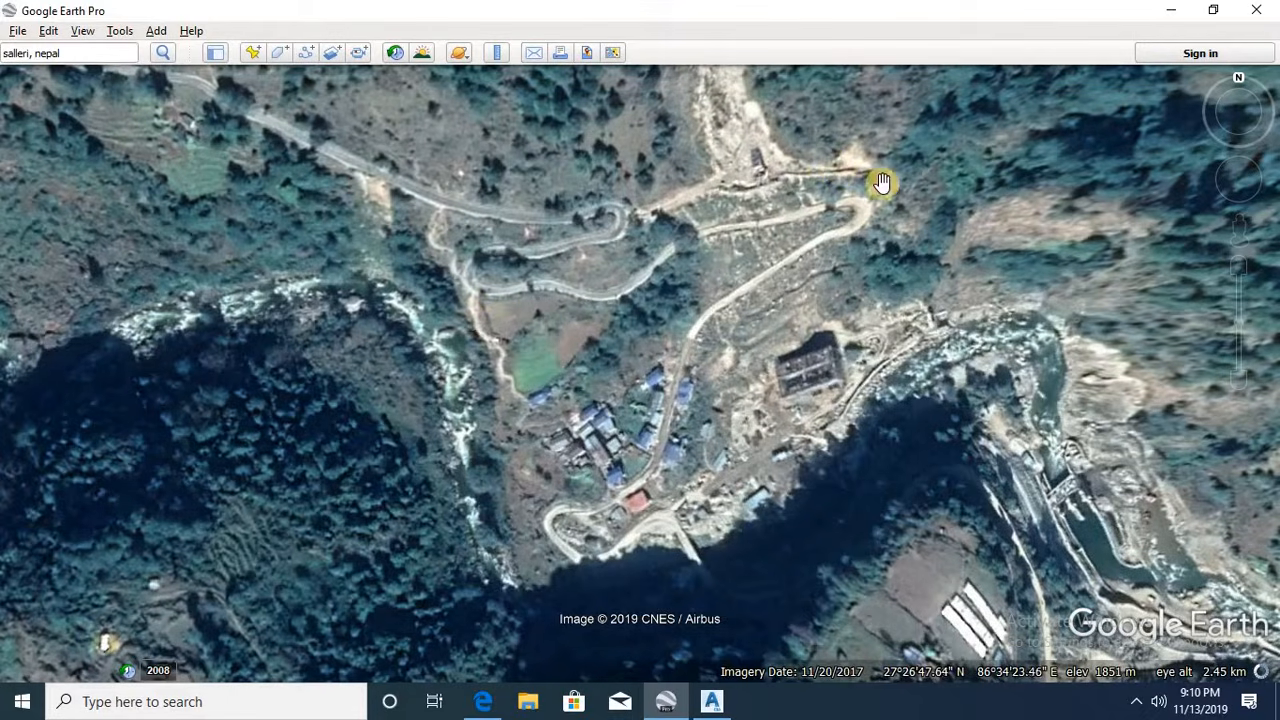
- Start a new polygon named contour and set its line color to light blue #8fb9f7, keeping the area color as it is
left_click(279, 53)
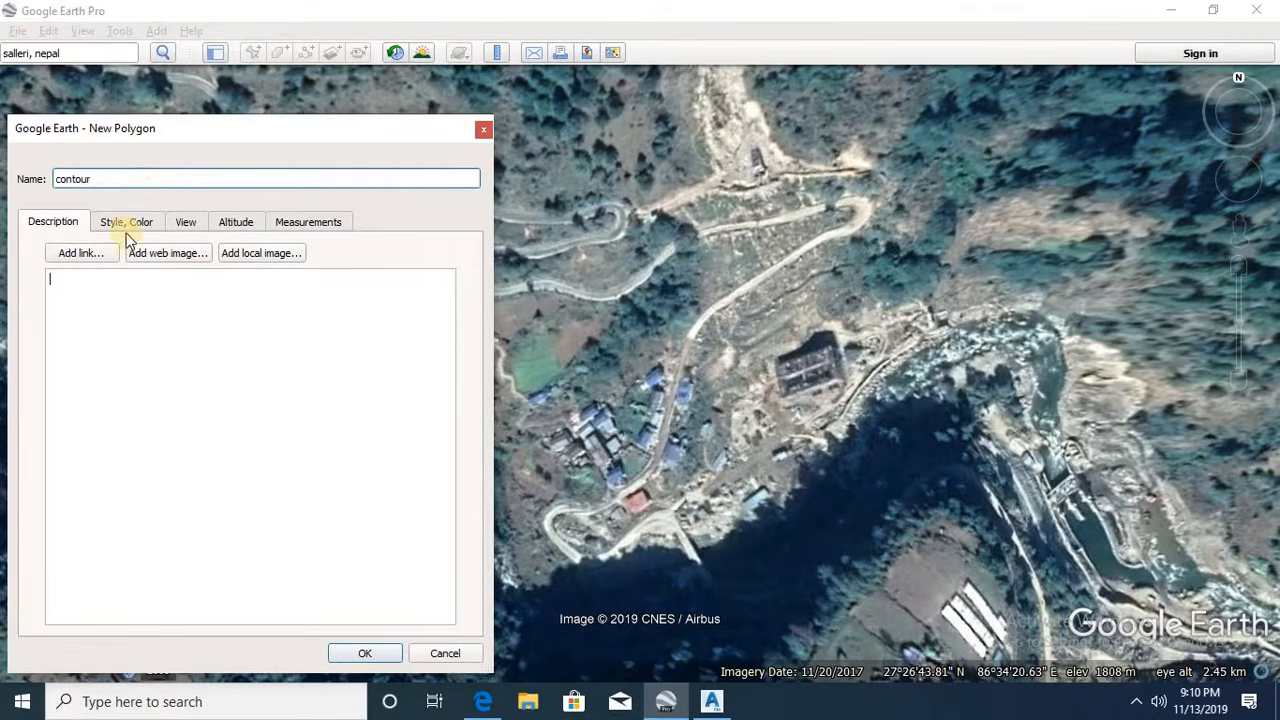
left_click(125, 224)
left_click(101, 286)
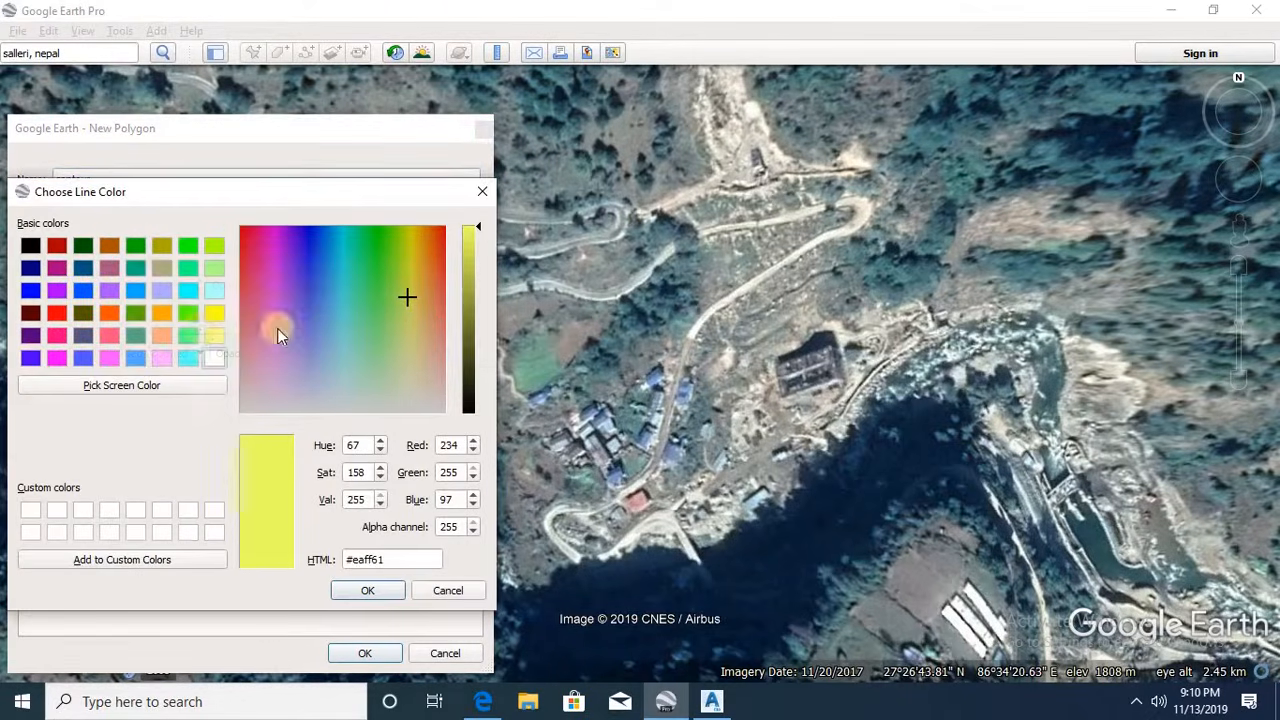
left_click(135, 358)
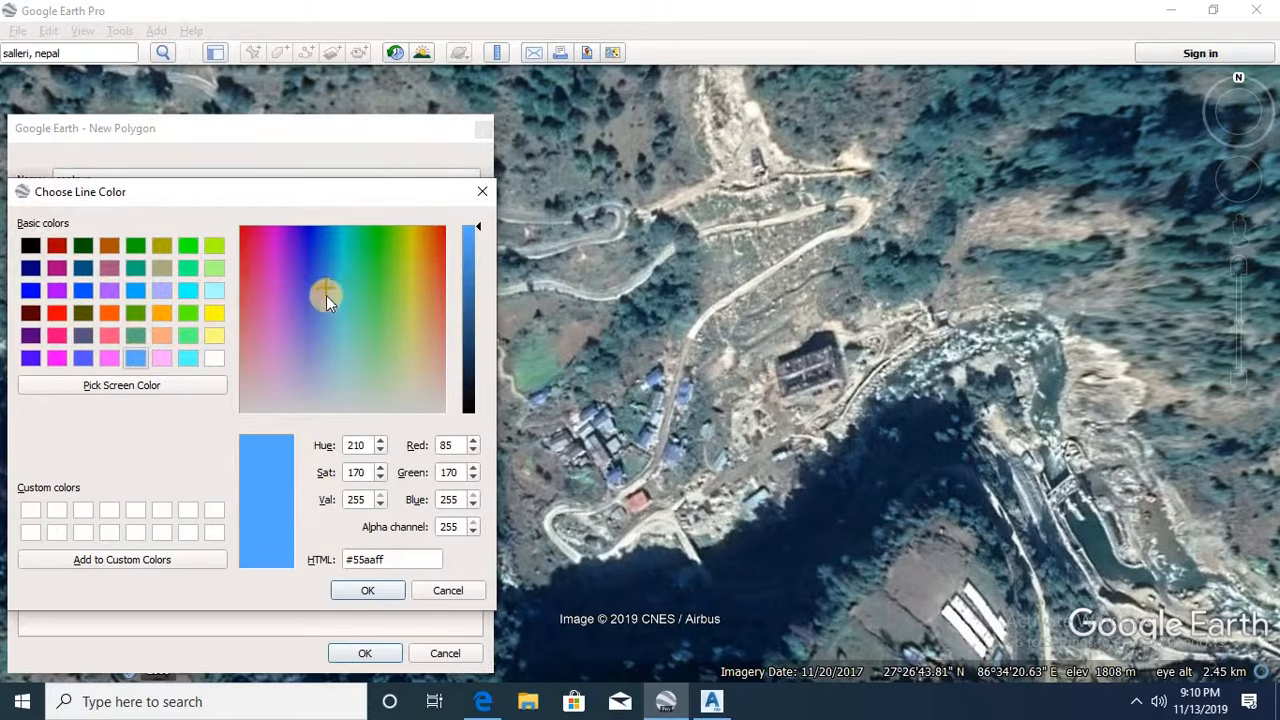
left_click(473, 233)
left_click(321, 333)
left_click(366, 589)
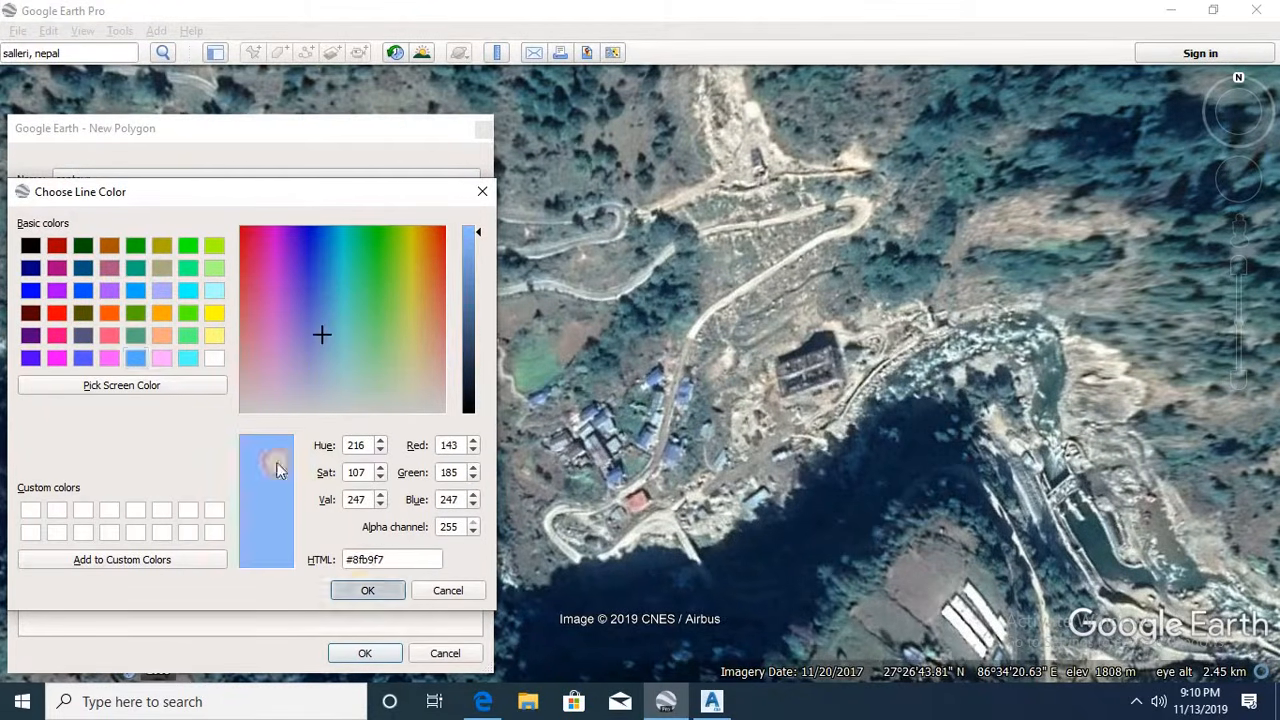
left_click(100, 354)
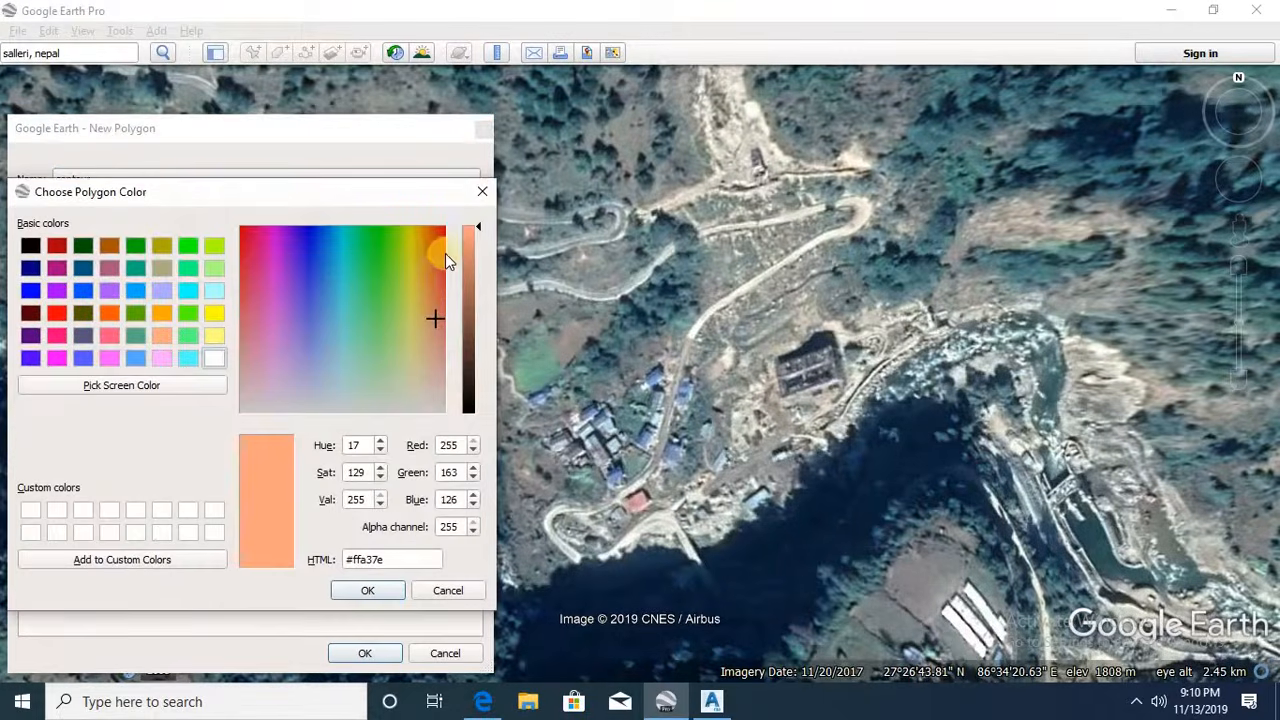
left_click(445, 588)
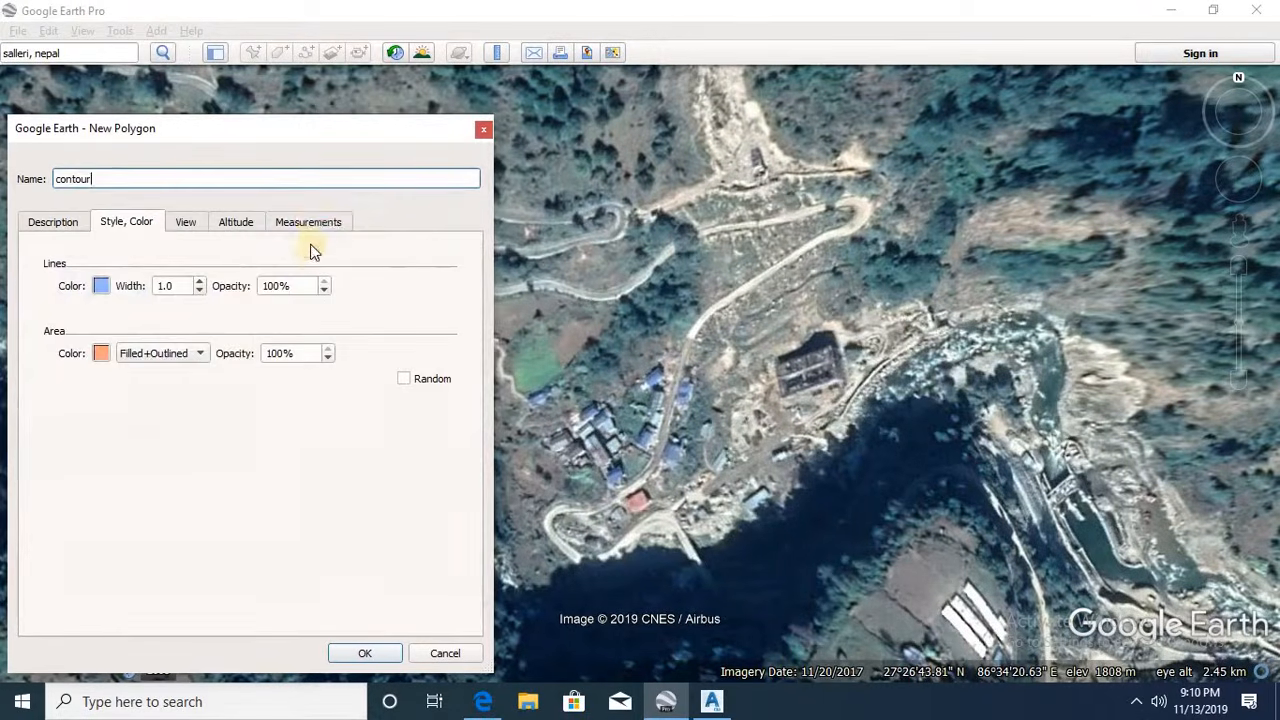
- Set the polygon's perimeter units to Meters and its area units to Square Meters
left_click(310, 221)
left_click(374, 258)
left_click(343, 254)
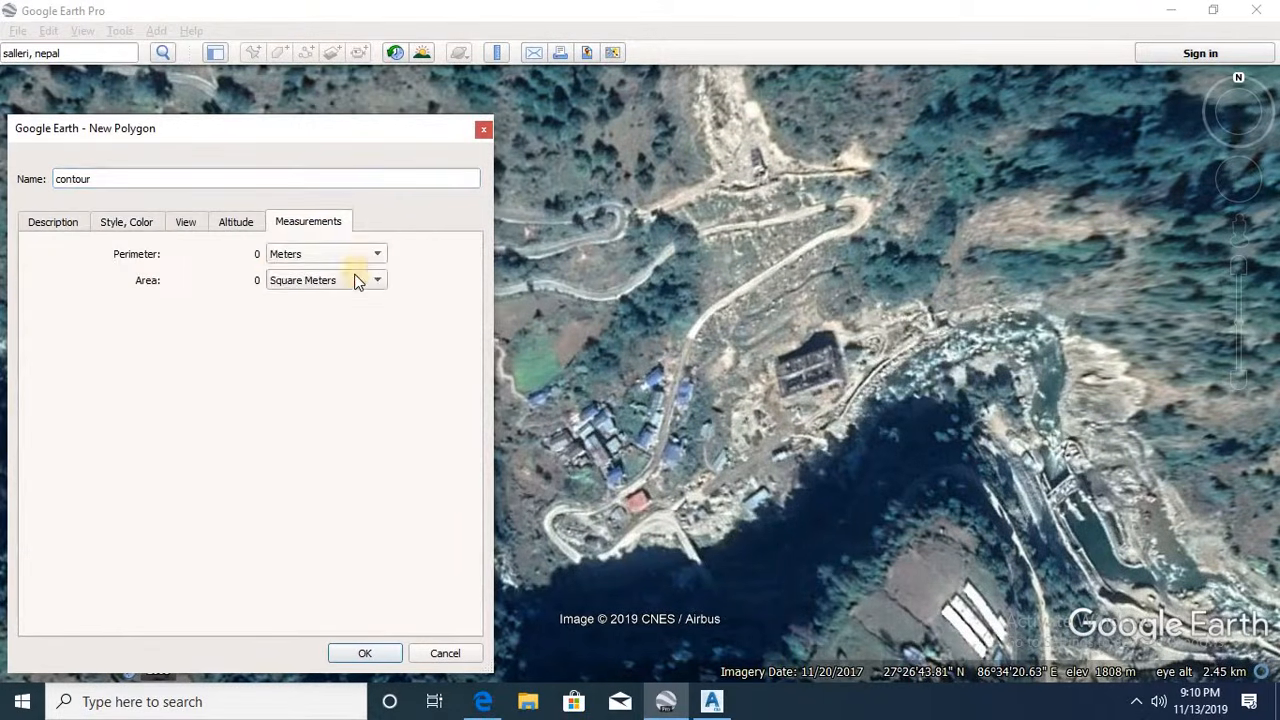
left_click(357, 280)
left_click(331, 283)
- Outline the hillside above the village with a closed polygon, about 591 m in perimeter and 21,068 square meters in area, and save it
scroll(583, 280, "down", 1)
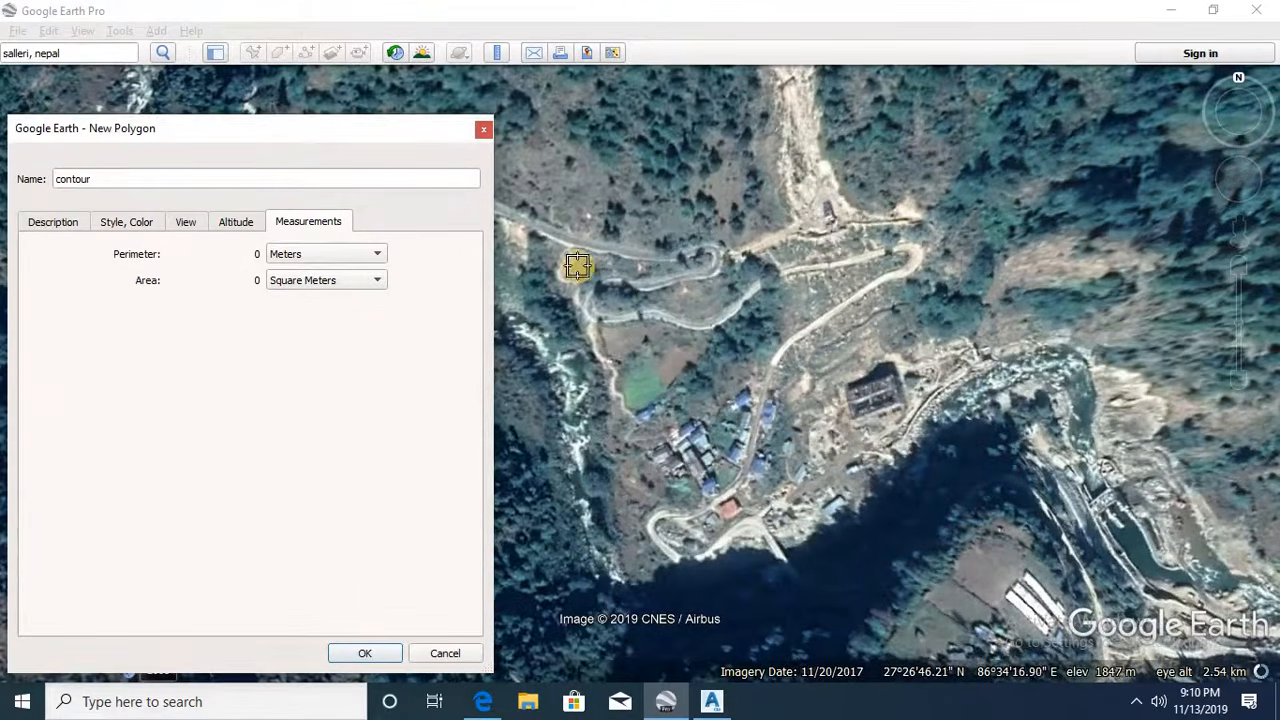
left_click(590, 258)
left_click(721, 223)
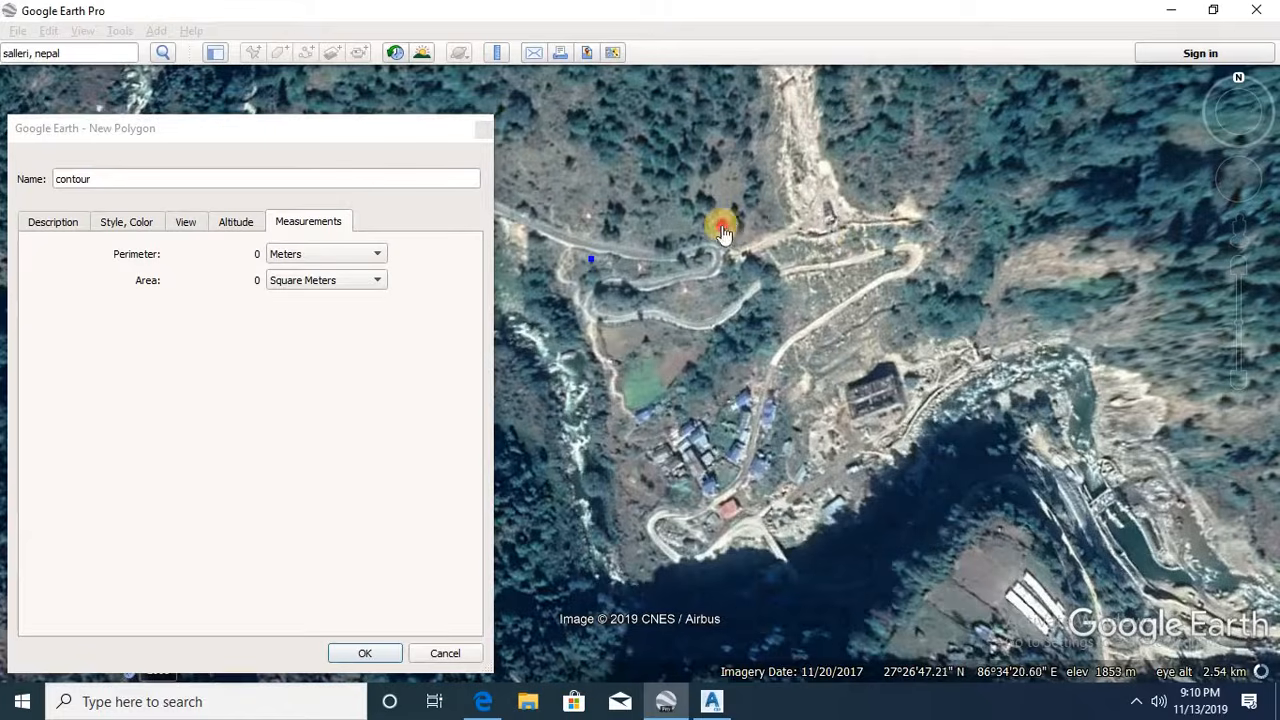
left_click(791, 210)
left_click(892, 227)
left_click(935, 249)
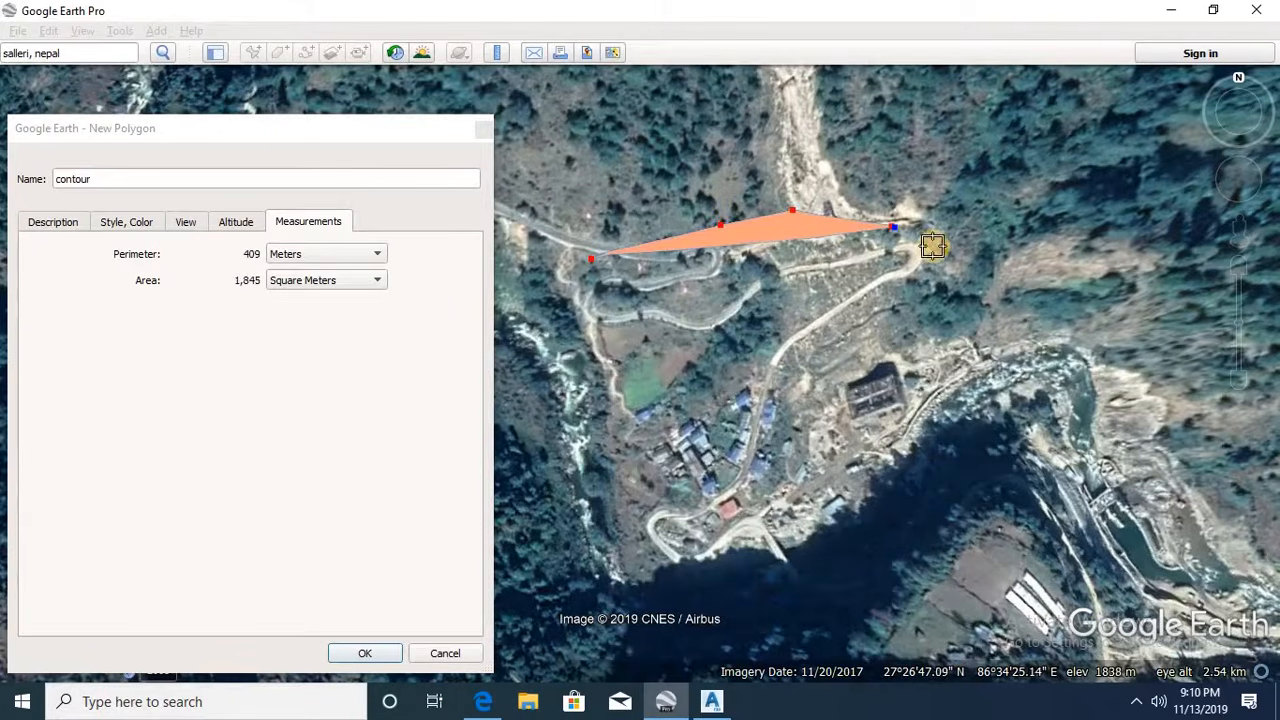
left_click(930, 284)
left_click(878, 318)
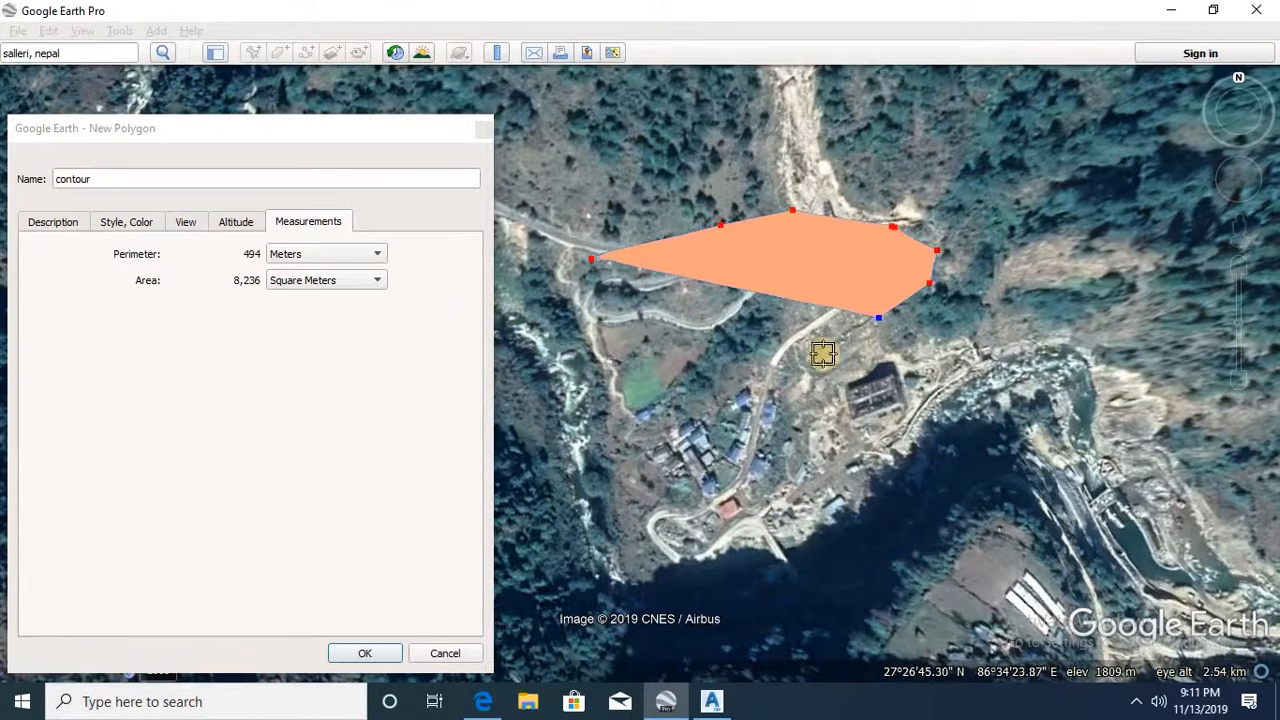
left_click(852, 357)
left_click(810, 396)
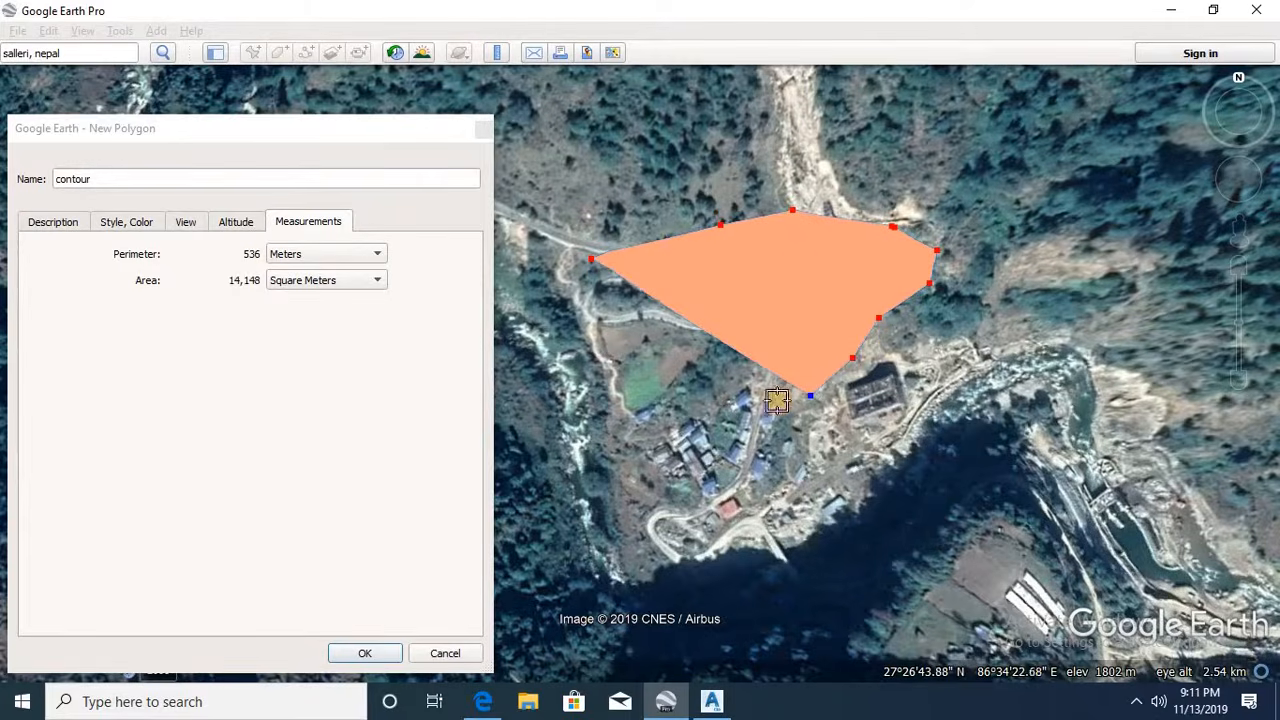
left_click(727, 411)
left_click(649, 418)
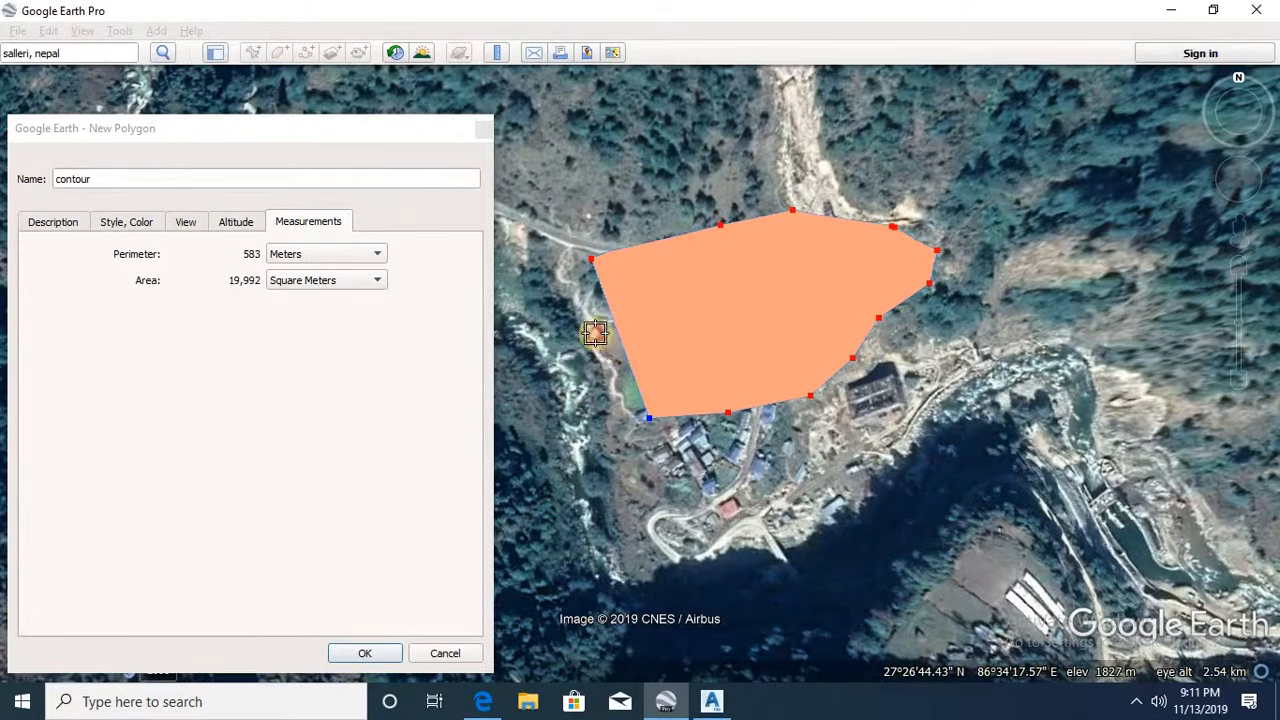
left_click(604, 358)
left_click(580, 300)
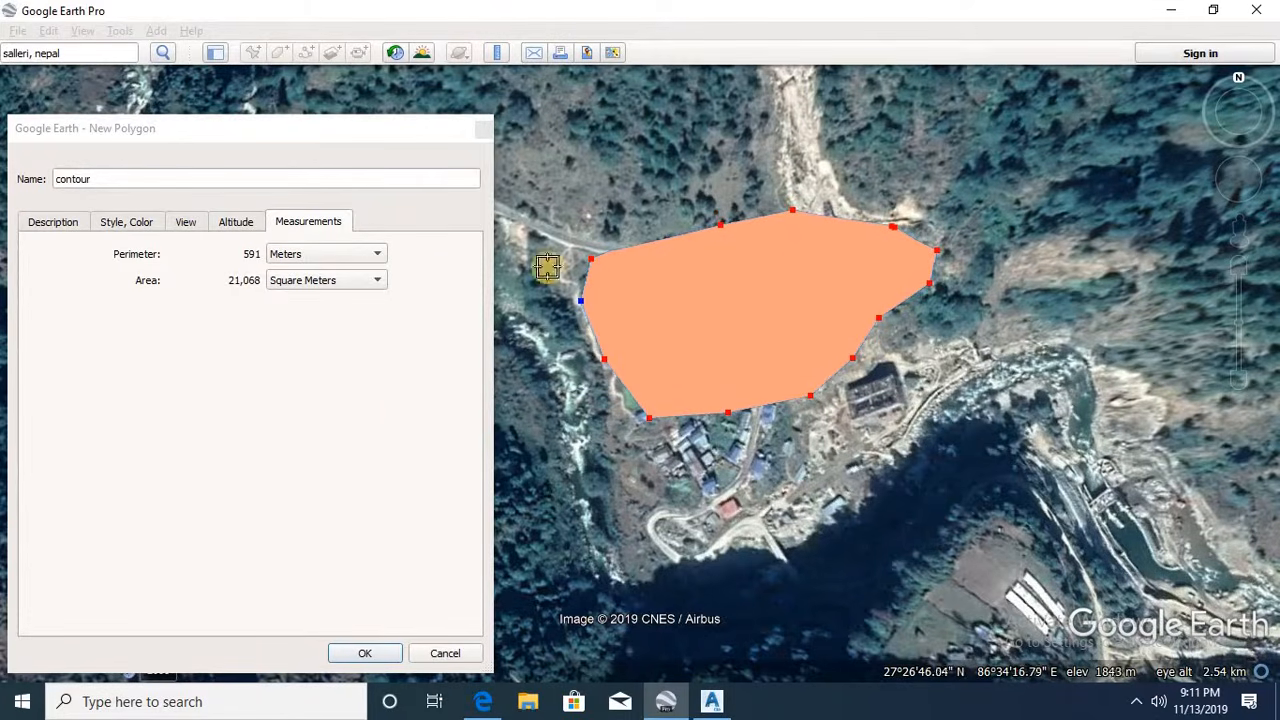
left_click(360, 653)
- Show the sidebar, add a new path from the contour polygon, and set its line color to orange-red #ff330b
left_click(215, 52)
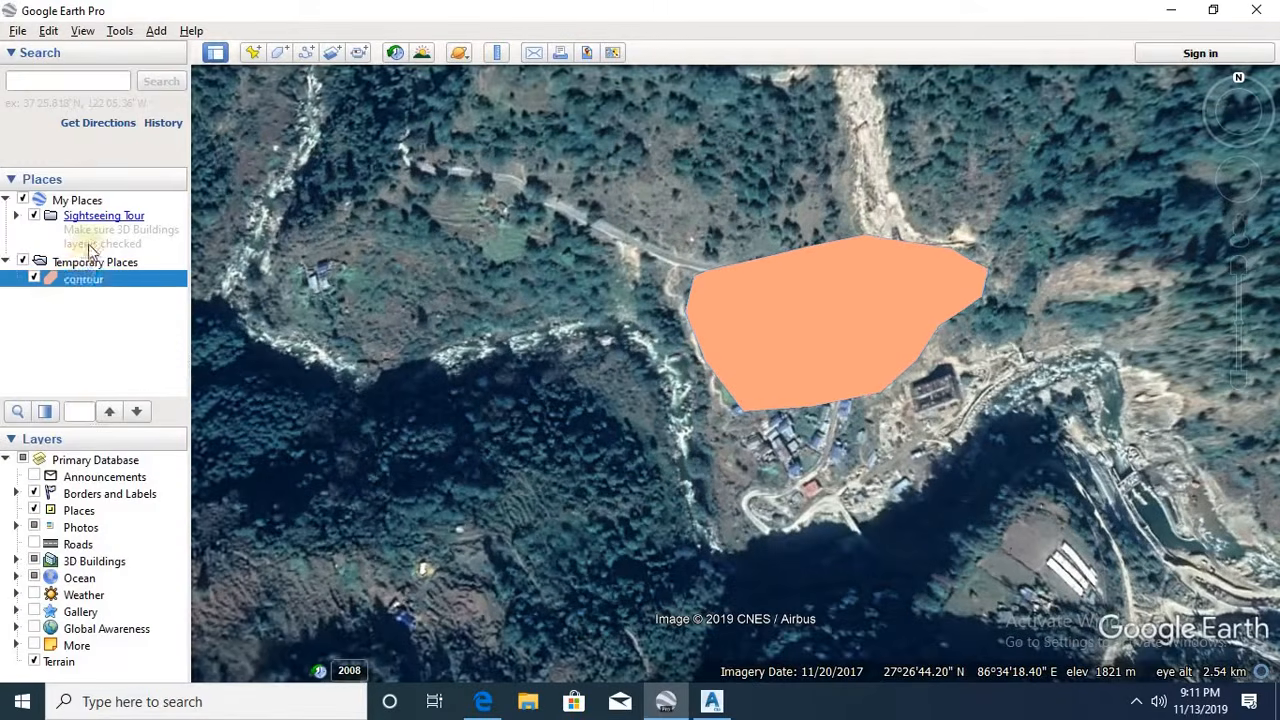
right_click(84, 279)
mouse_move(229, 287)
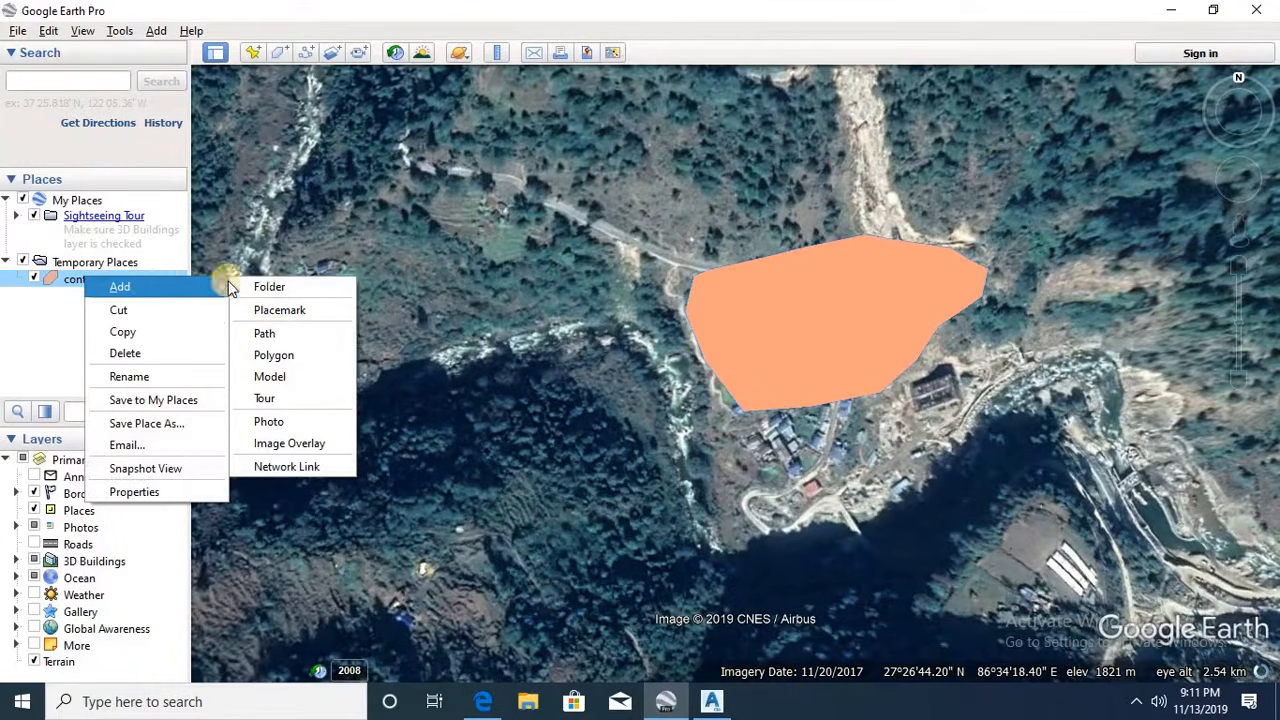
left_click(274, 330)
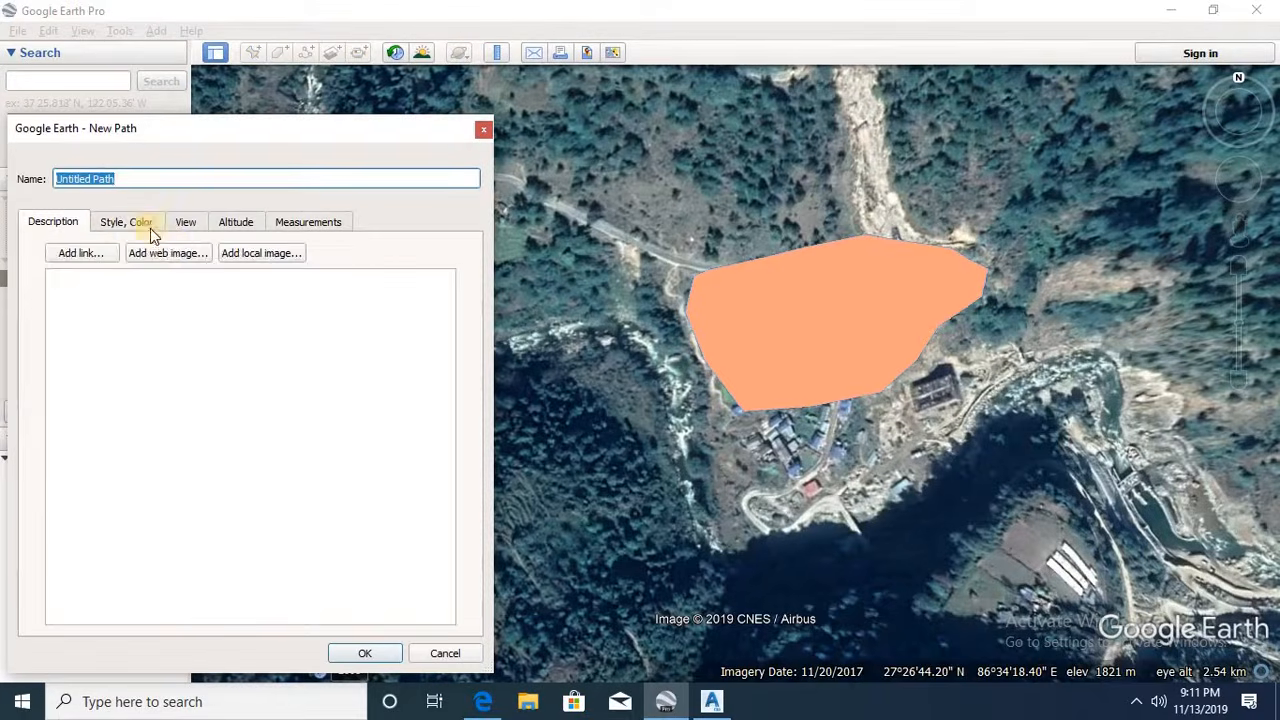
left_click(145, 223)
left_click(103, 288)
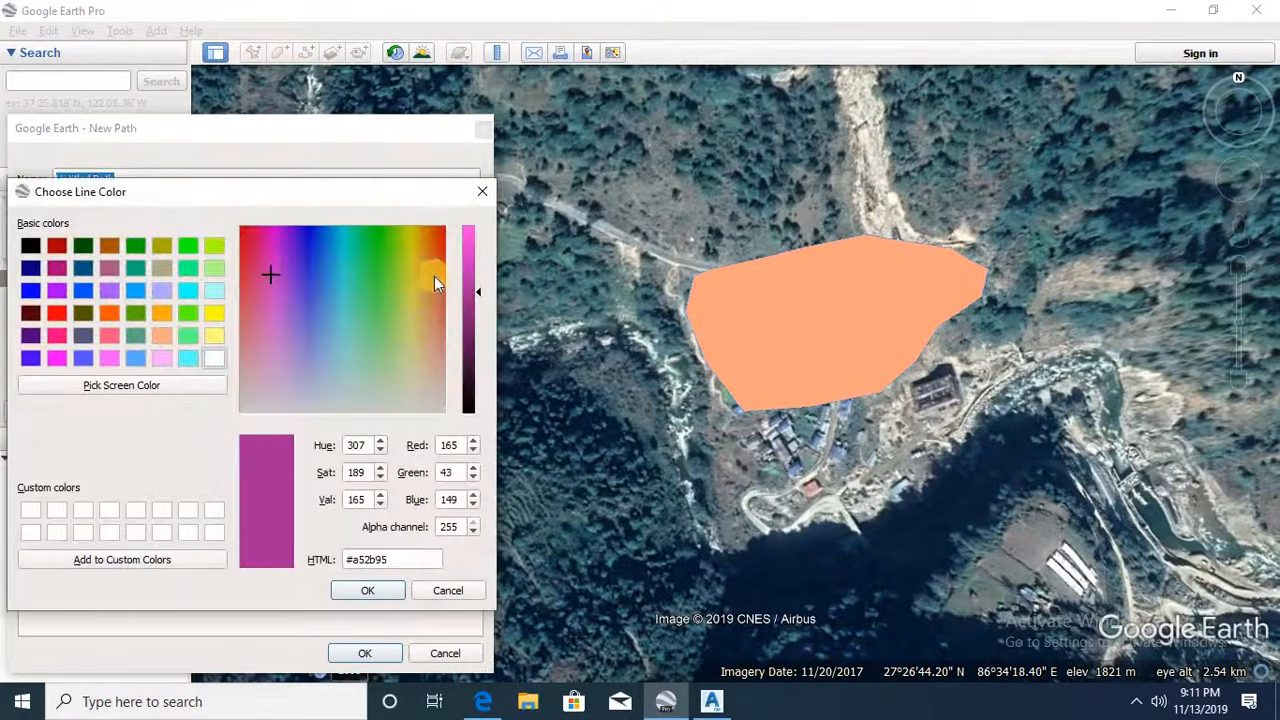
left_click(439, 238)
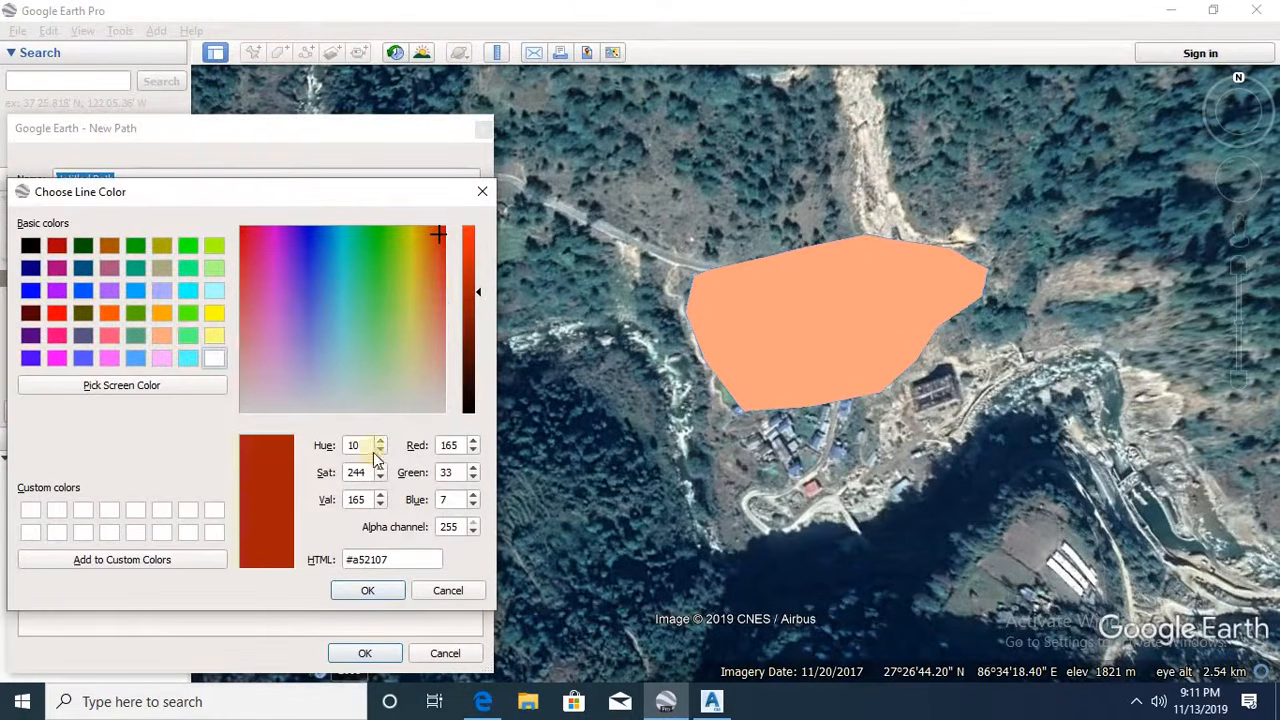
left_click(469, 240)
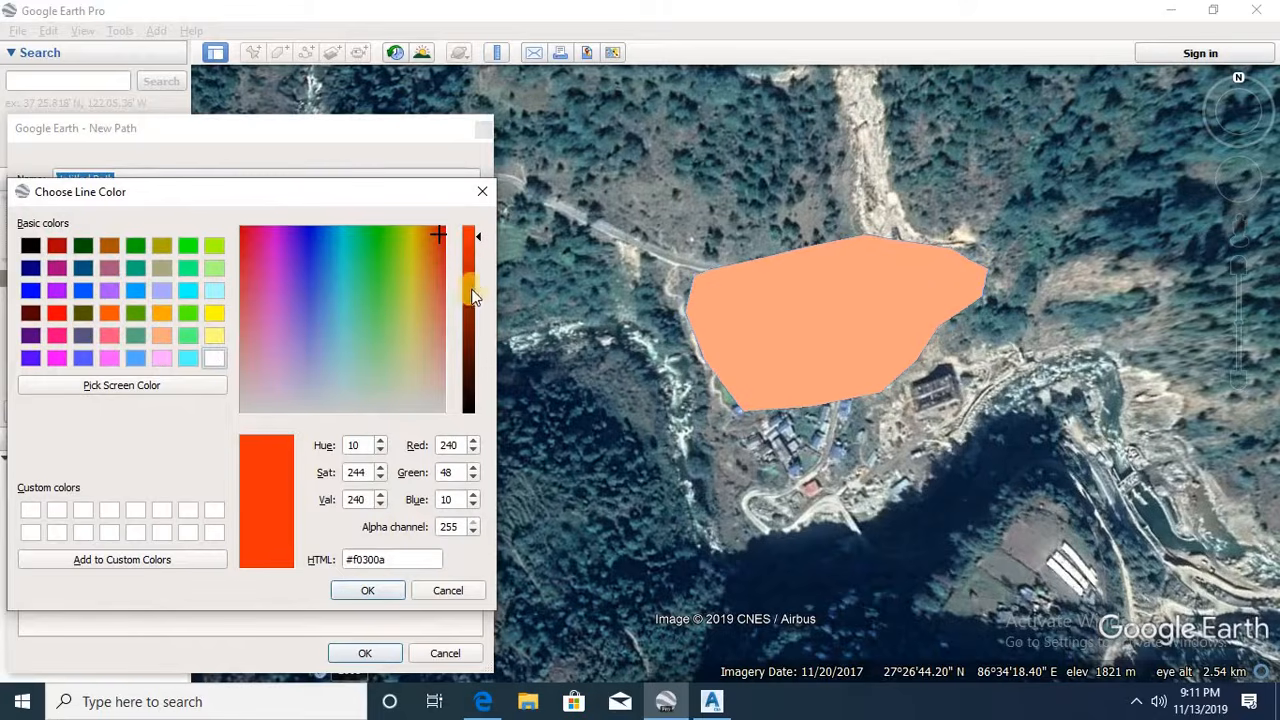
left_click_drag(474, 248, 472, 228)
left_click(366, 591)
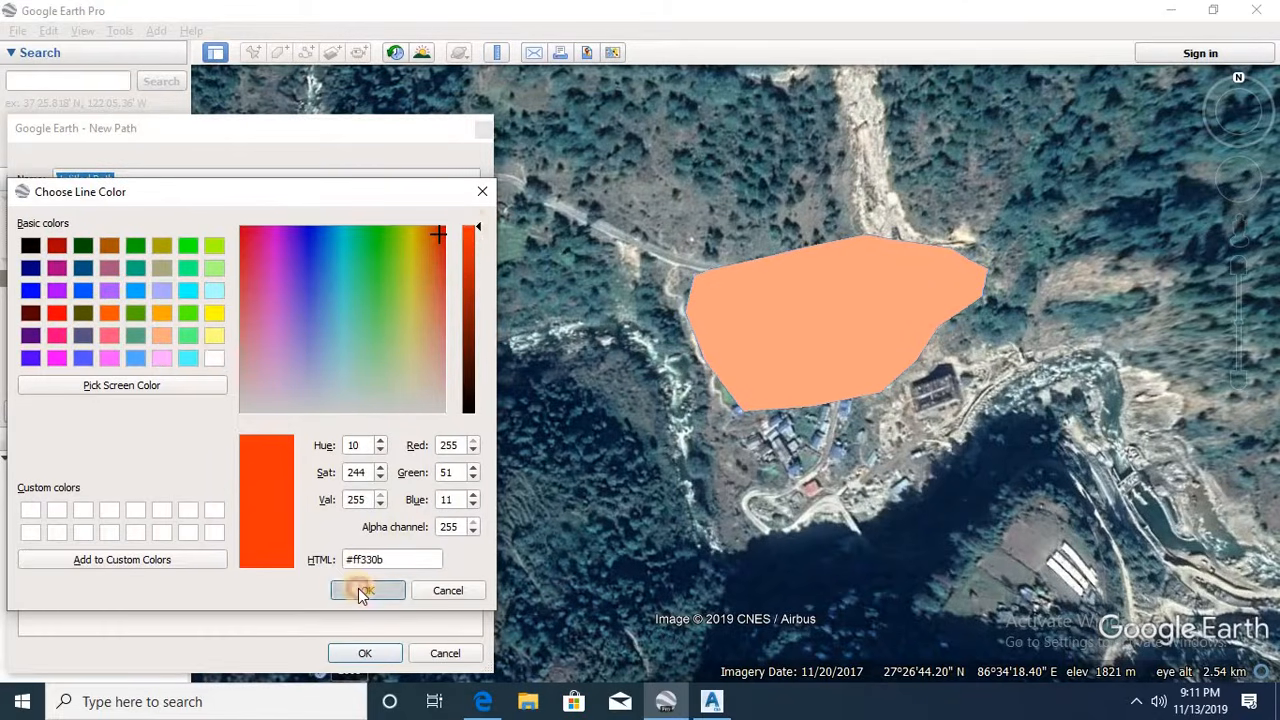
- Set the new path's length units to Meters
left_click(225, 222)
left_click(282, 223)
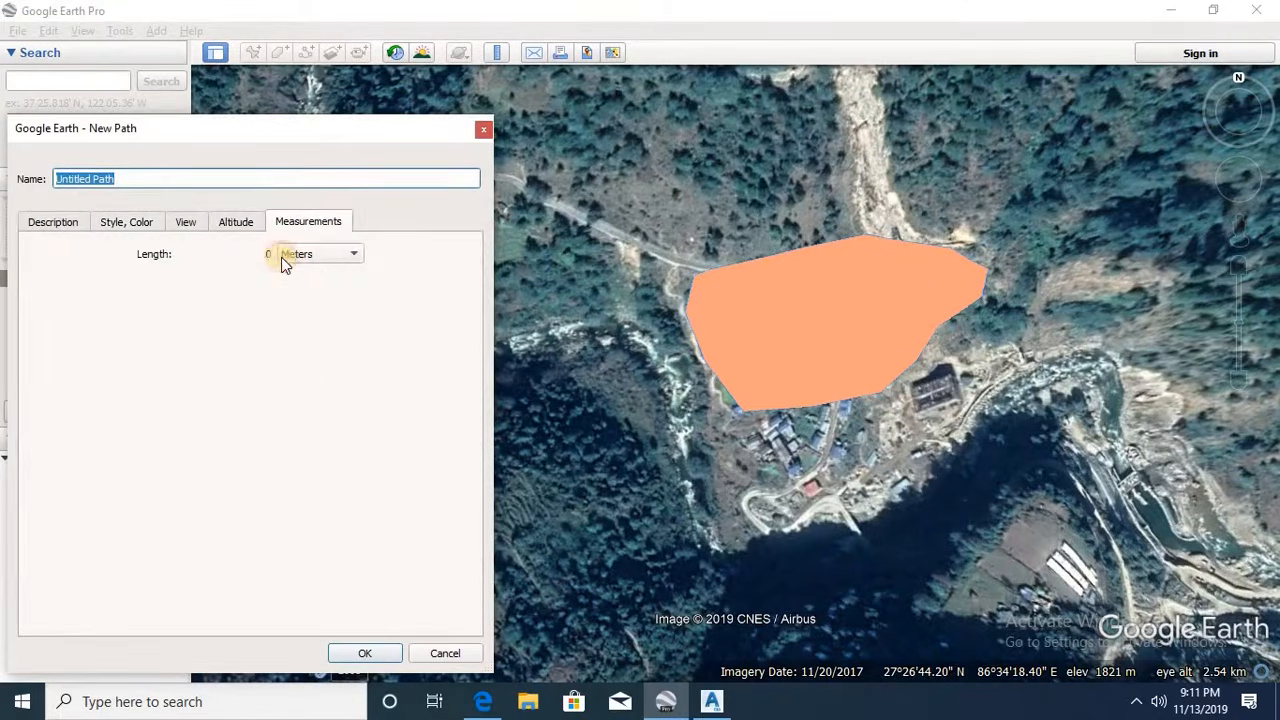
left_click(299, 256)
left_click(268, 257)
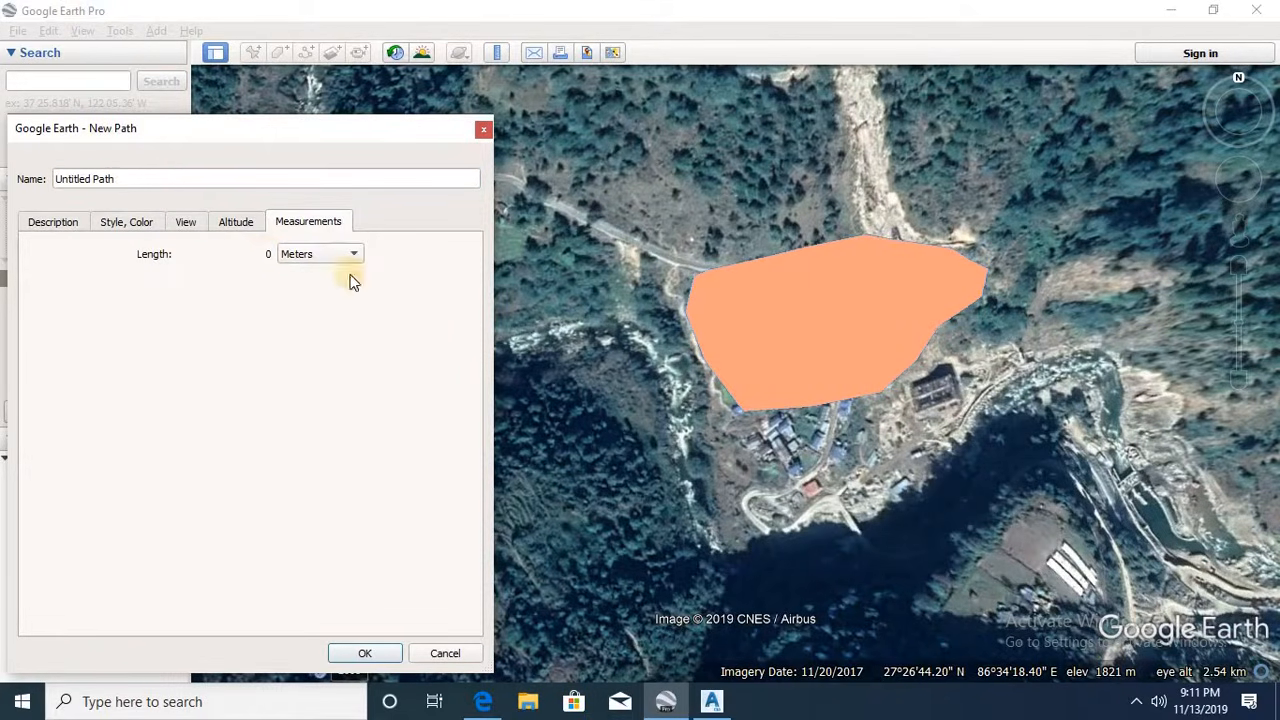
- Draw the path freehand in dense, roughly horizontal back-and-forth passes across the contour polygon, about 2,422 m long
scroll(737, 262, "up", 5)
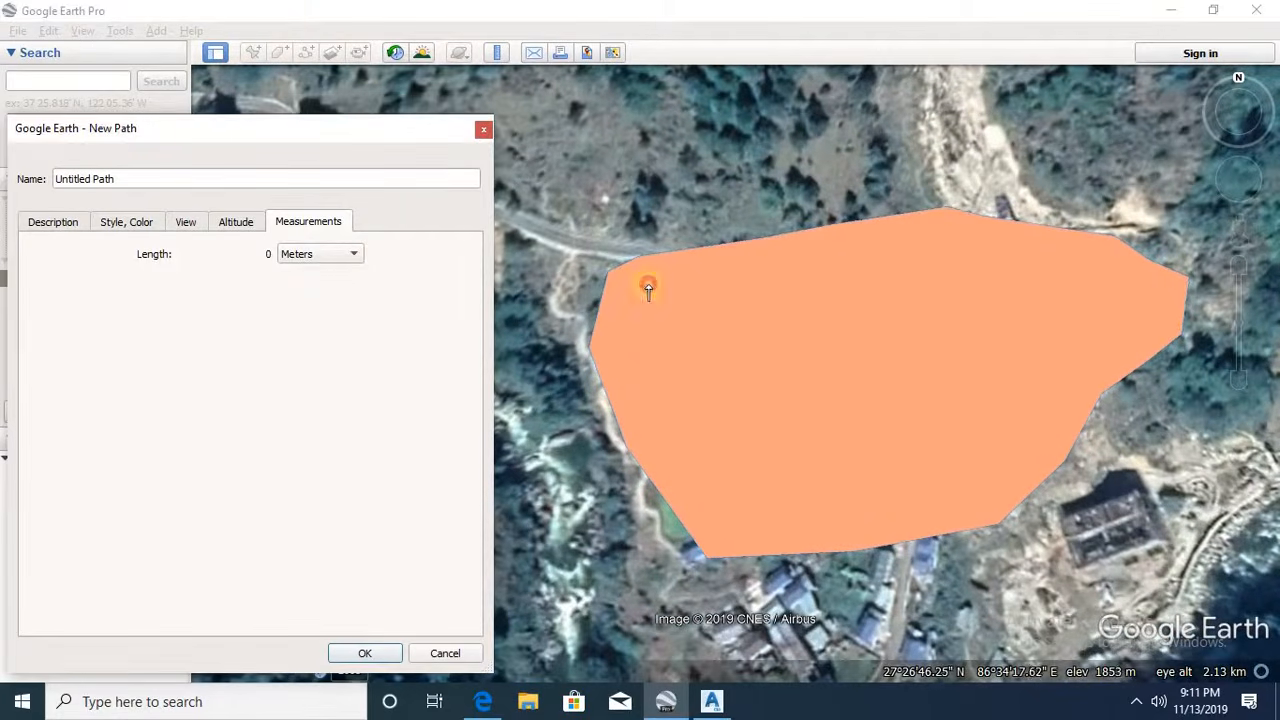
left_click_drag(648, 289, 964, 244)
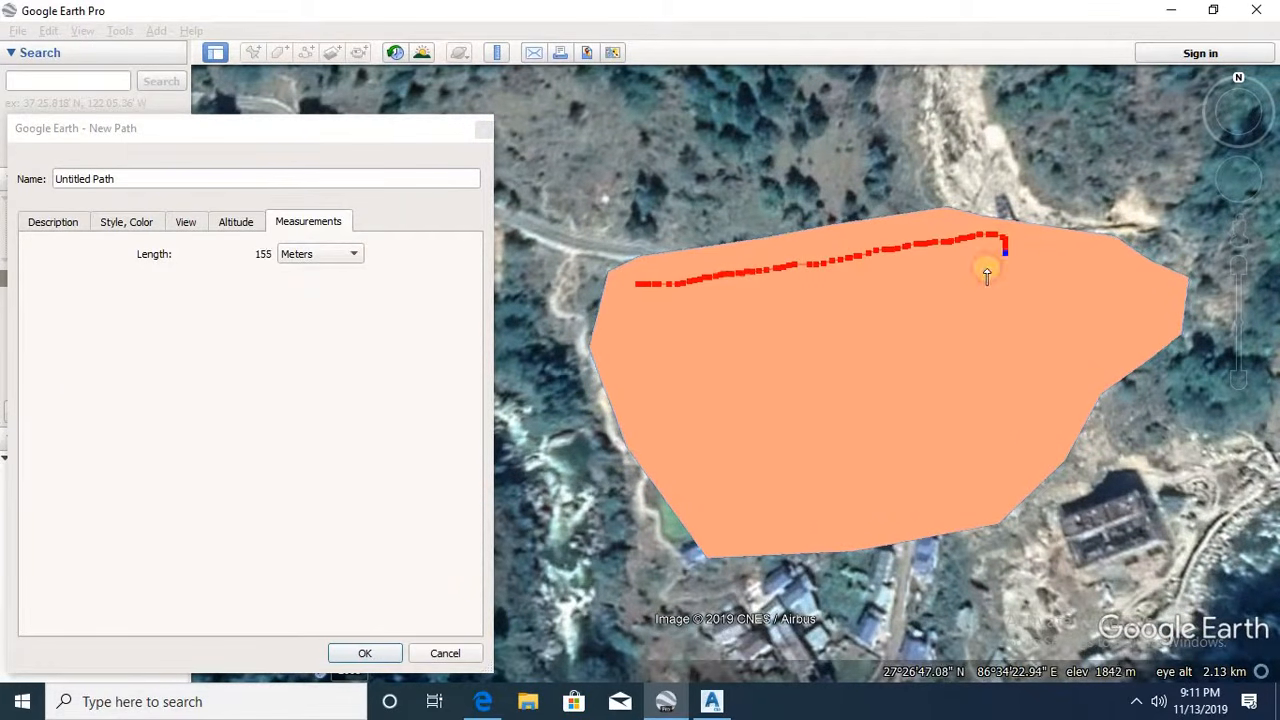
left_click_drag(928, 288, 687, 323)
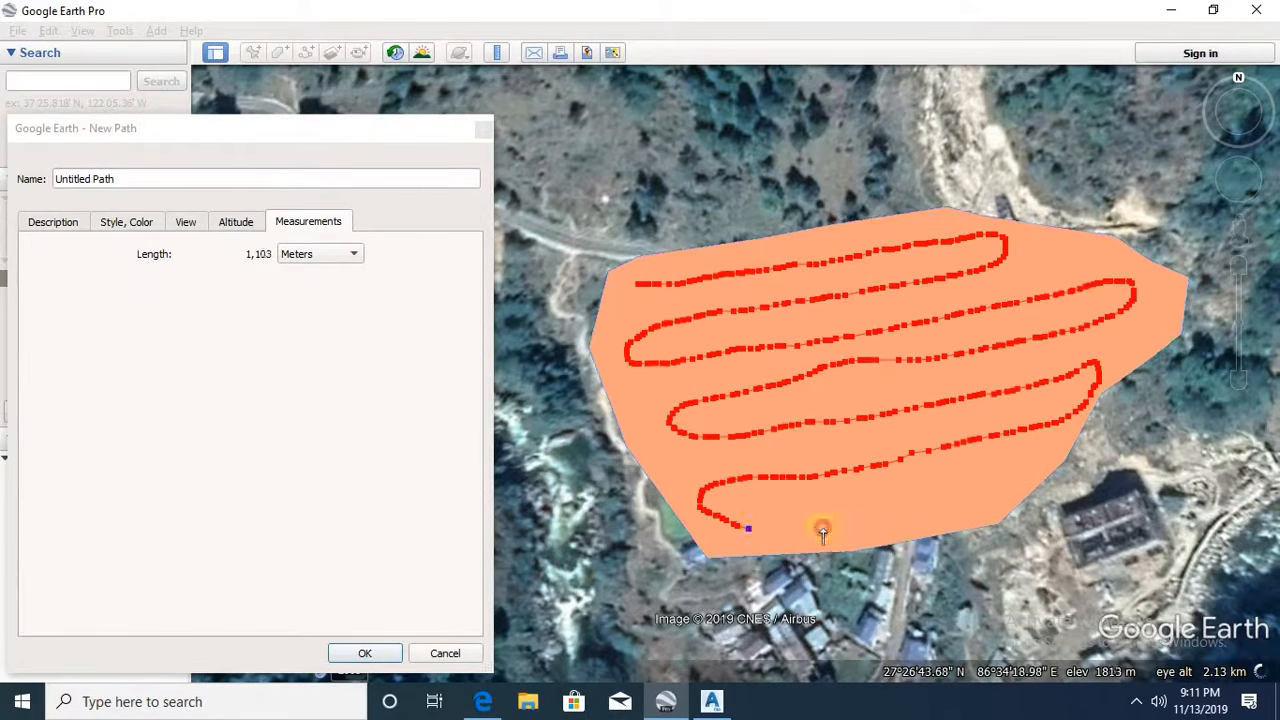
left_click_drag(823, 529, 1035, 482)
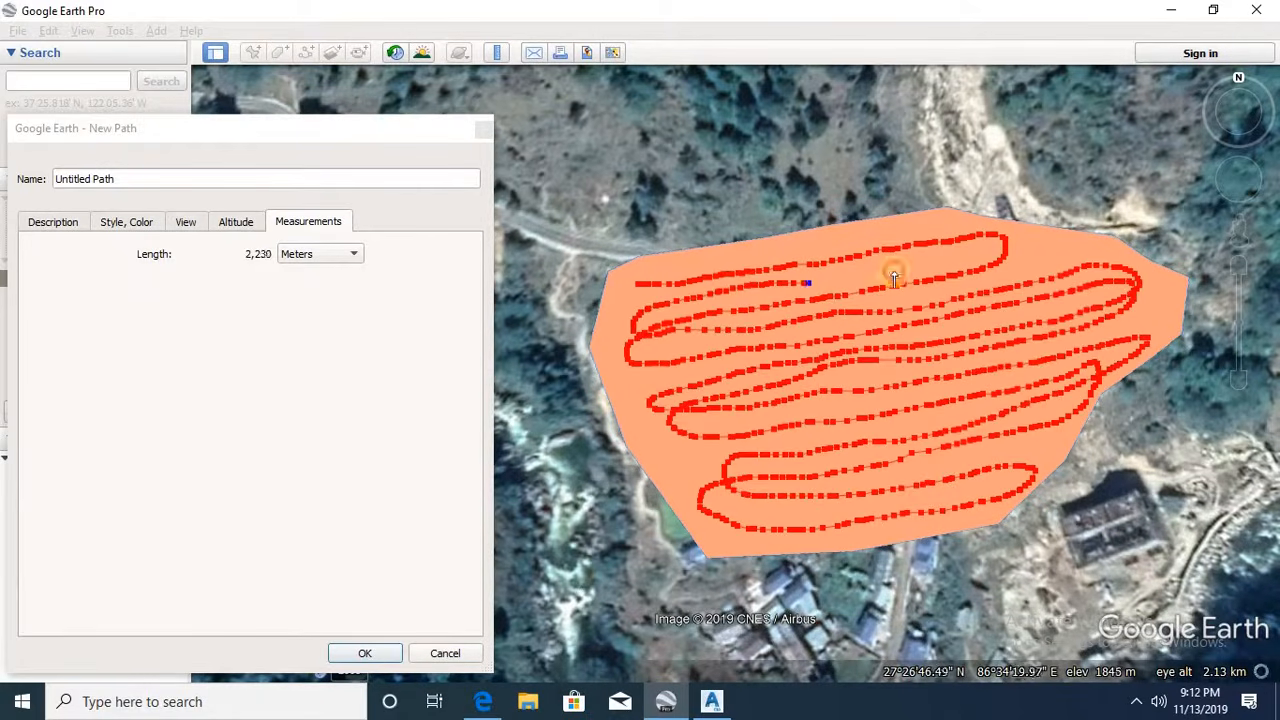
mouse_move(894, 279)
left_mouse_down()
mouse_move(975, 254)
mouse_move(968, 234)
left_mouse_up()
left_click_drag(763, 258, 664, 268)
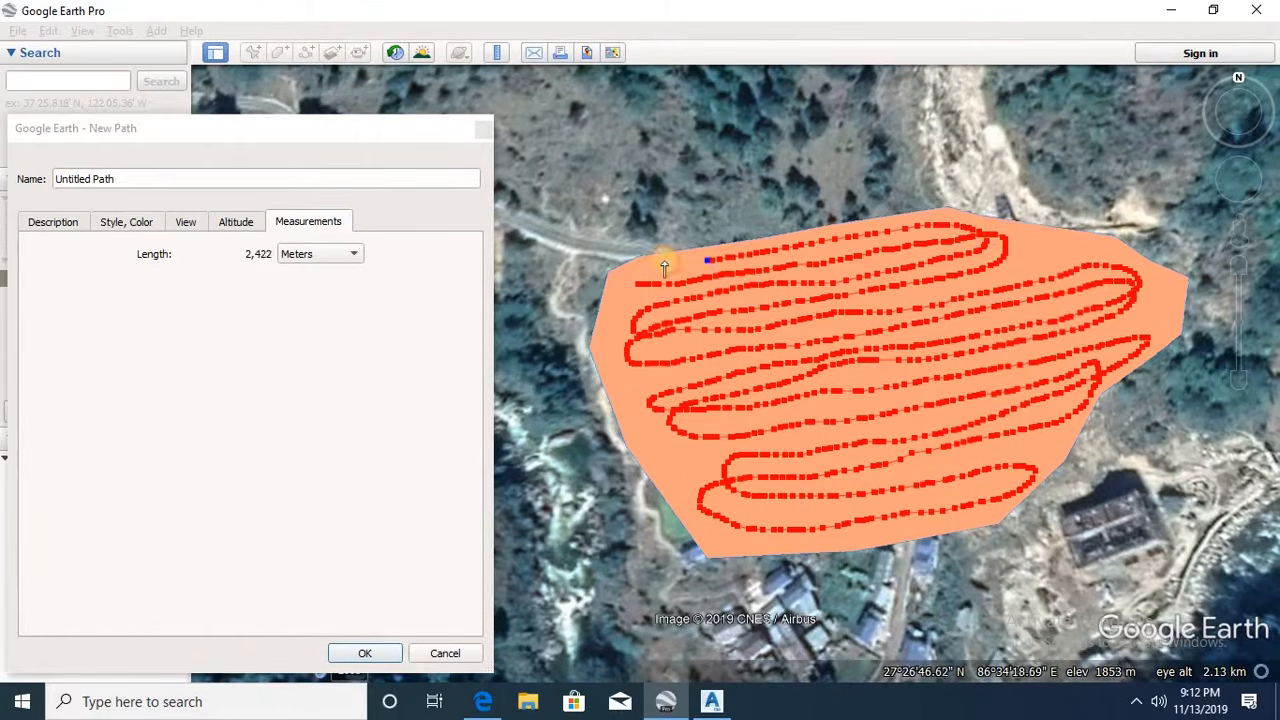
- Extend the path with roughly vertical passes that cross the horizontal ones over the whole polygon, and save the path
mouse_move(666, 415)
left_mouse_down()
mouse_move(695, 486)
mouse_move(741, 418)
left_mouse_up()
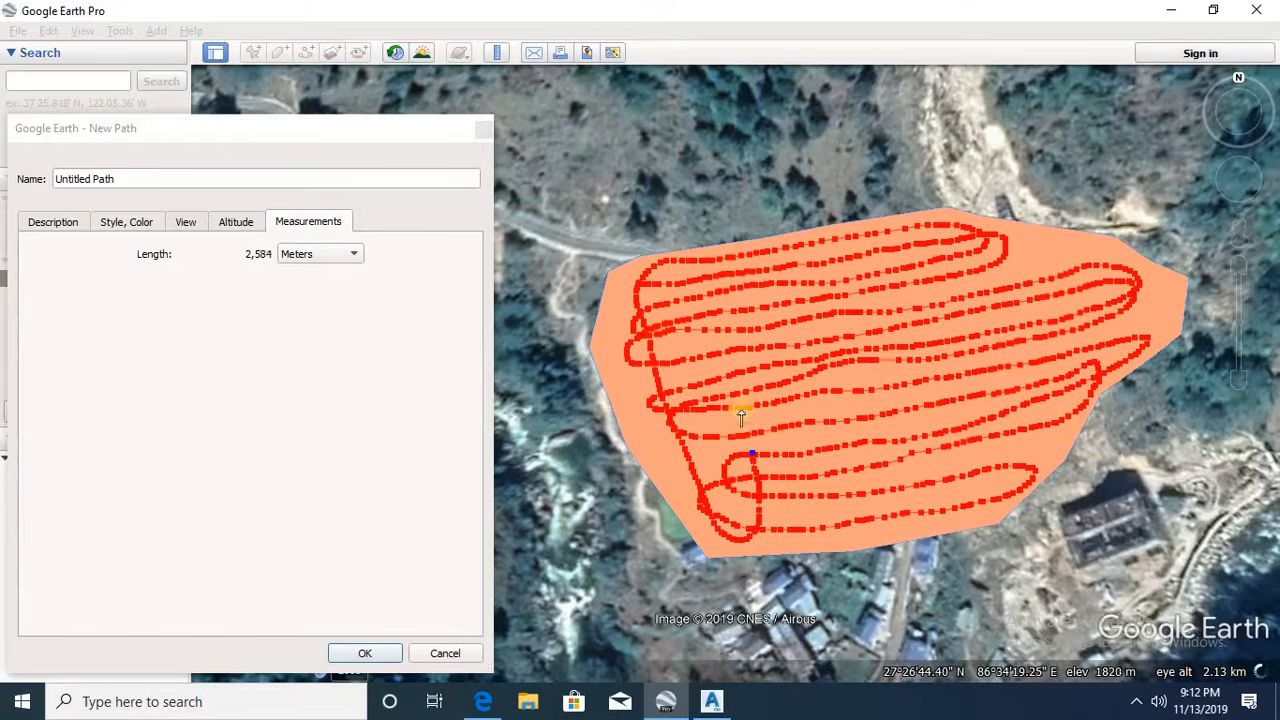
mouse_move(724, 320)
left_mouse_down()
mouse_move(846, 326)
mouse_move(841, 257)
mouse_move(1040, 247)
mouse_move(1096, 343)
mouse_move(1140, 312)
mouse_move(1120, 258)
mouse_move(1112, 348)
mouse_move(1080, 368)
mouse_move(1055, 272)
mouse_move(886, 355)
mouse_move(829, 273)
left_mouse_up()
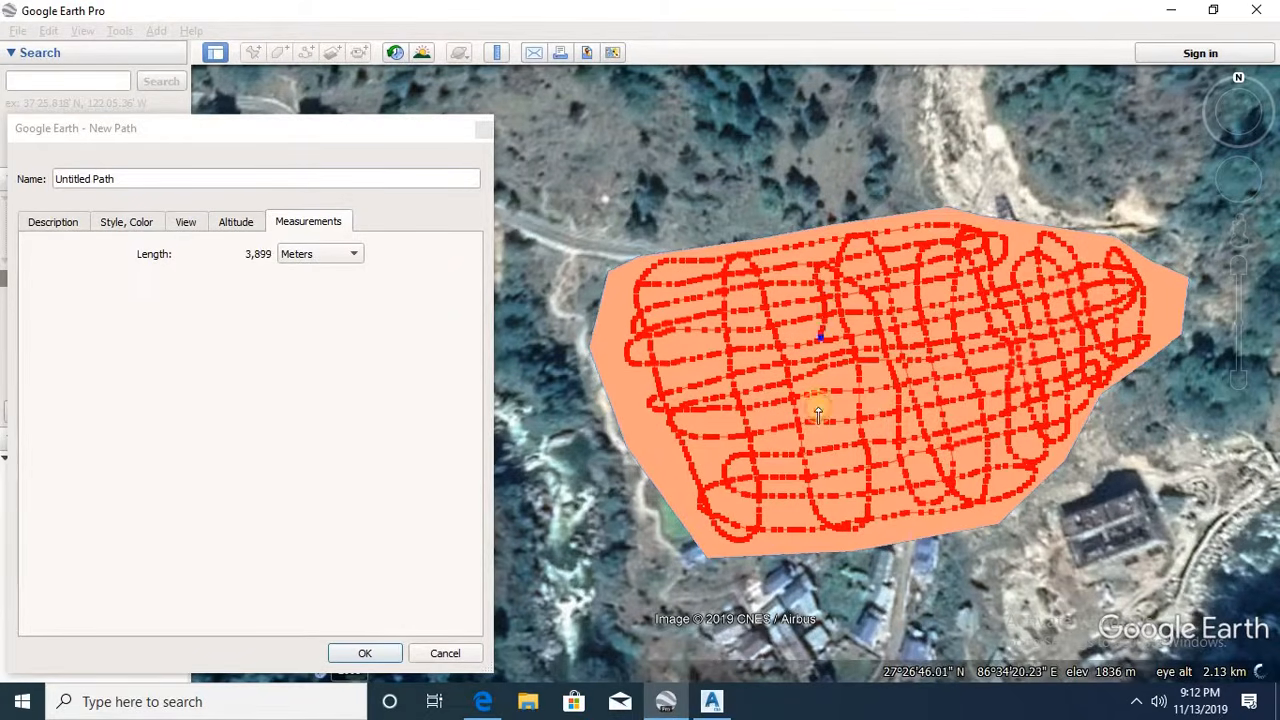
mouse_move(817, 413)
left_mouse_down()
mouse_move(822, 532)
mouse_move(771, 349)
mouse_move(733, 540)
mouse_move(715, 471)
left_mouse_up()
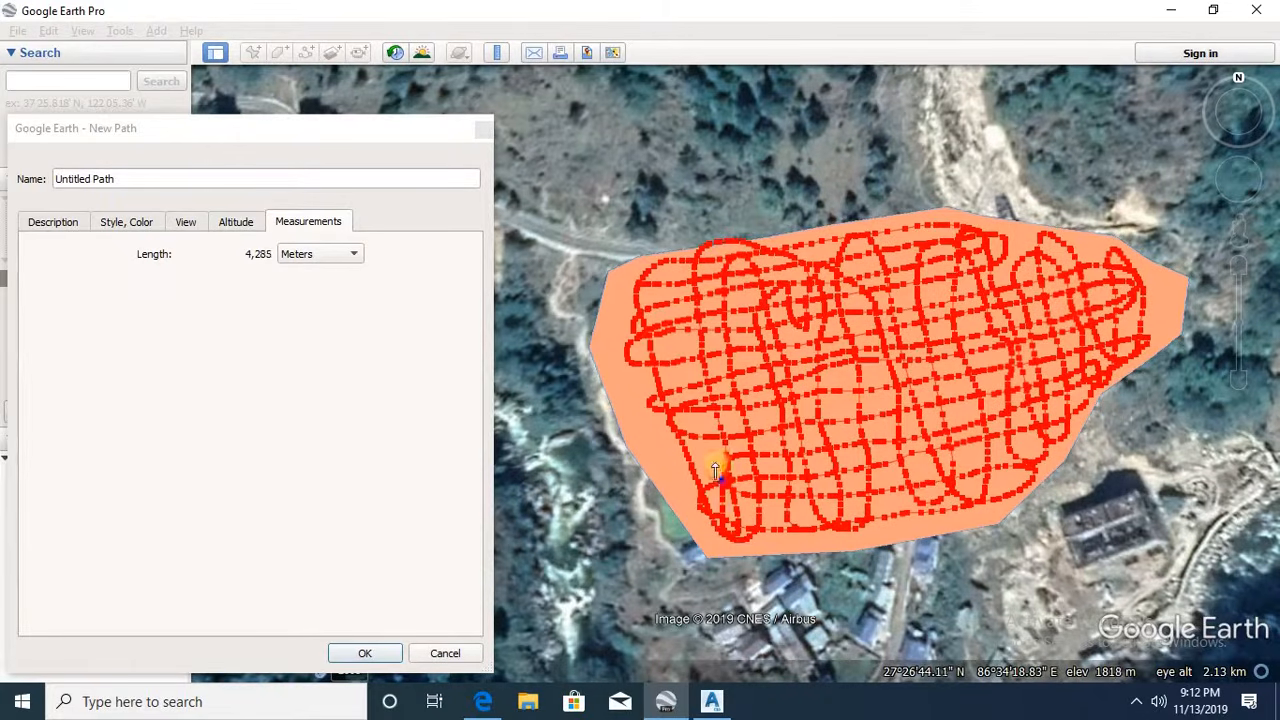
mouse_move(697, 425)
left_mouse_down()
mouse_move(663, 449)
mouse_move(691, 517)
left_mouse_up()
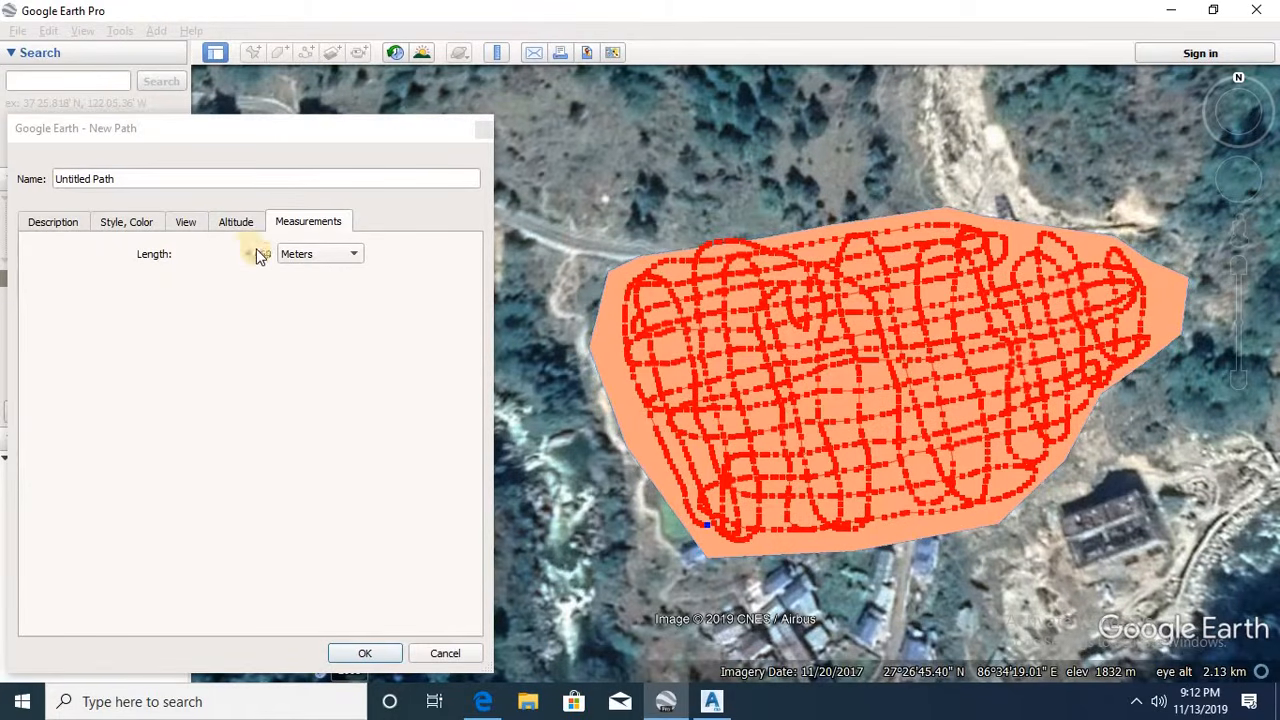
left_click(364, 654)
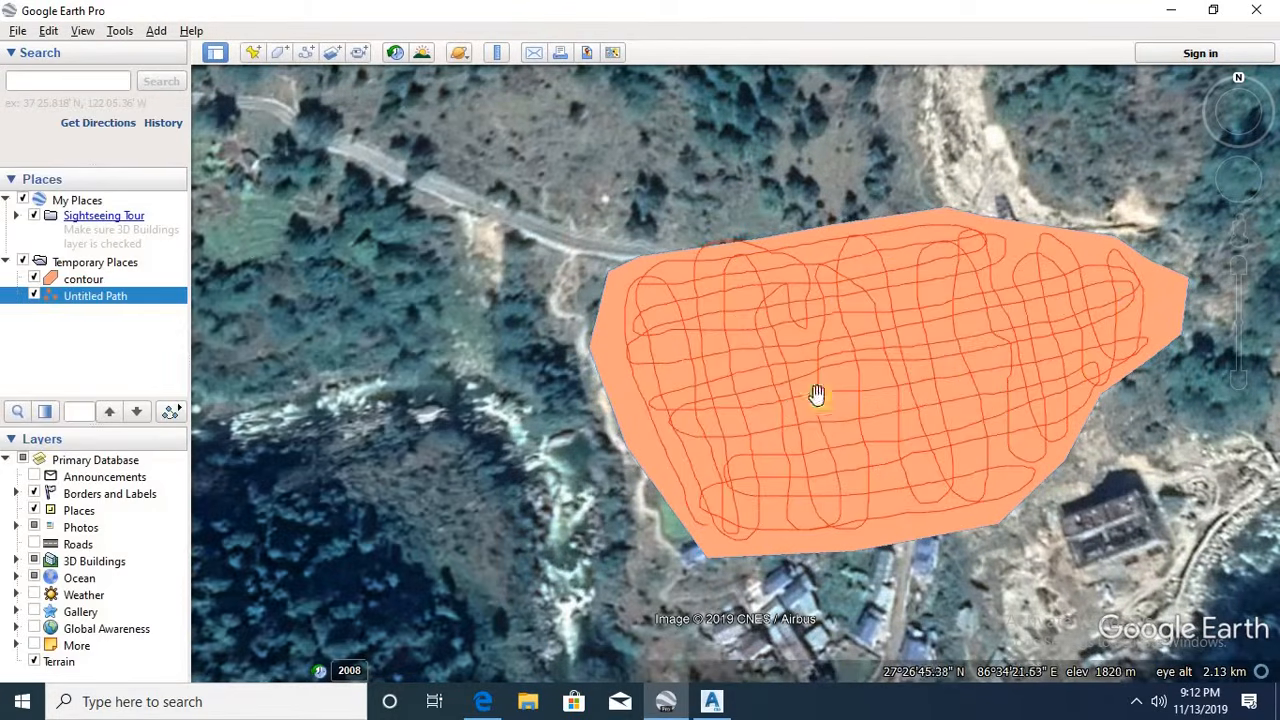
- Save the untitled path to the Desktop as a Kml file named contour
scroll(677, 354, "down", 2)
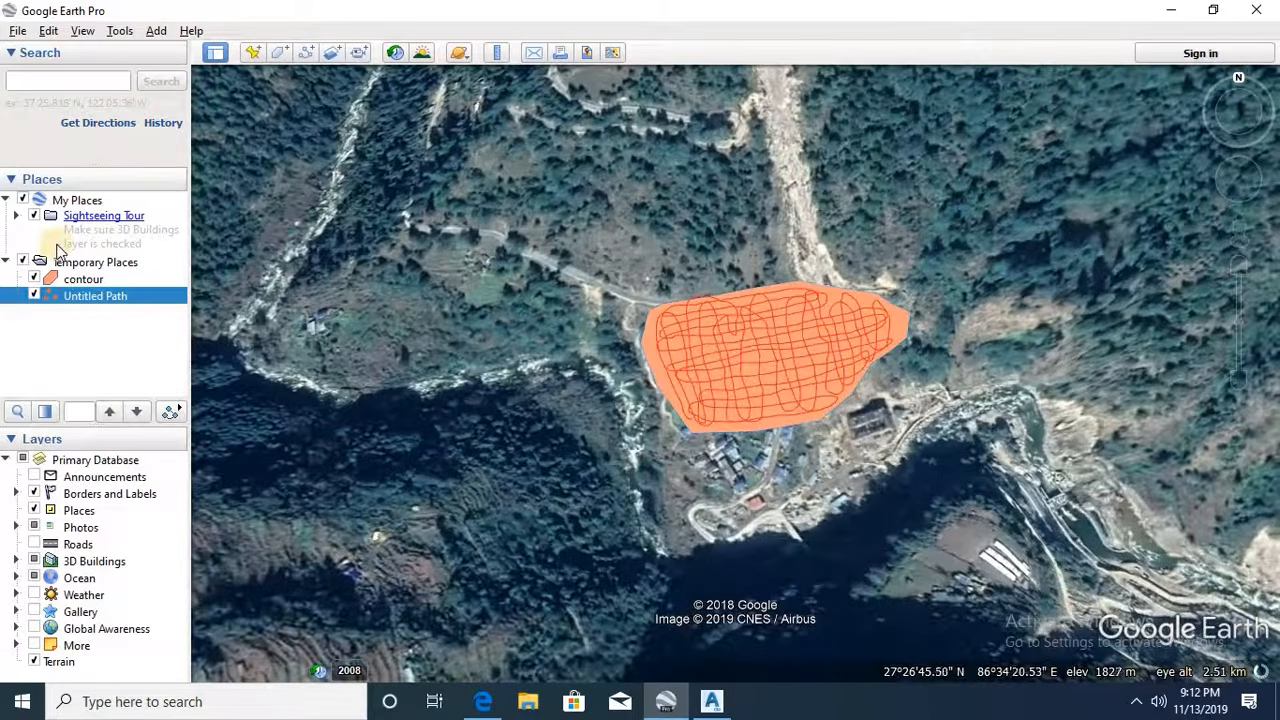
left_click(17, 30)
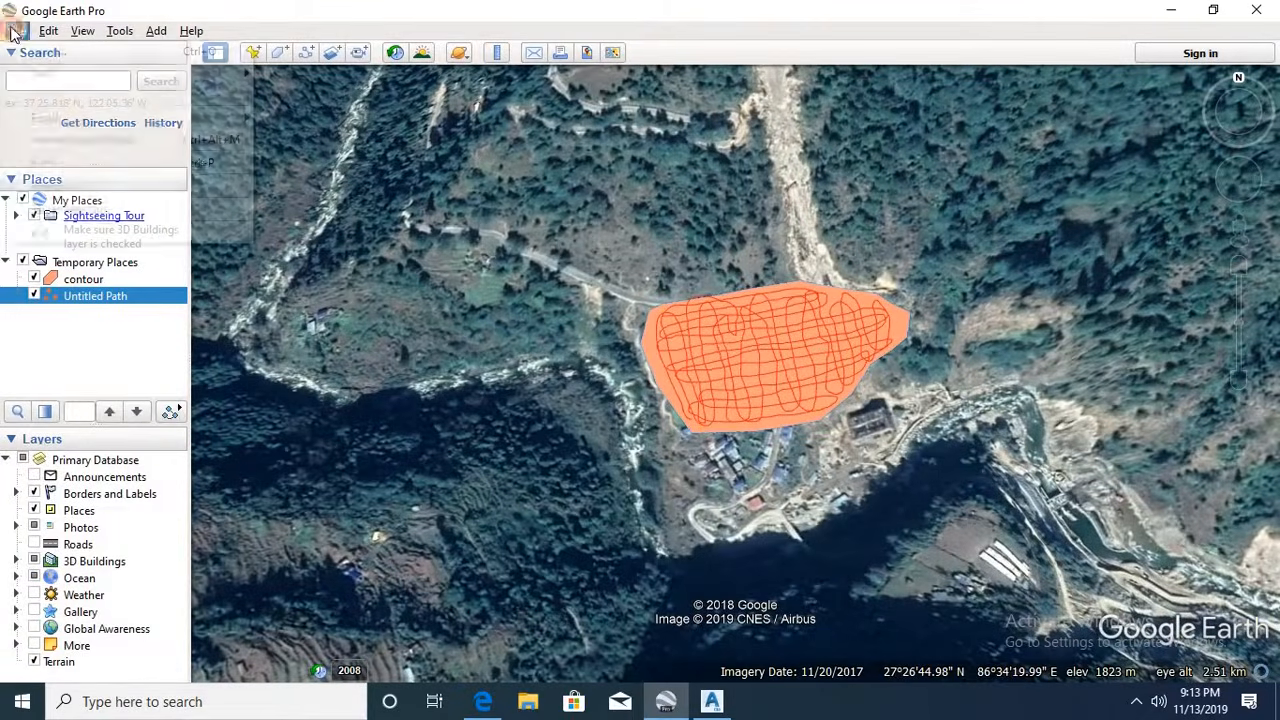
mouse_move(194, 72)
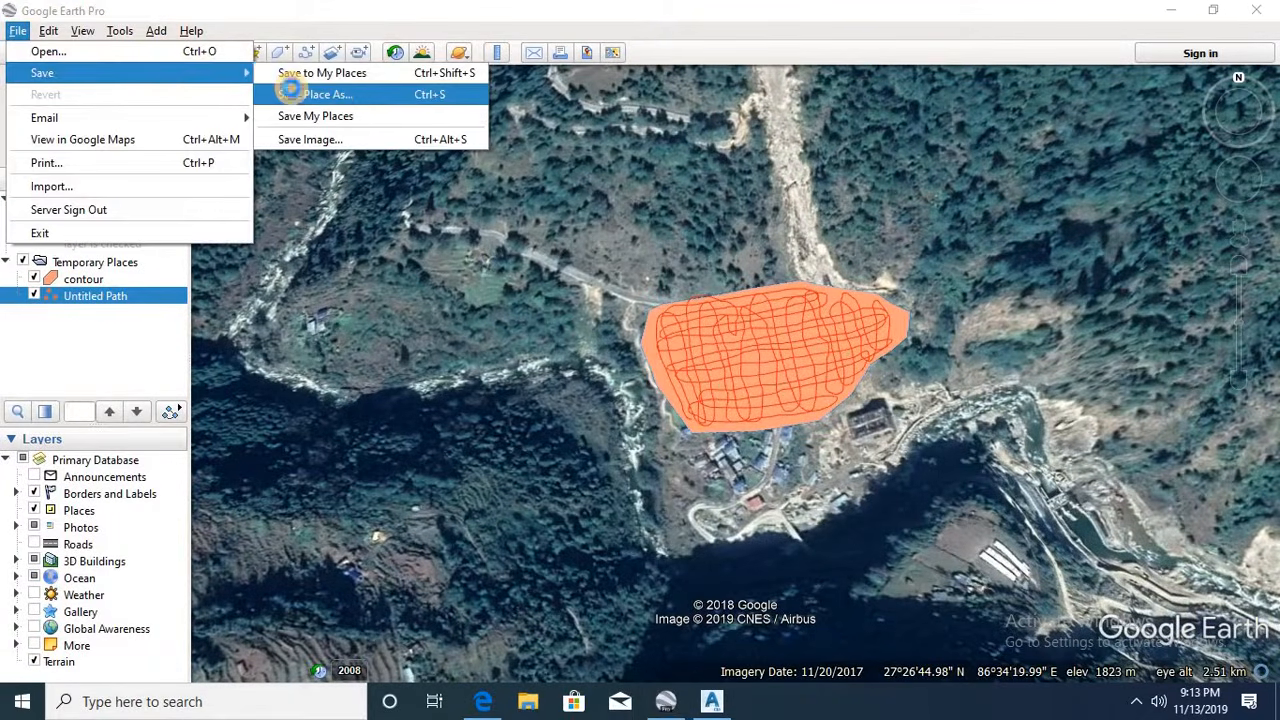
left_click(312, 94)
left_click(239, 399)
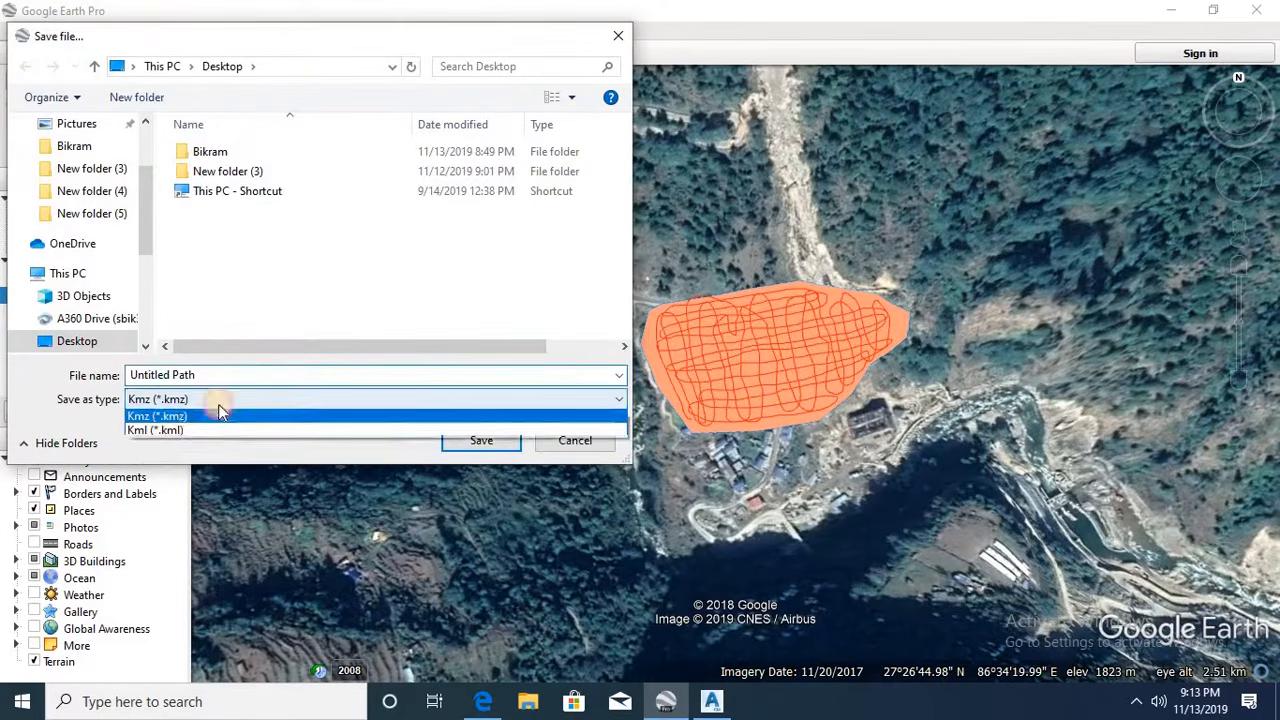
left_click(190, 414)
left_click(199, 375)
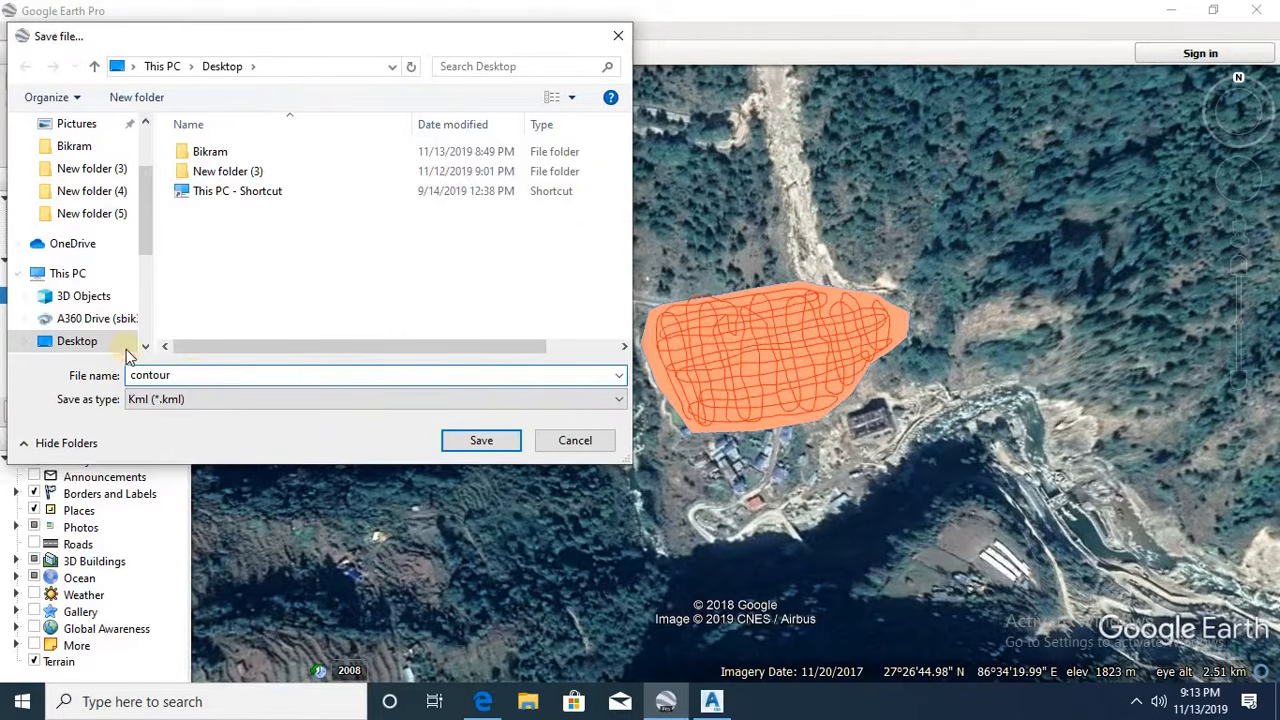
left_click(453, 441)
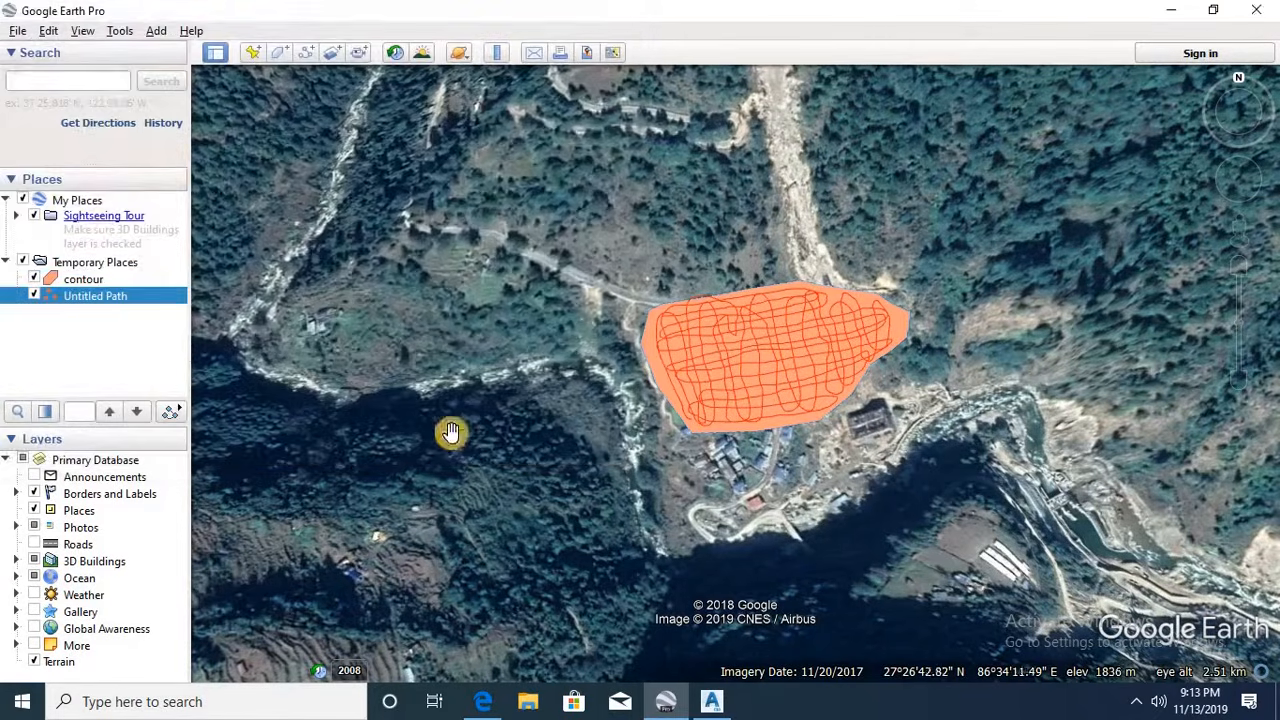
- Switch to Microsoft Edge, search Google for "gps visualizer", and open the GPS Visualizer website
left_click(1177, 11)
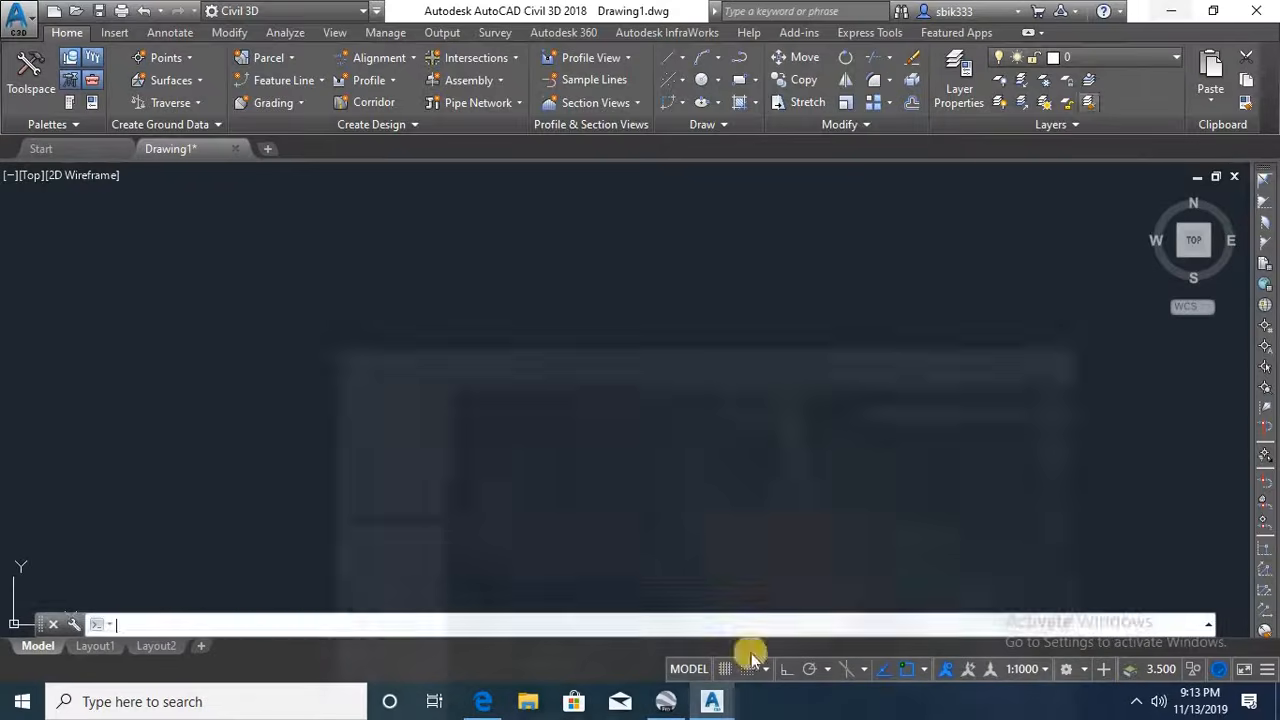
left_click(1173, 11)
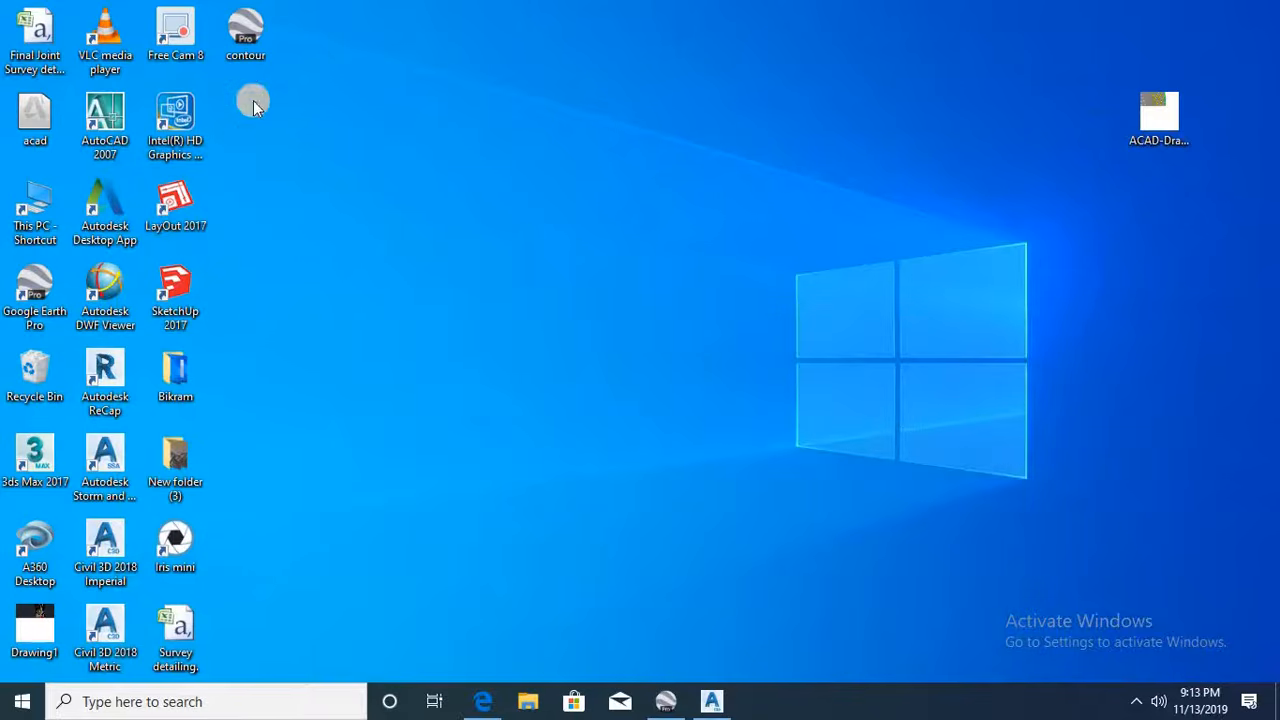
mouse_move(480, 697)
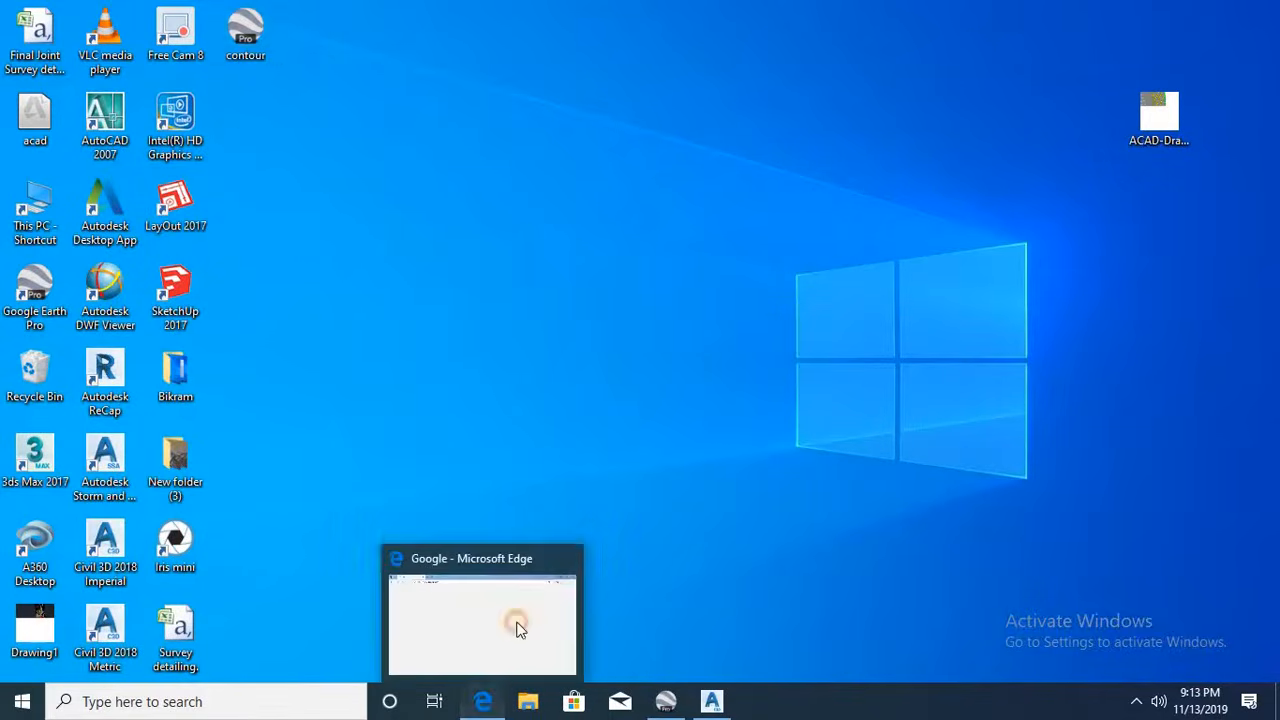
left_click(514, 623)
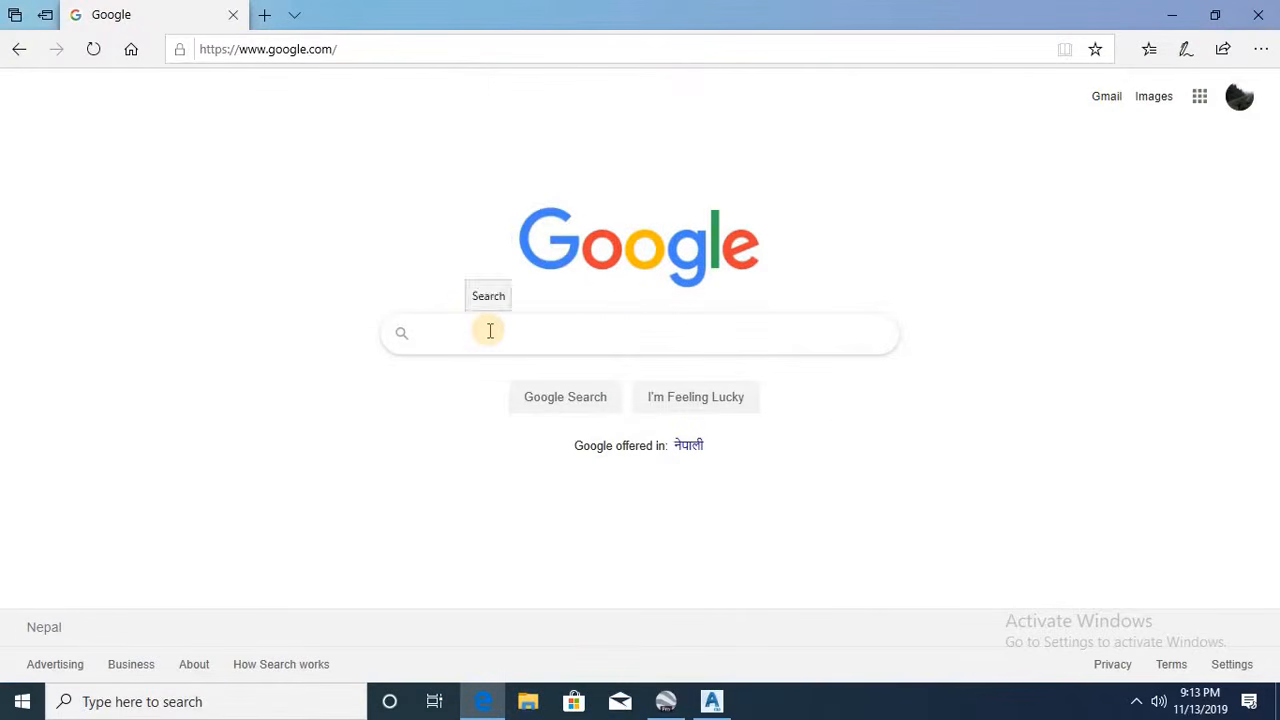
type("gps")
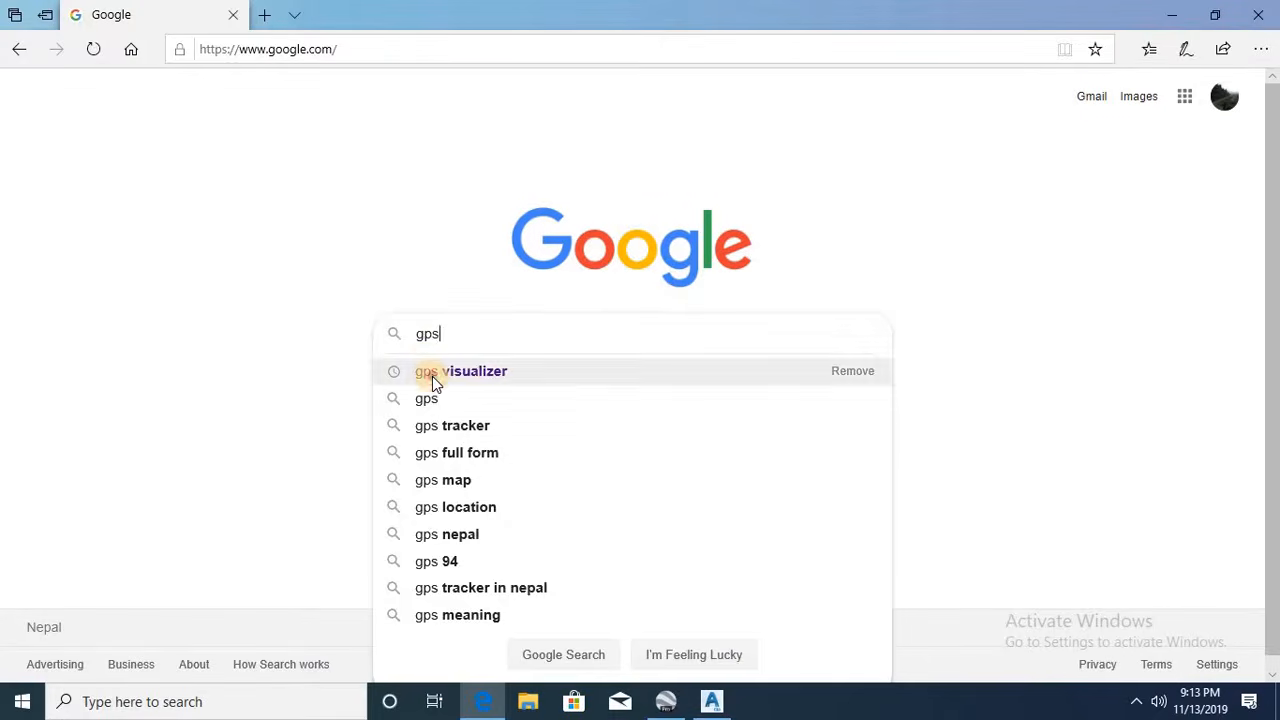
left_click(432, 373)
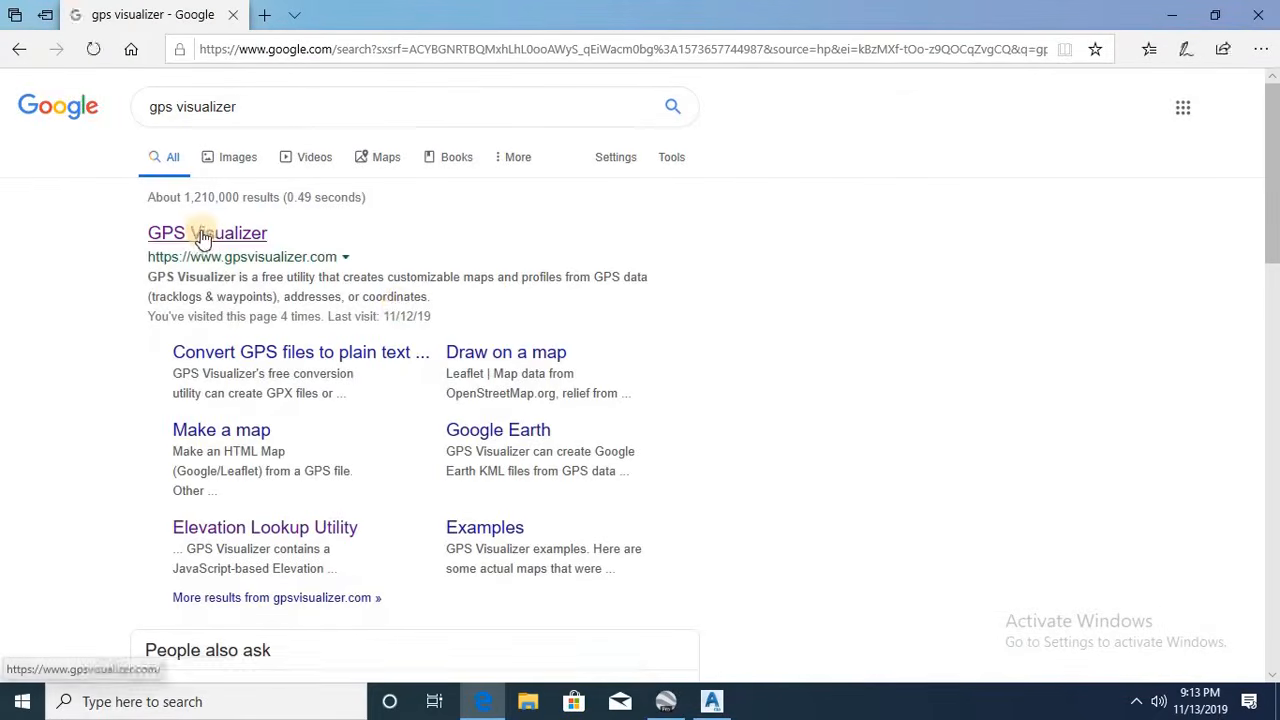
left_click(204, 236)
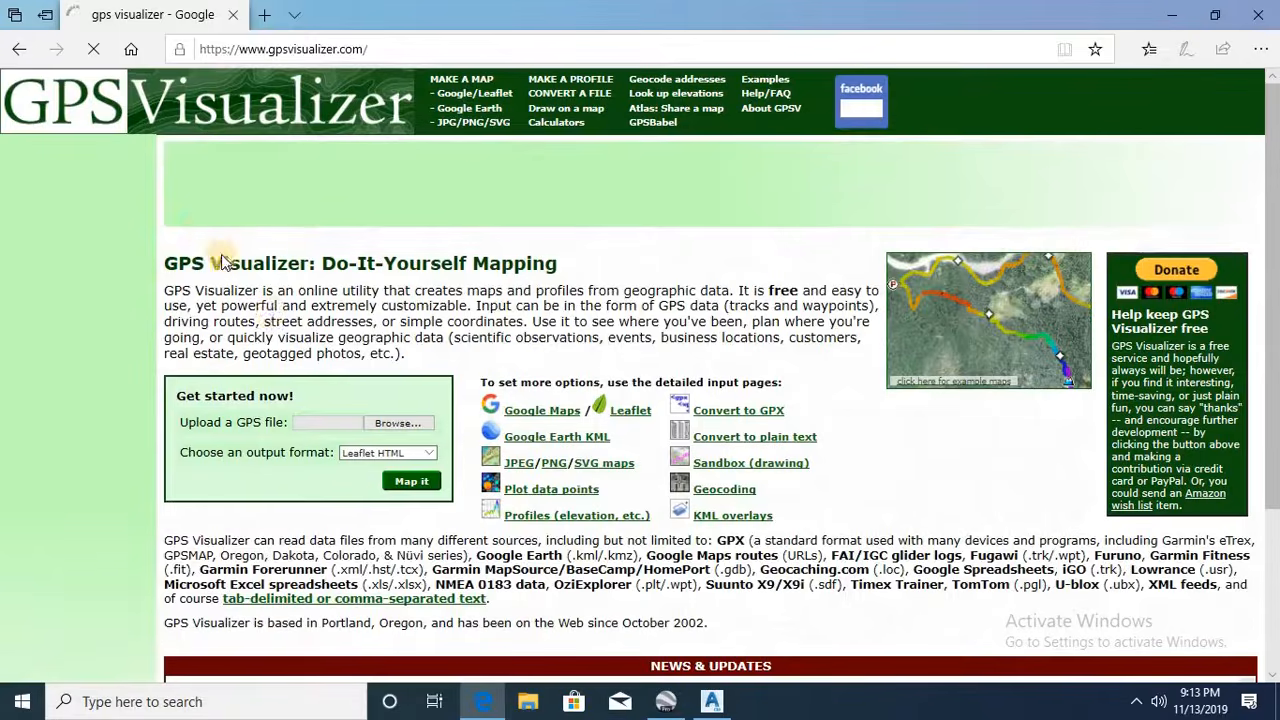
- Open the elevation data page linked in the 03/09/17 entry of the News & Updates list
scroll(400, 360, "down", 2)
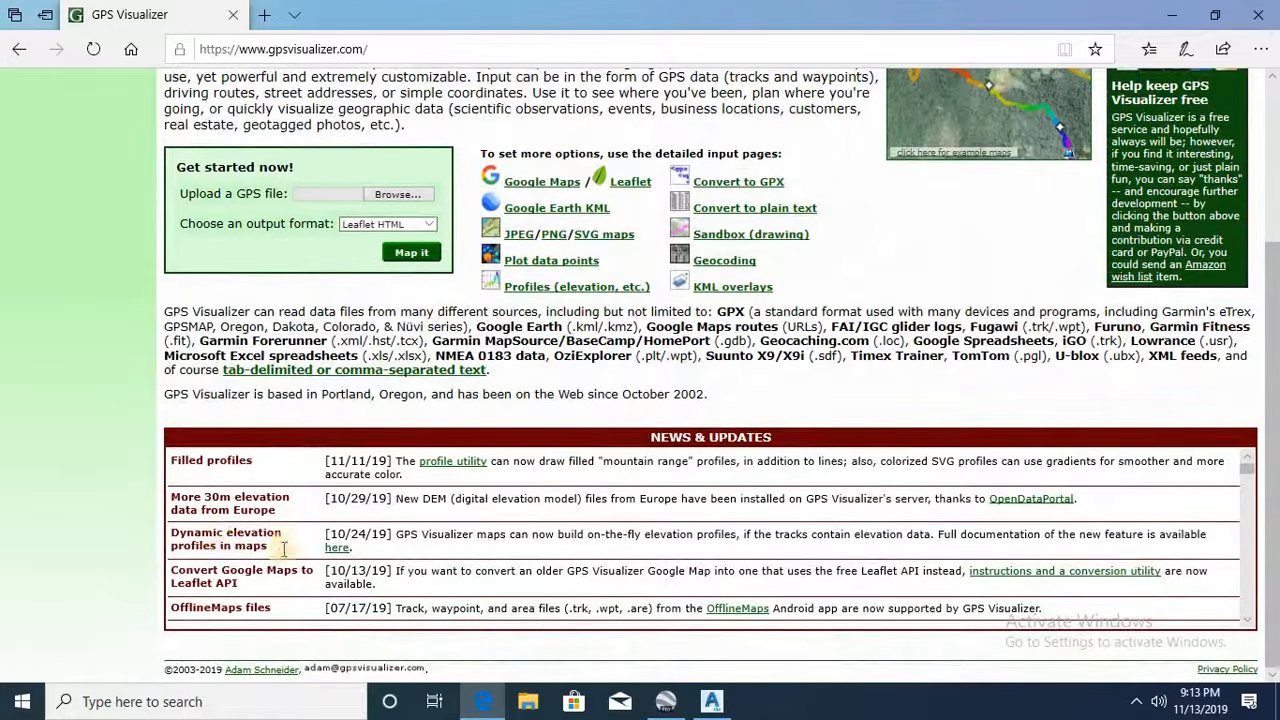
scroll(240, 525, "down", 10)
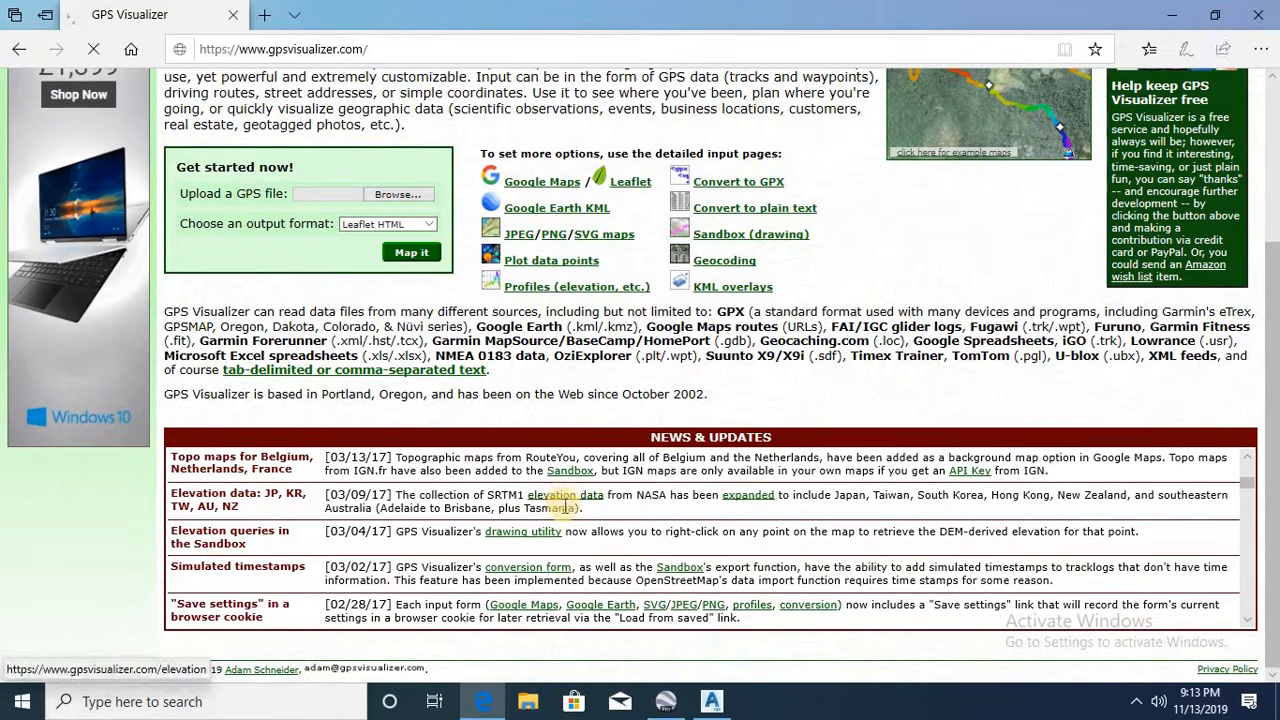
left_click(557, 493)
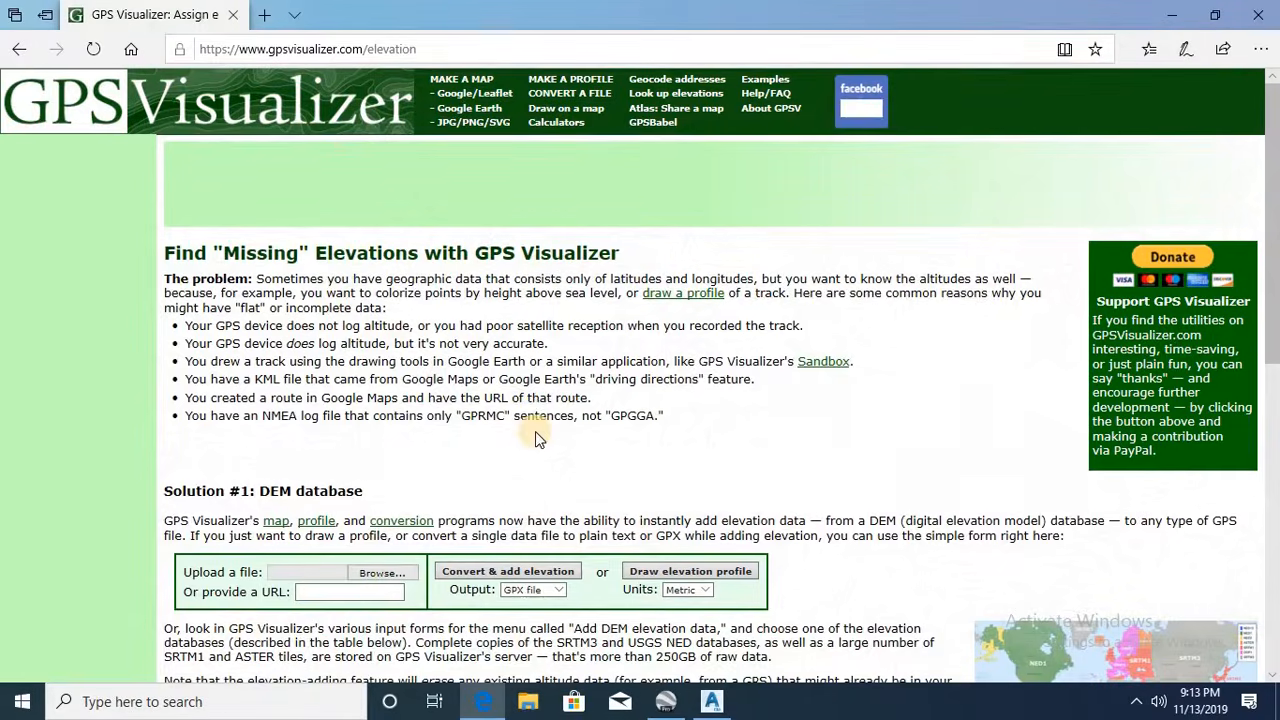
- Upload the contour KML file from the Desktop and convert it to a GPX file with elevation added
scroll(371, 379, "down", 2)
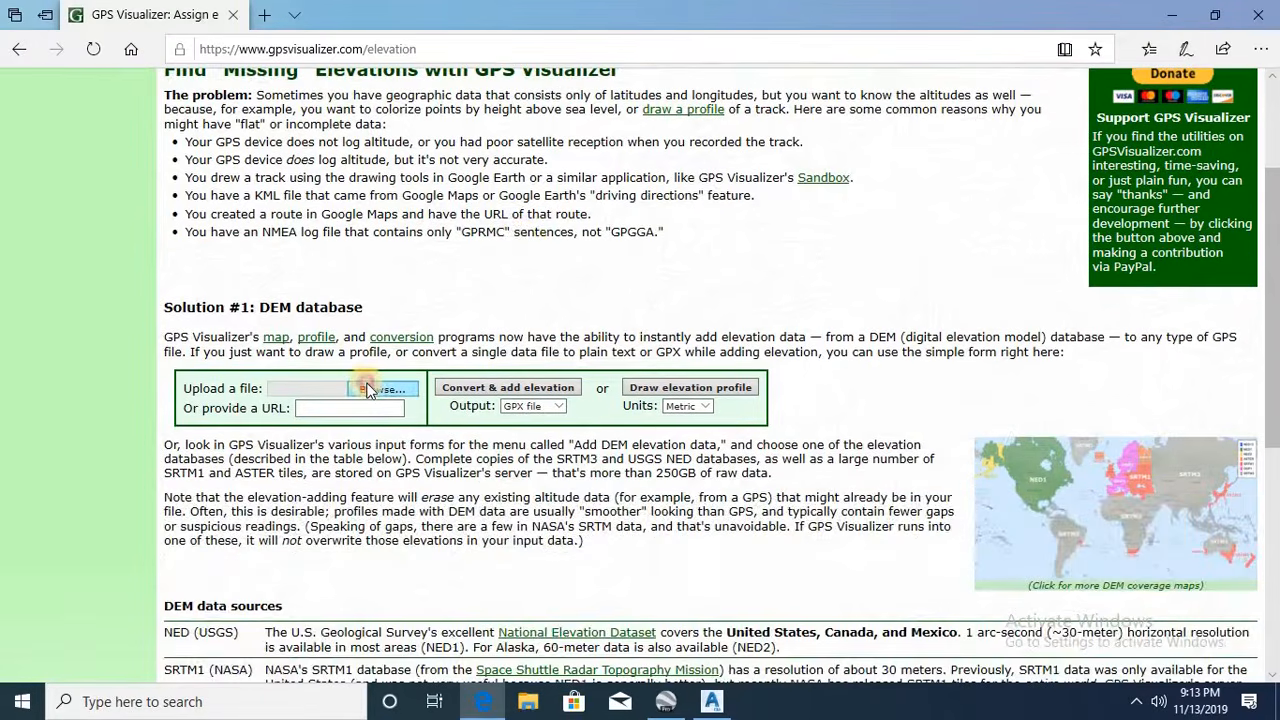
left_click(372, 389)
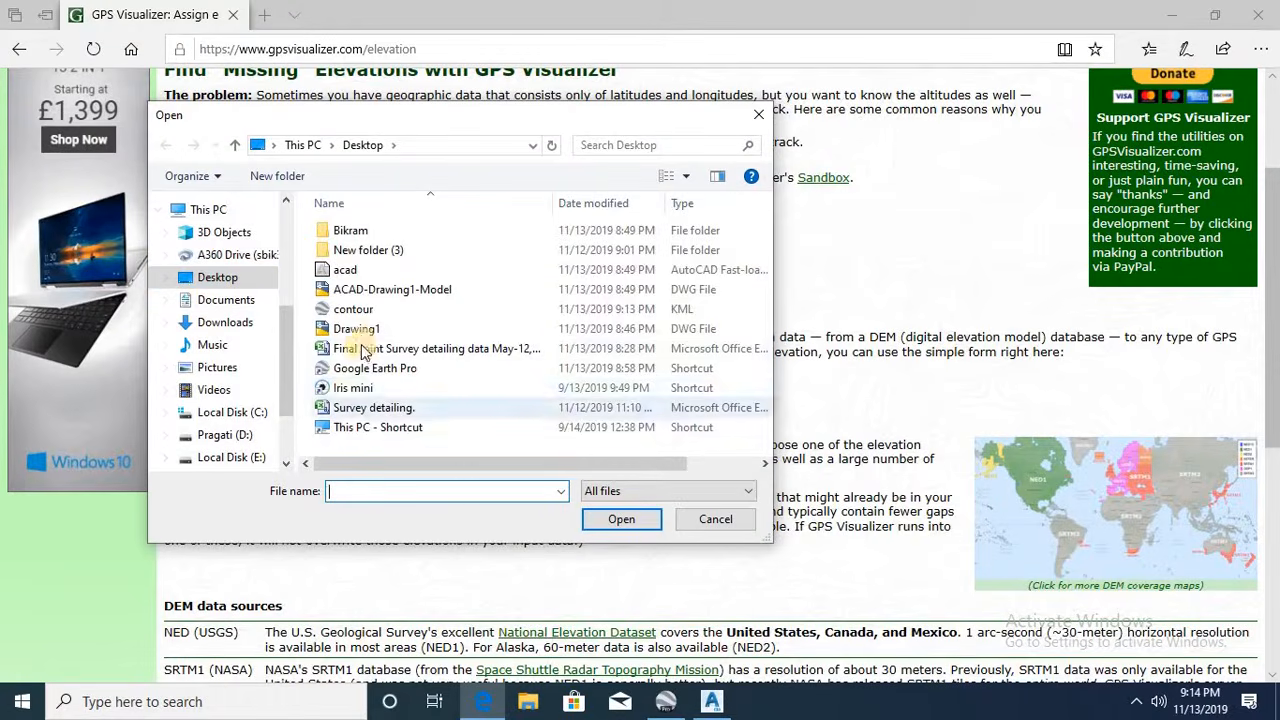
left_click(355, 309)
left_click(620, 519)
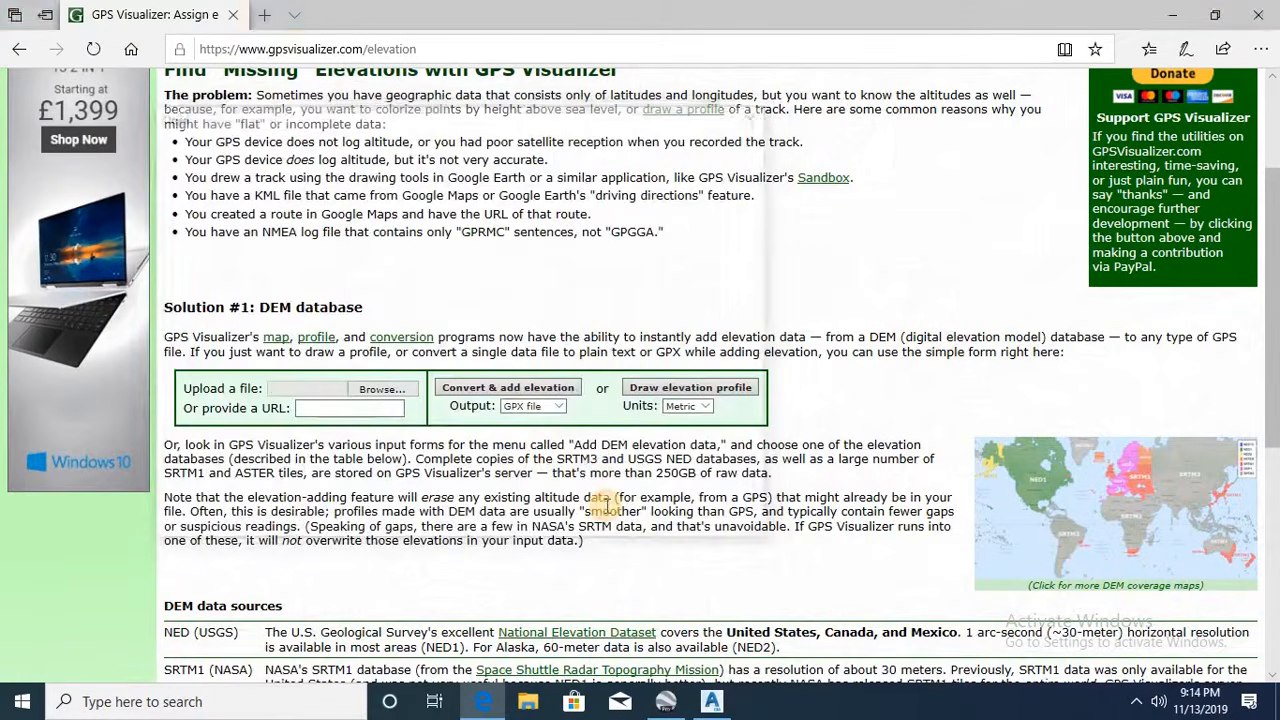
left_click(518, 390)
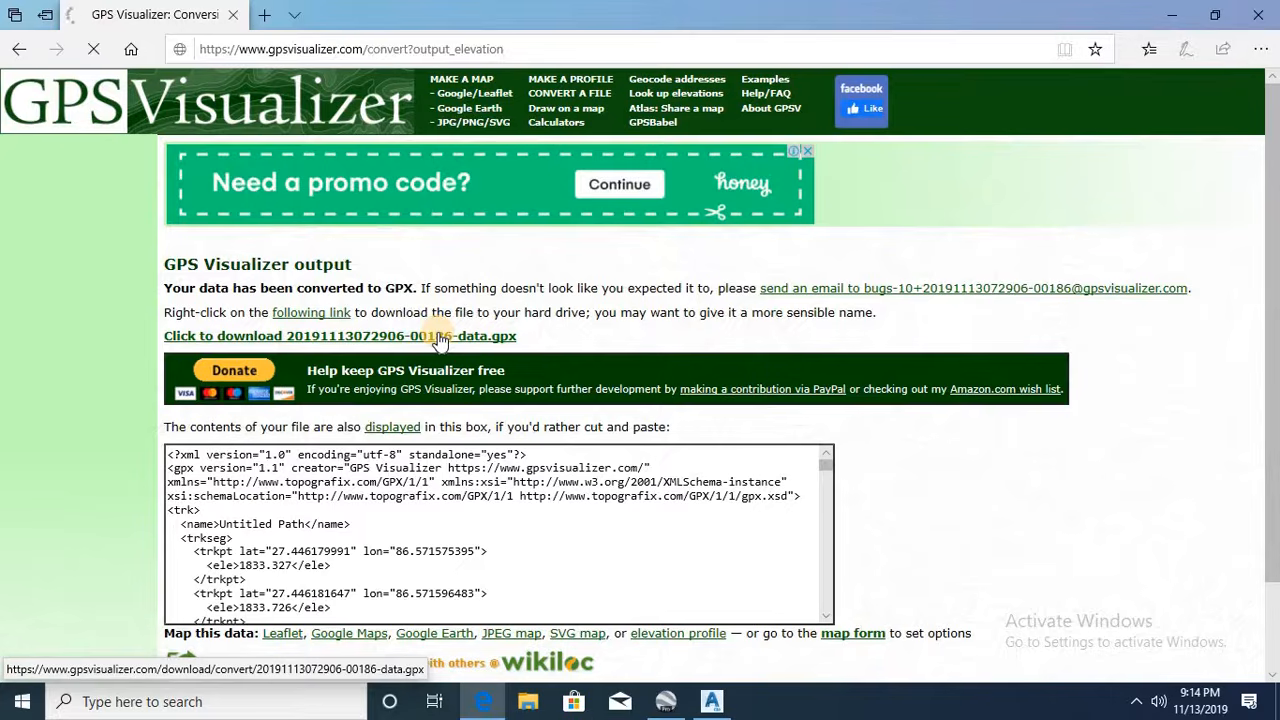
- Download the converted GPX data file and open the folder it was saved in
left_click(440, 340)
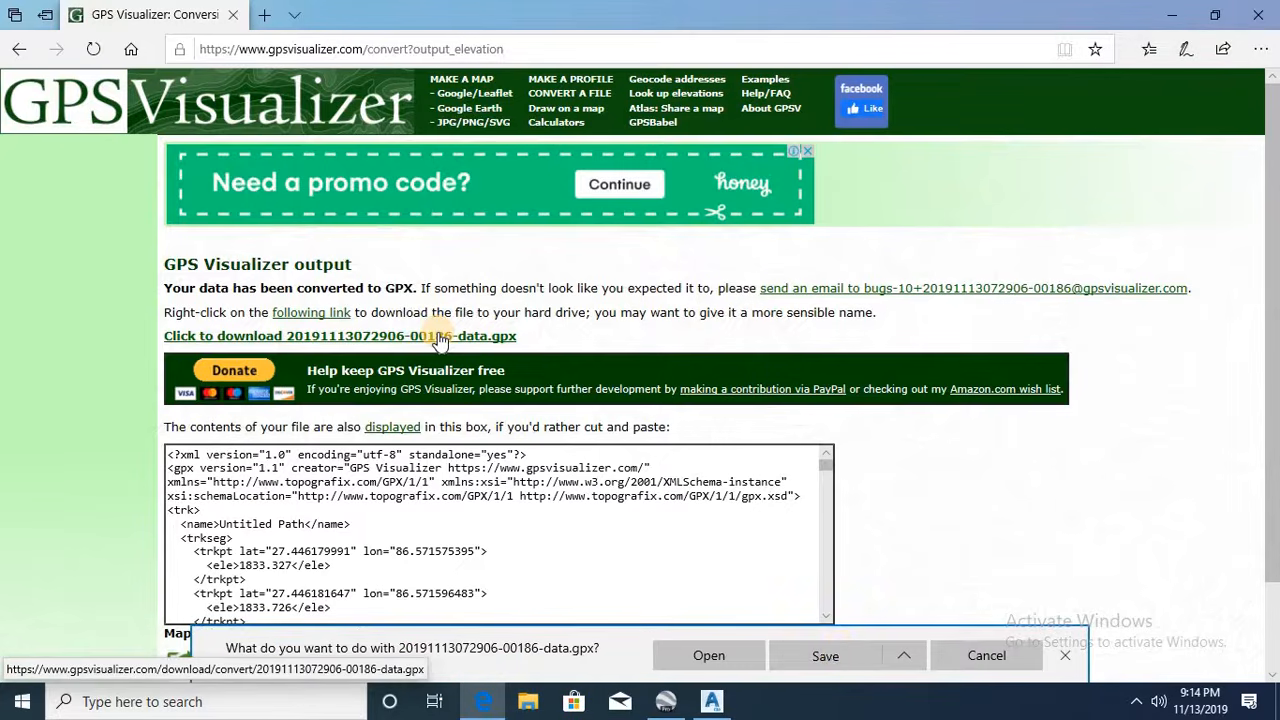
left_click(835, 648)
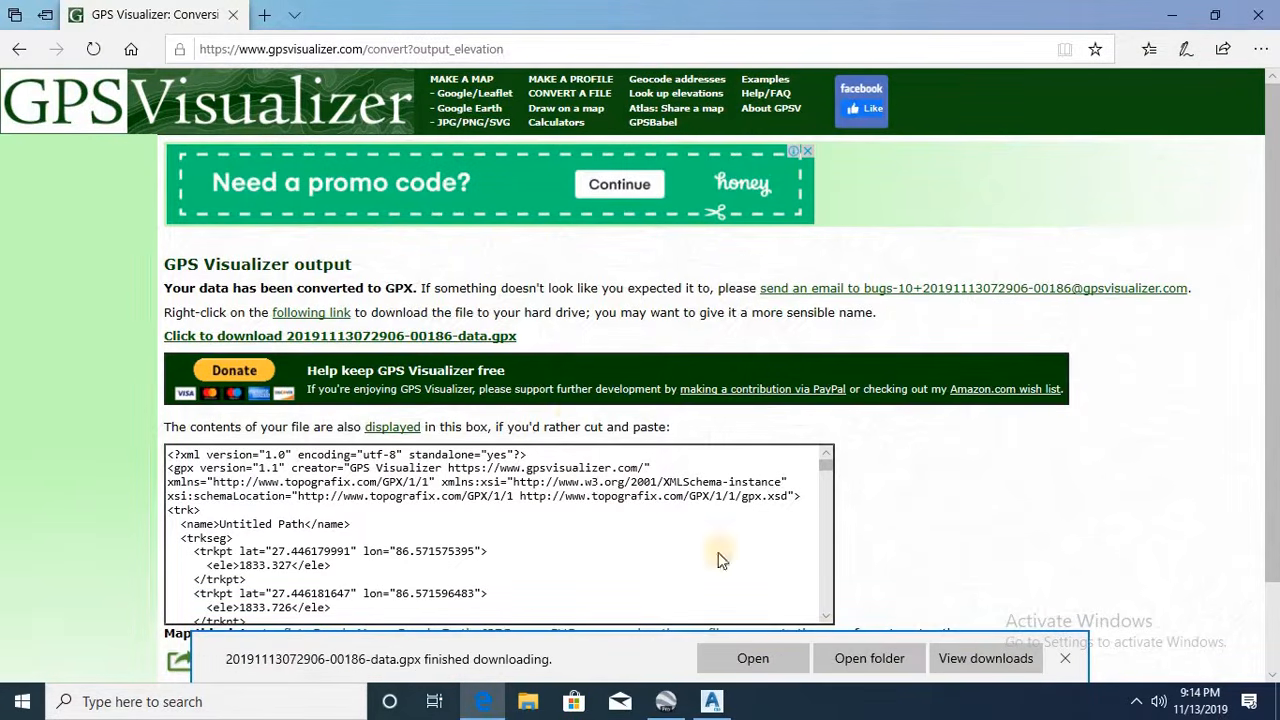
left_click(840, 658)
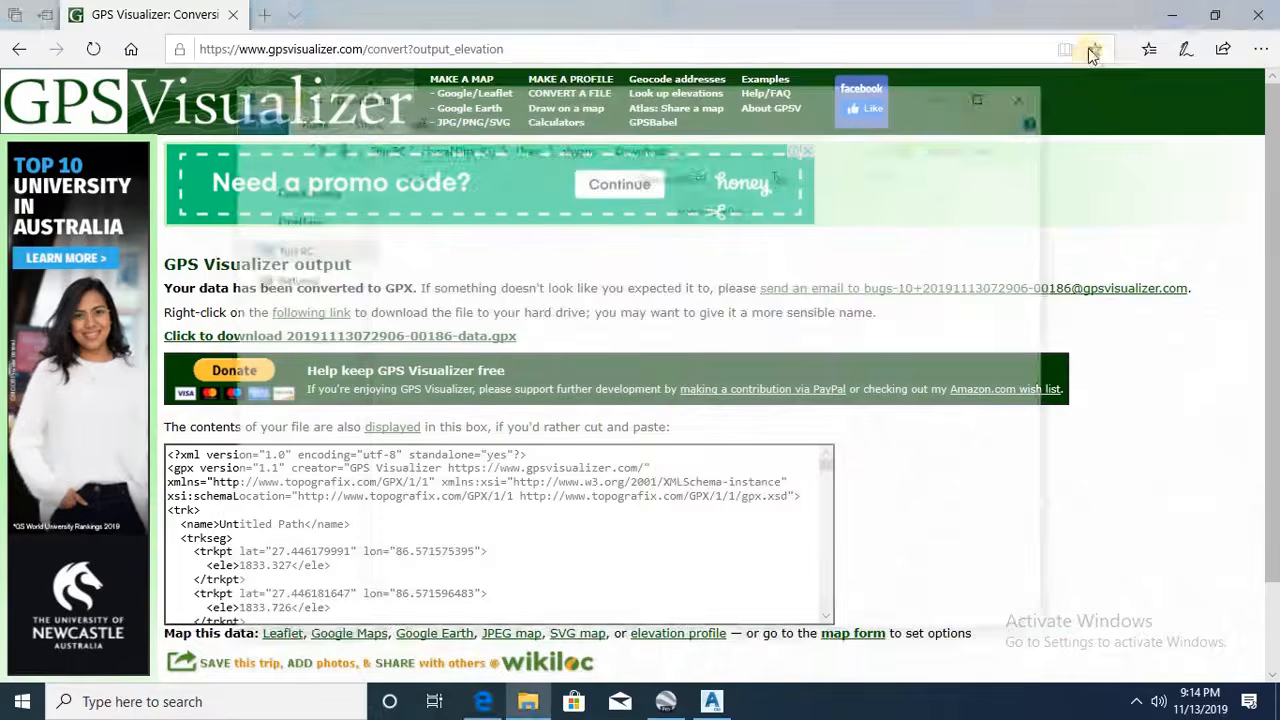
- Copy the downloaded GPX file from the Downloads folder and paste it onto the desktop
left_click(1176, 22)
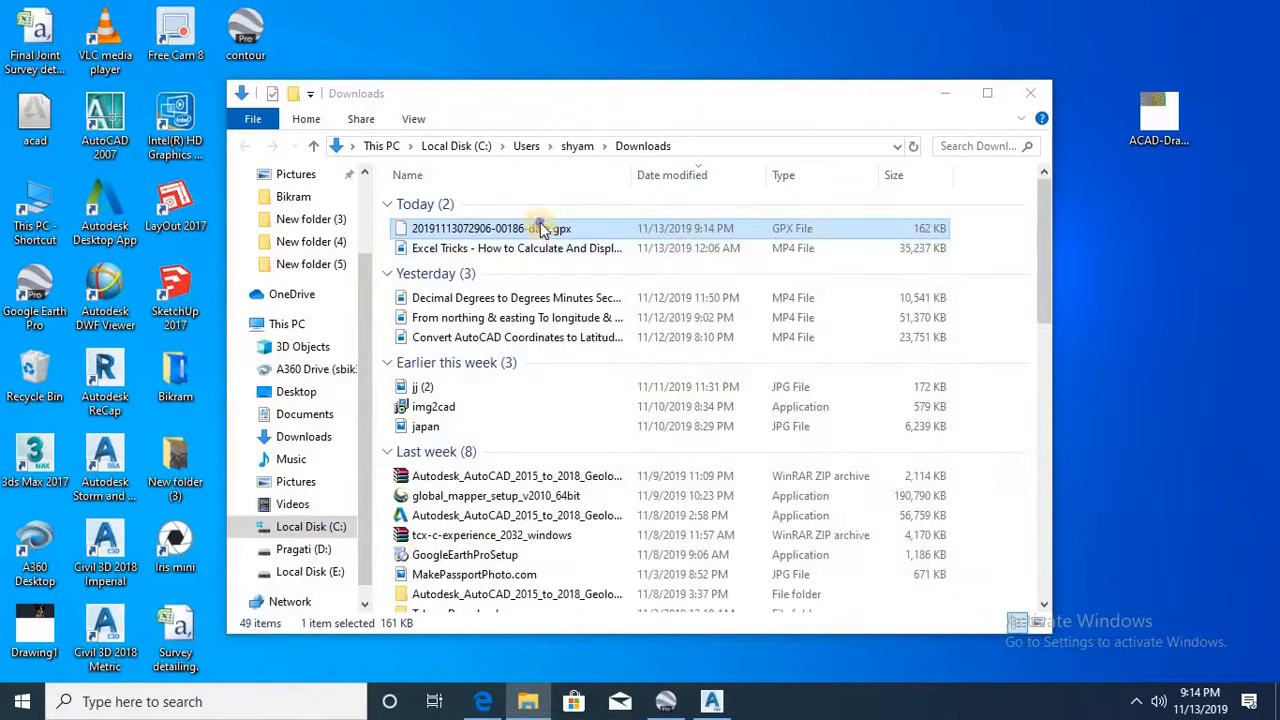
right_click(541, 230)
left_click(606, 522)
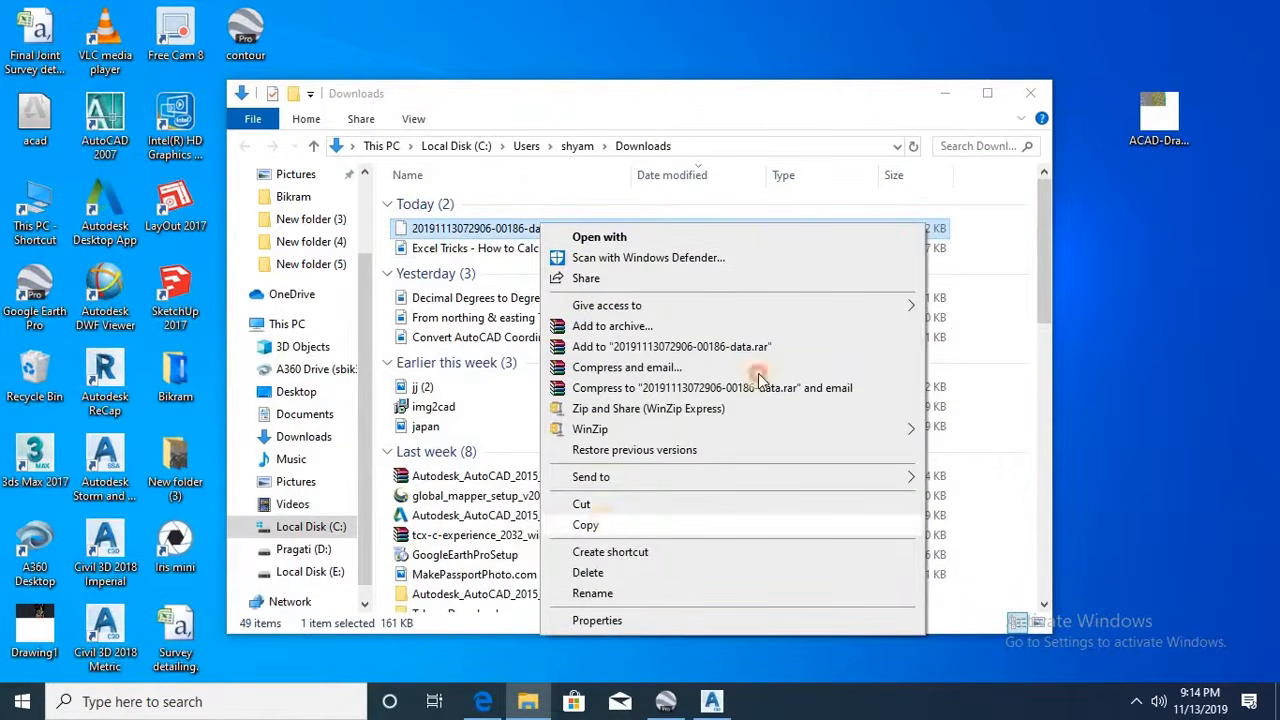
left_click(946, 92)
right_click(445, 130)
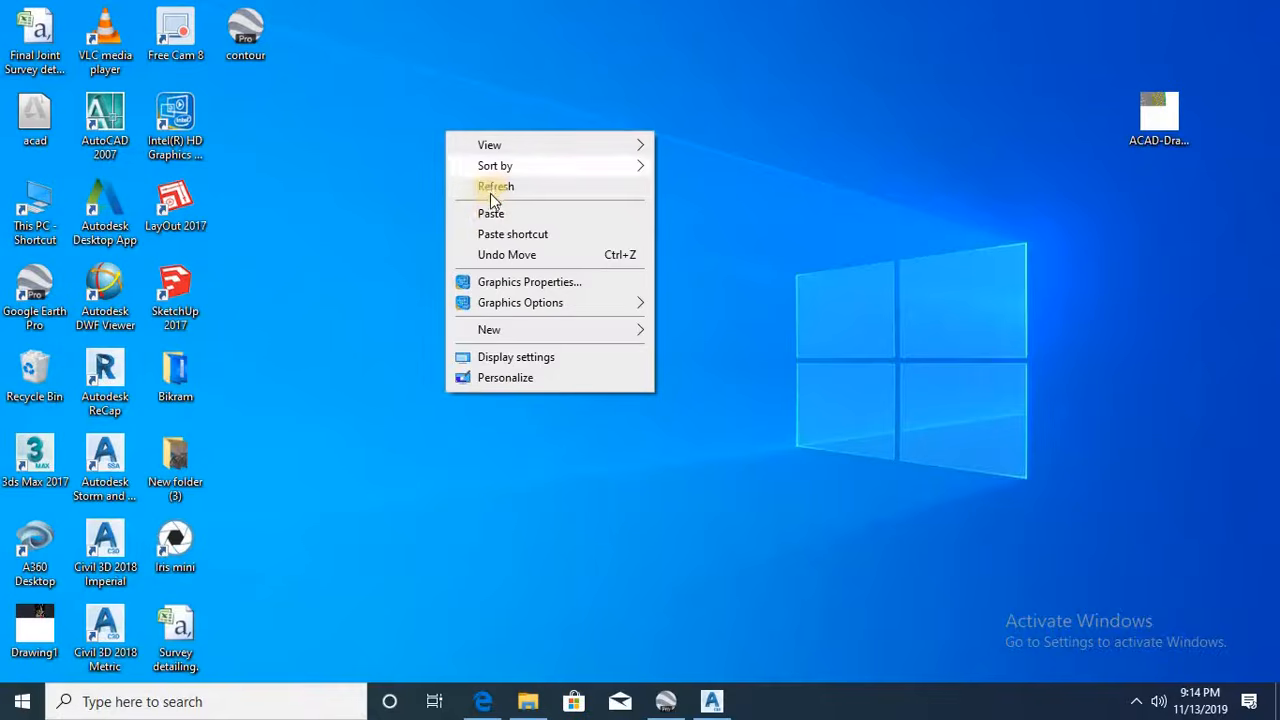
left_click(490, 214)
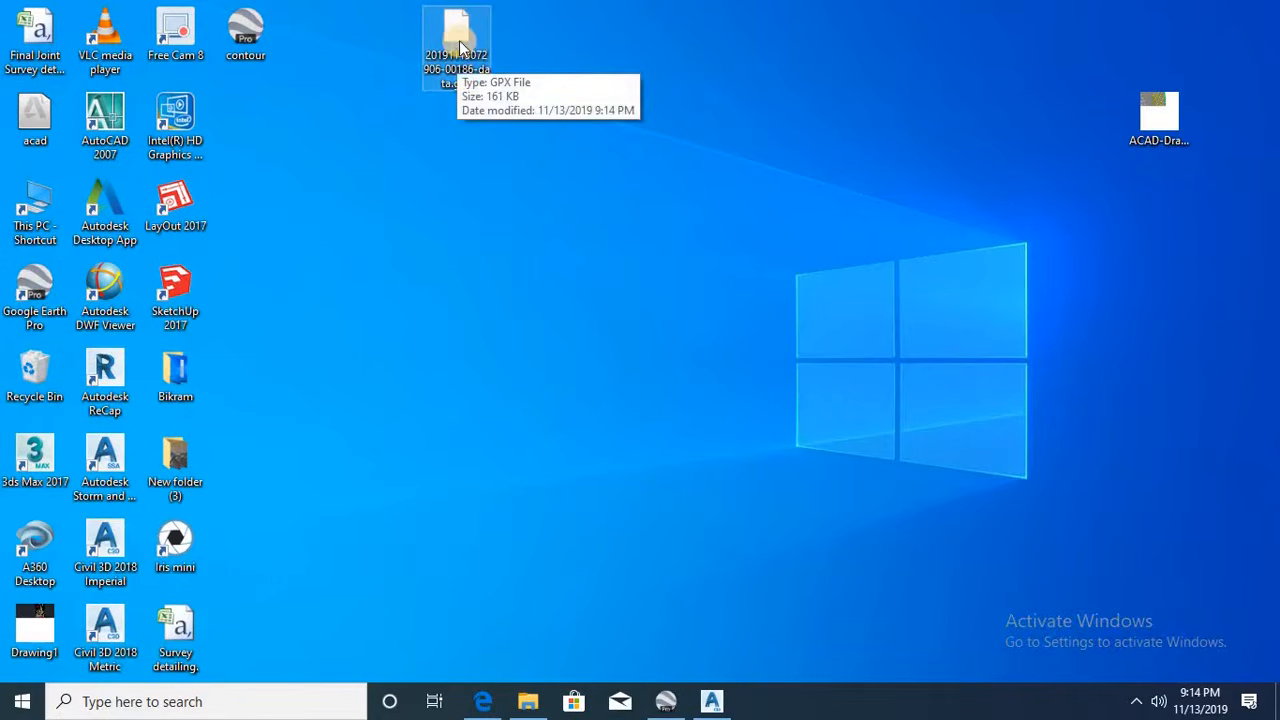
- Rename the pasted GPX file on the desktop as aa
right_click(458, 40)
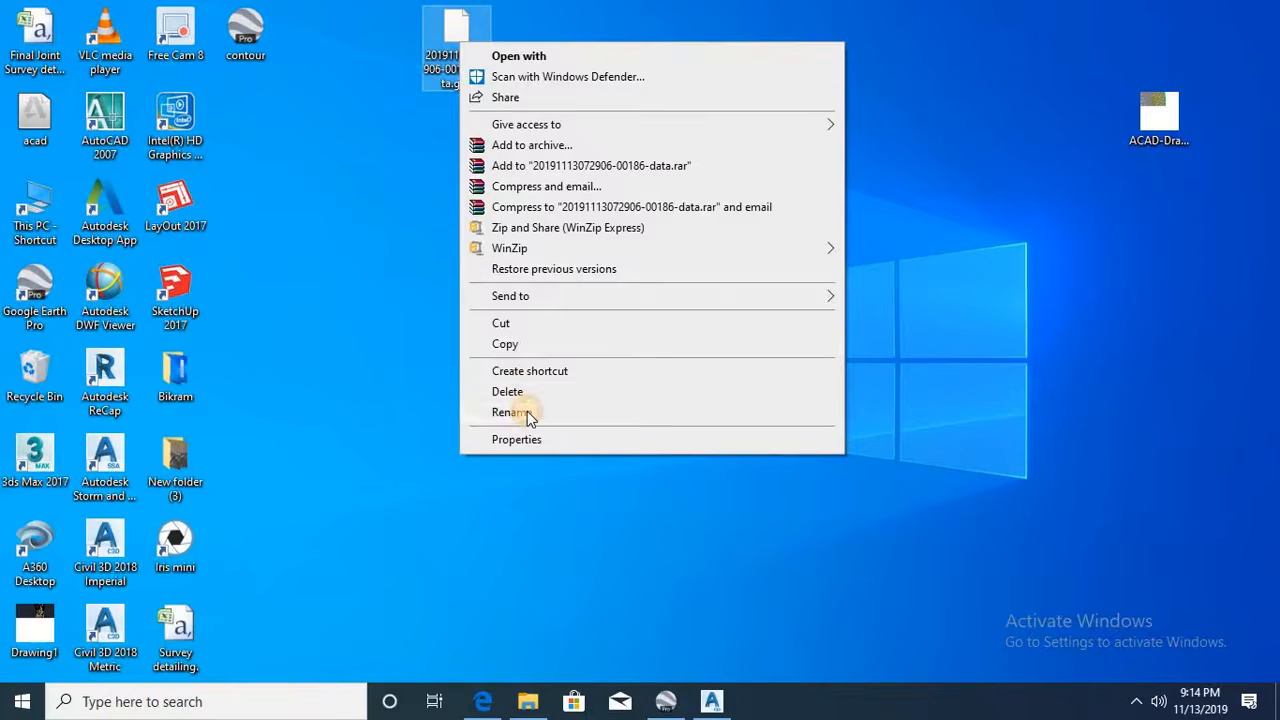
left_click(527, 411)
type("aa")
key("Return")
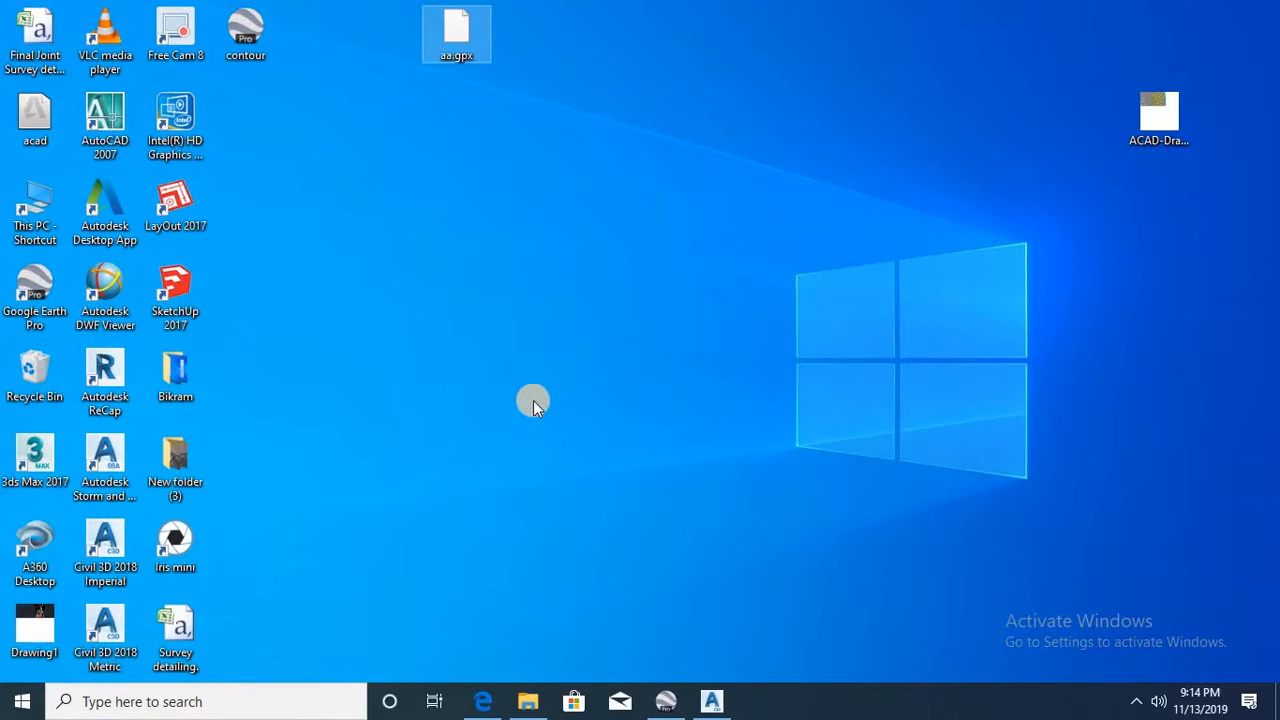
- Switch to Microsoft Edge and search Google for "free download tcx converter" to find where the converter can be downloaded
left_click(307, 707)
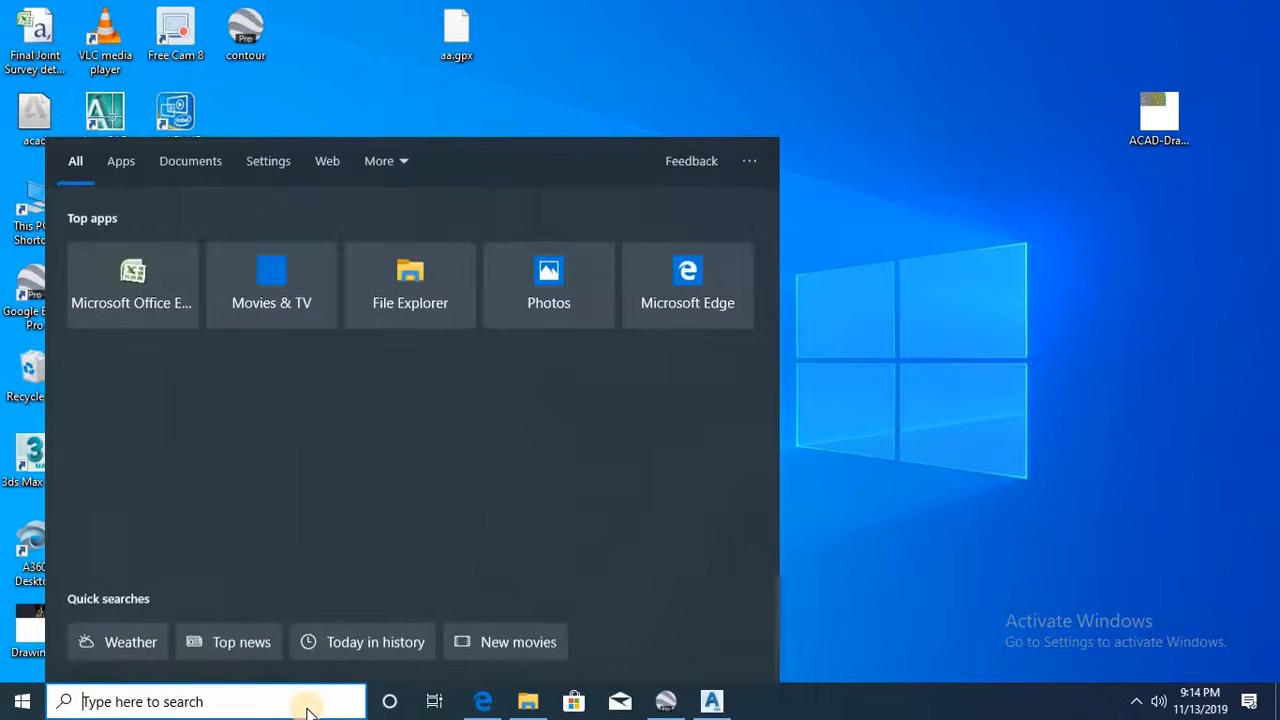
type("tcx")
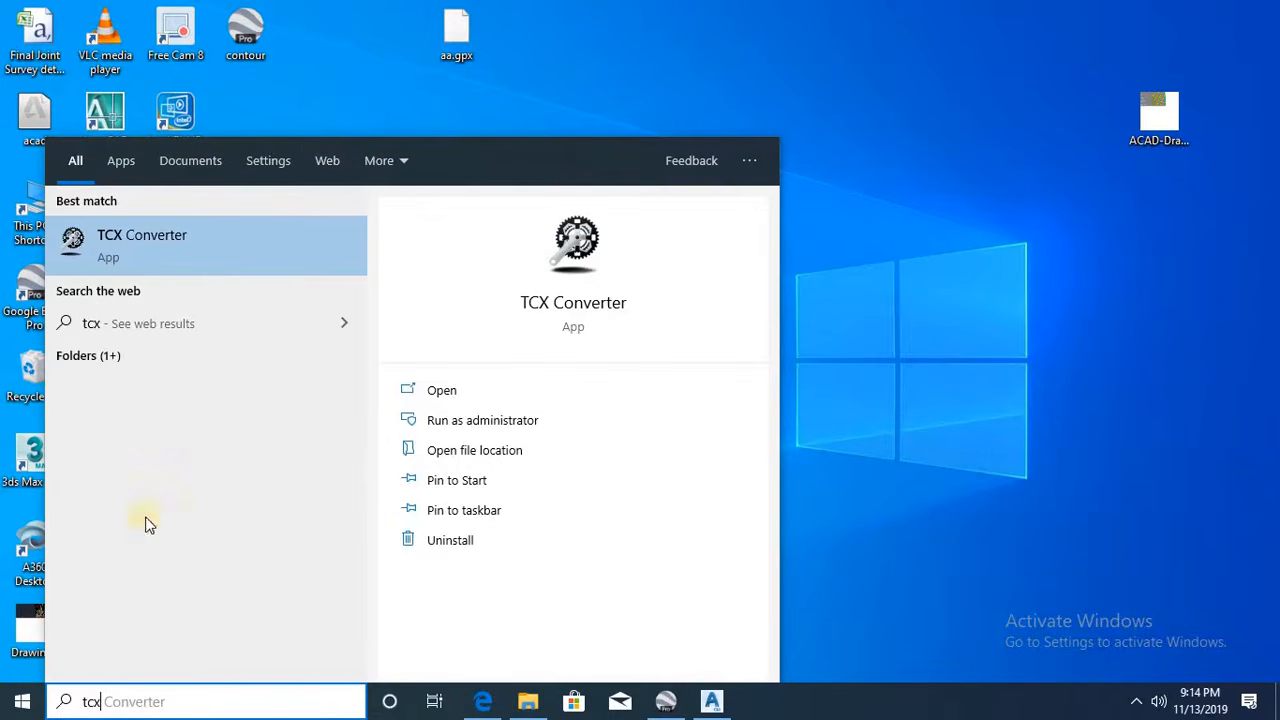
left_click(485, 697)
left_click(505, 328)
type("free ")
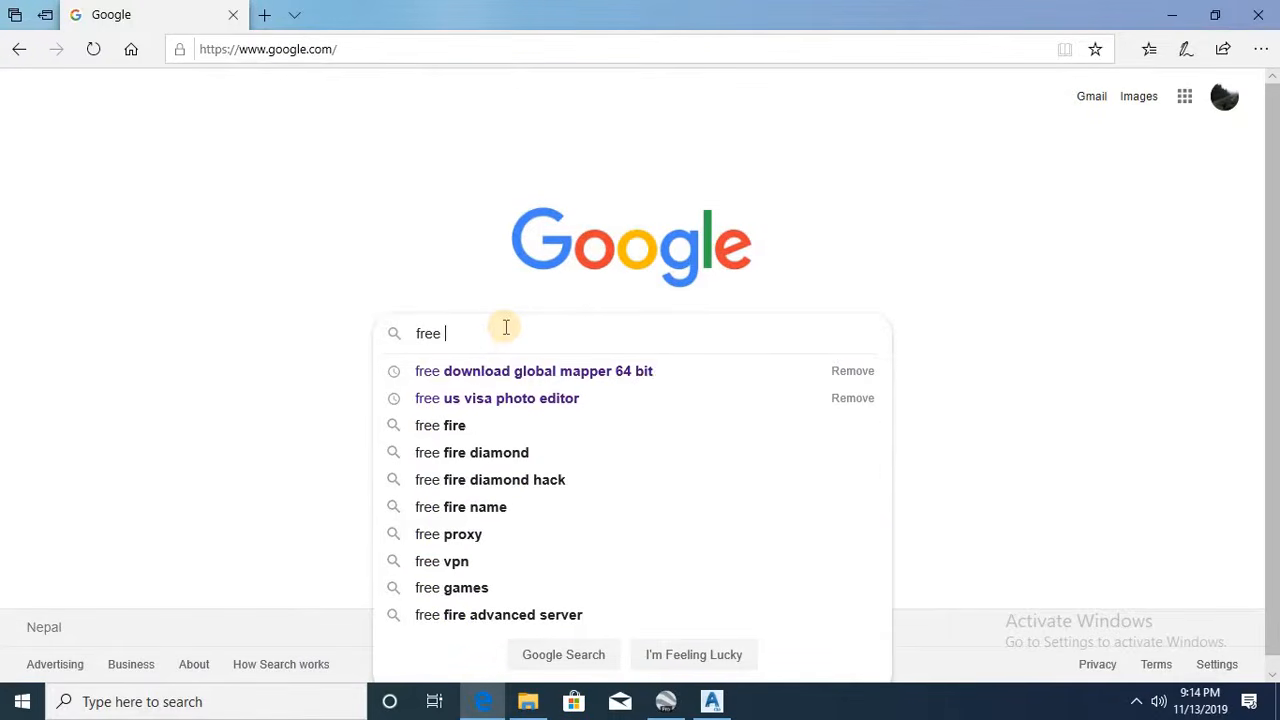
type("downl")
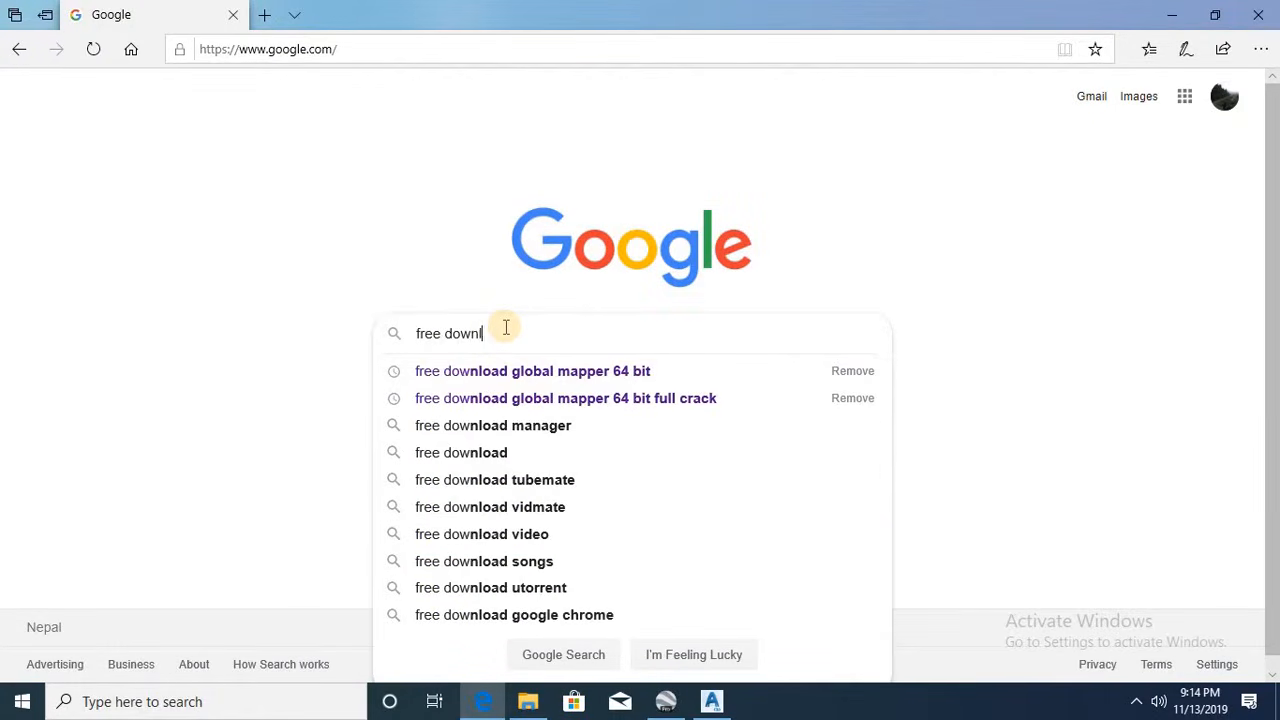
type("oad tcx")
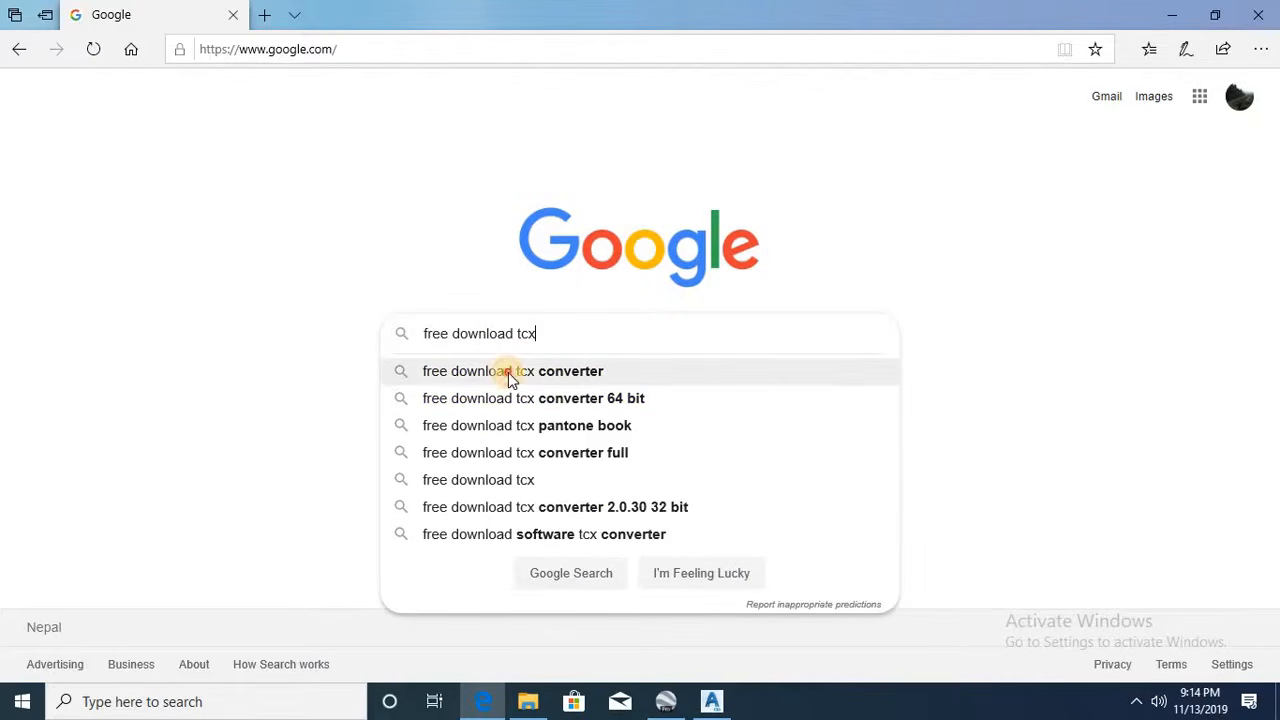
left_click(505, 370)
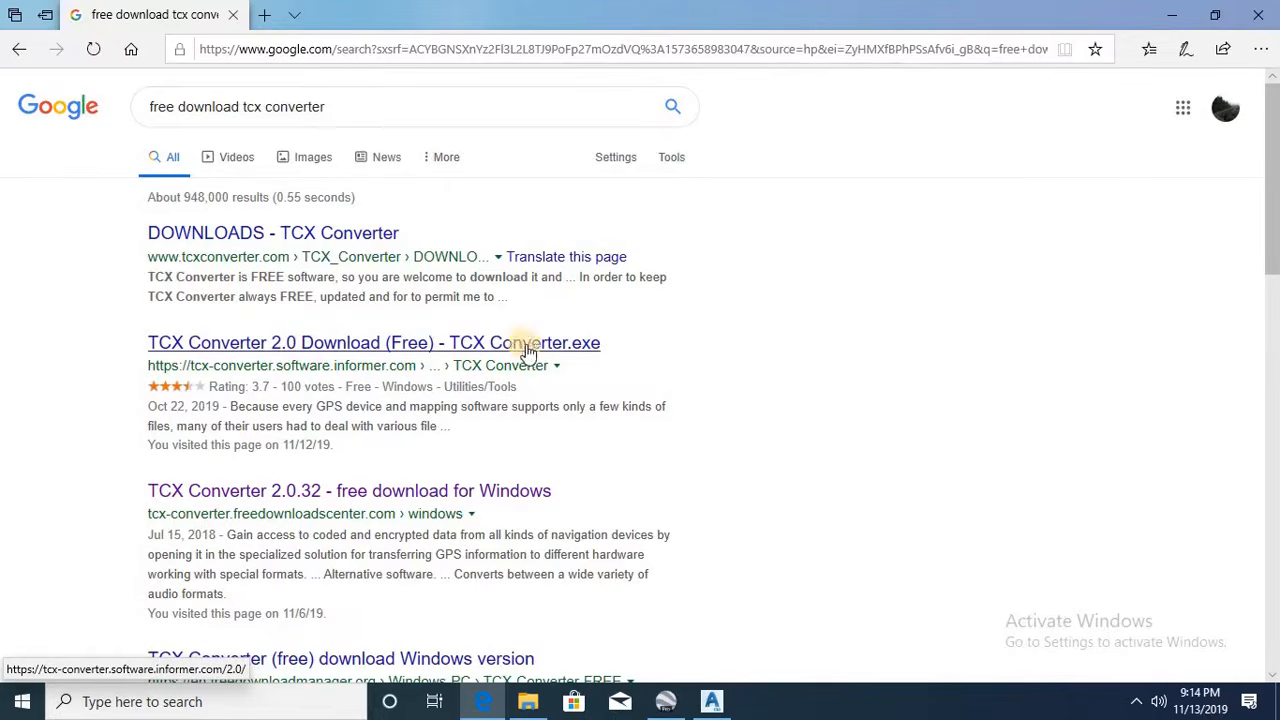
left_click(1172, 15)
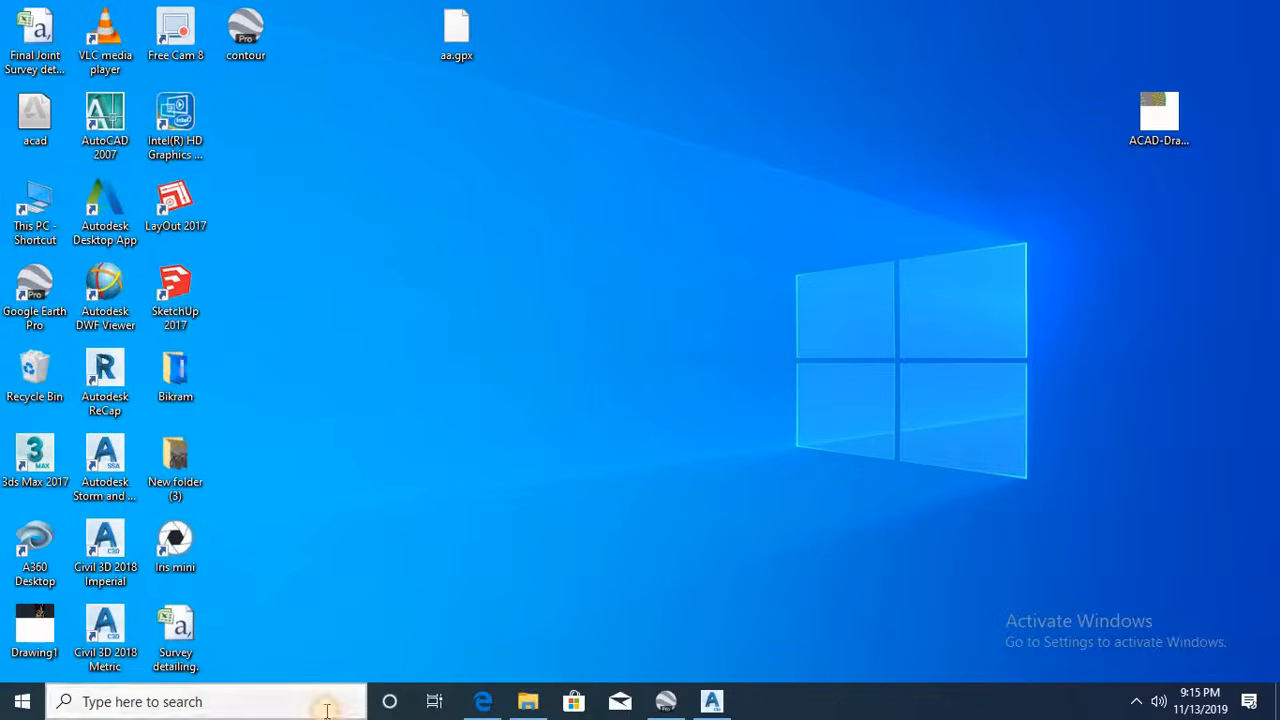
- Launch TCX Converter and choose English as its interface language
left_click(325, 703)
type("tcx")
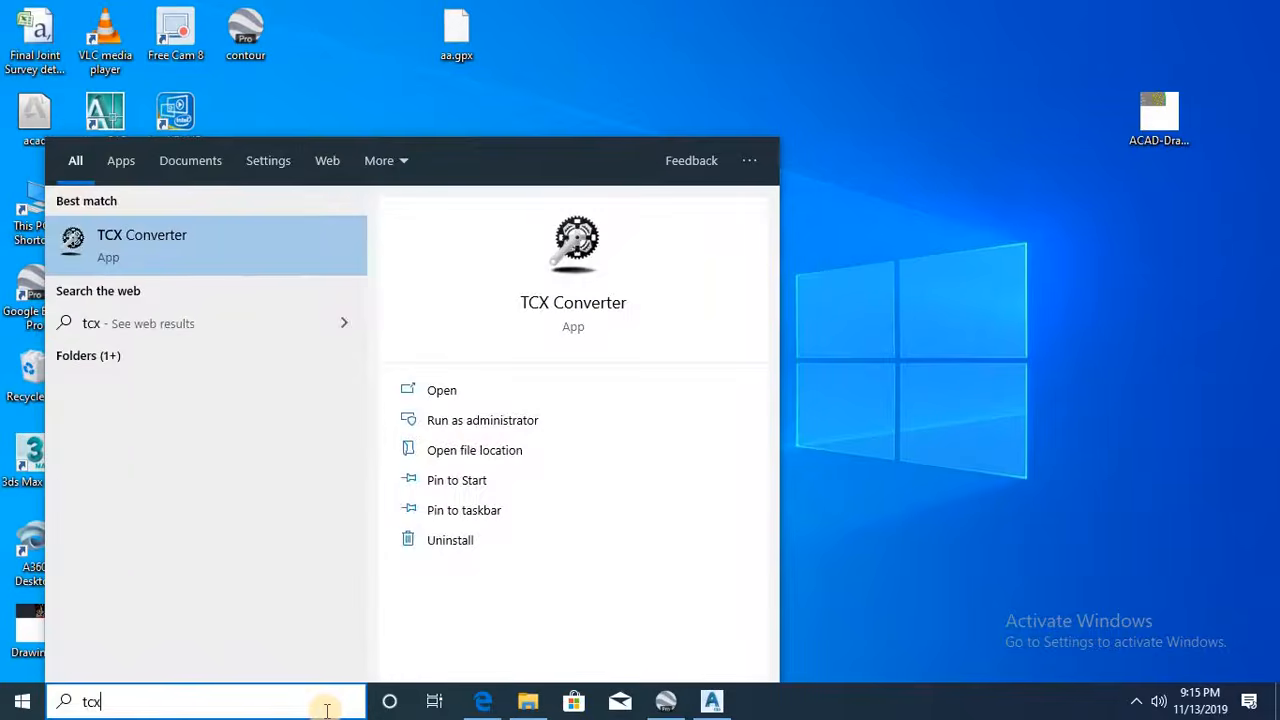
left_click(177, 250)
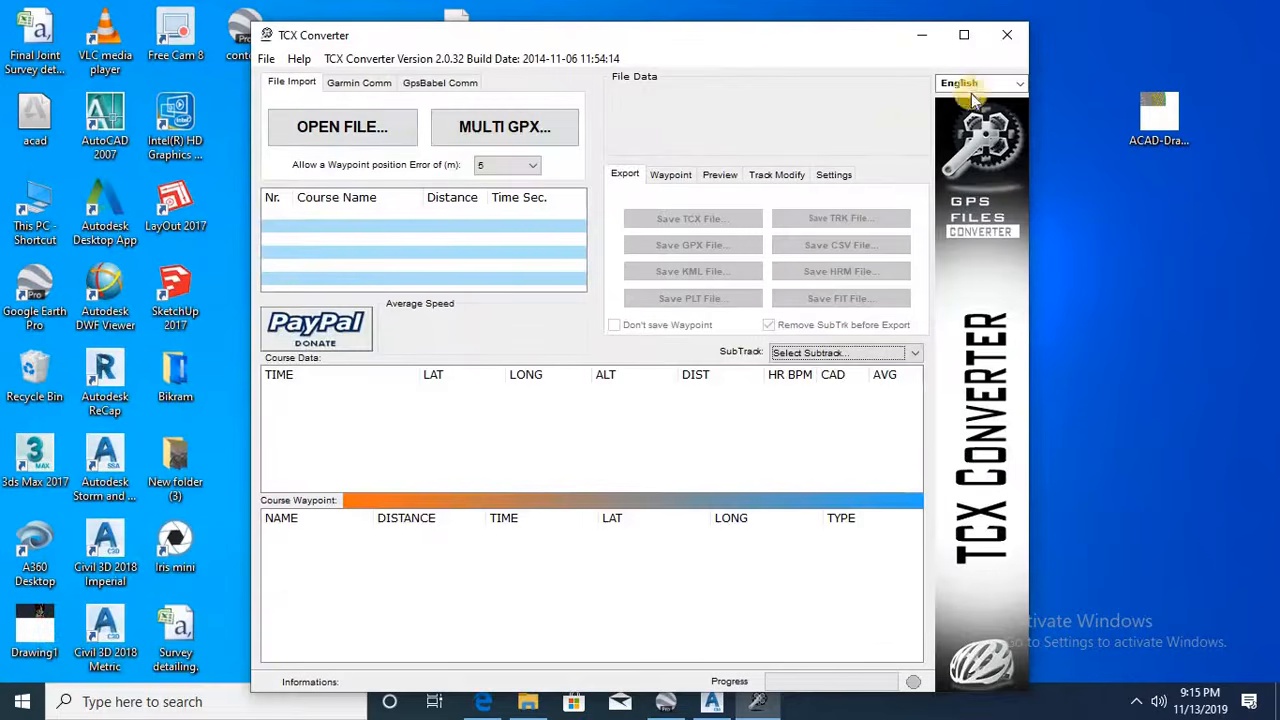
left_click(1017, 86)
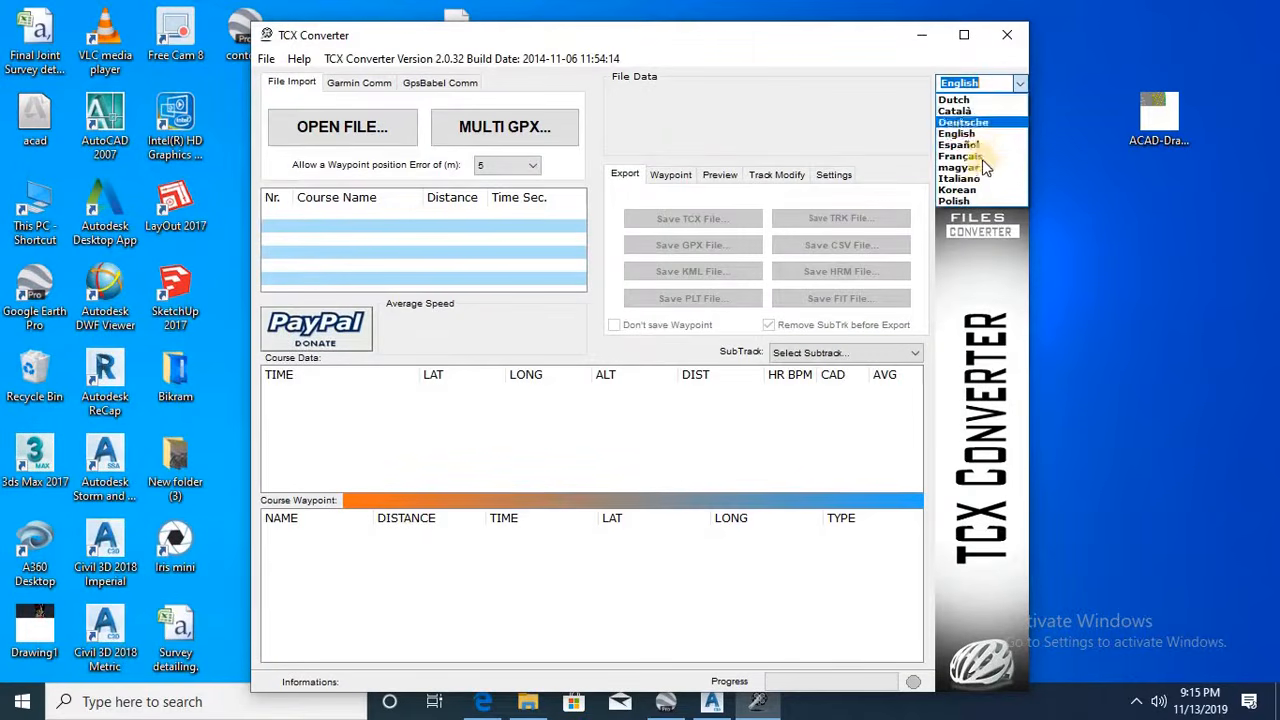
left_click(964, 133)
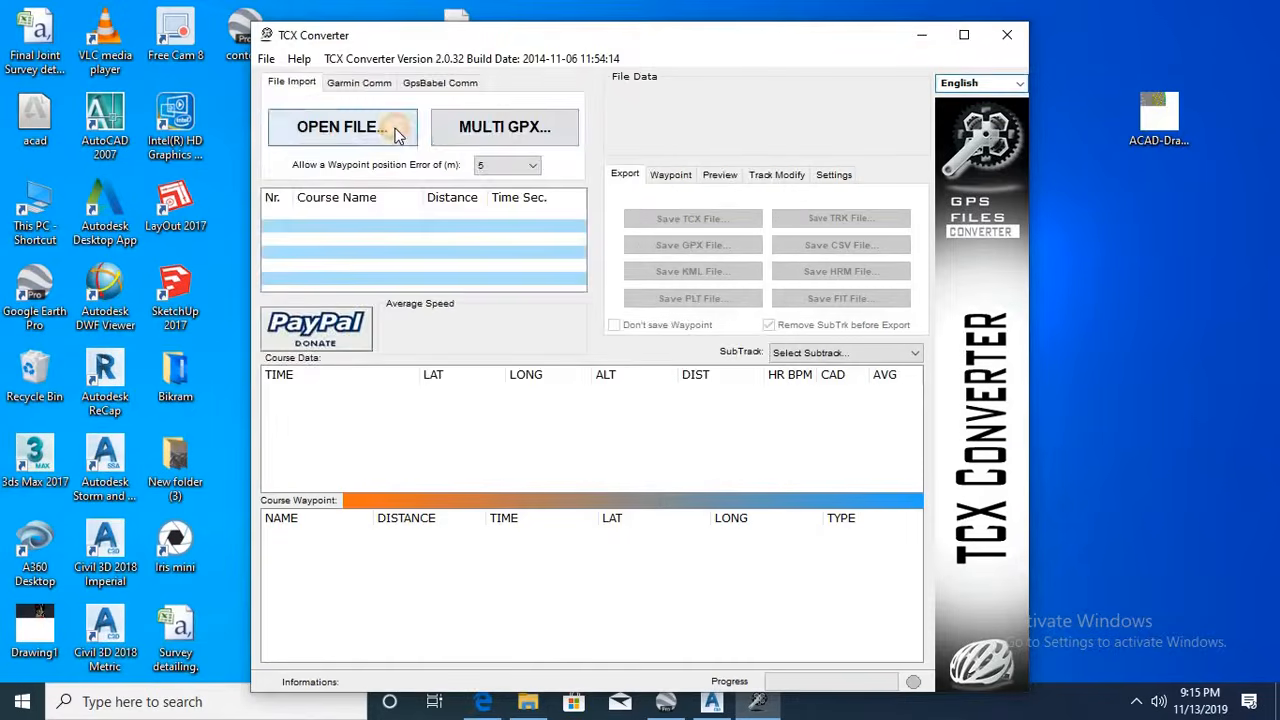
- Open the aa.gpx file from the Desktop in TCX Converter
left_click(395, 130)
left_click(290, 220)
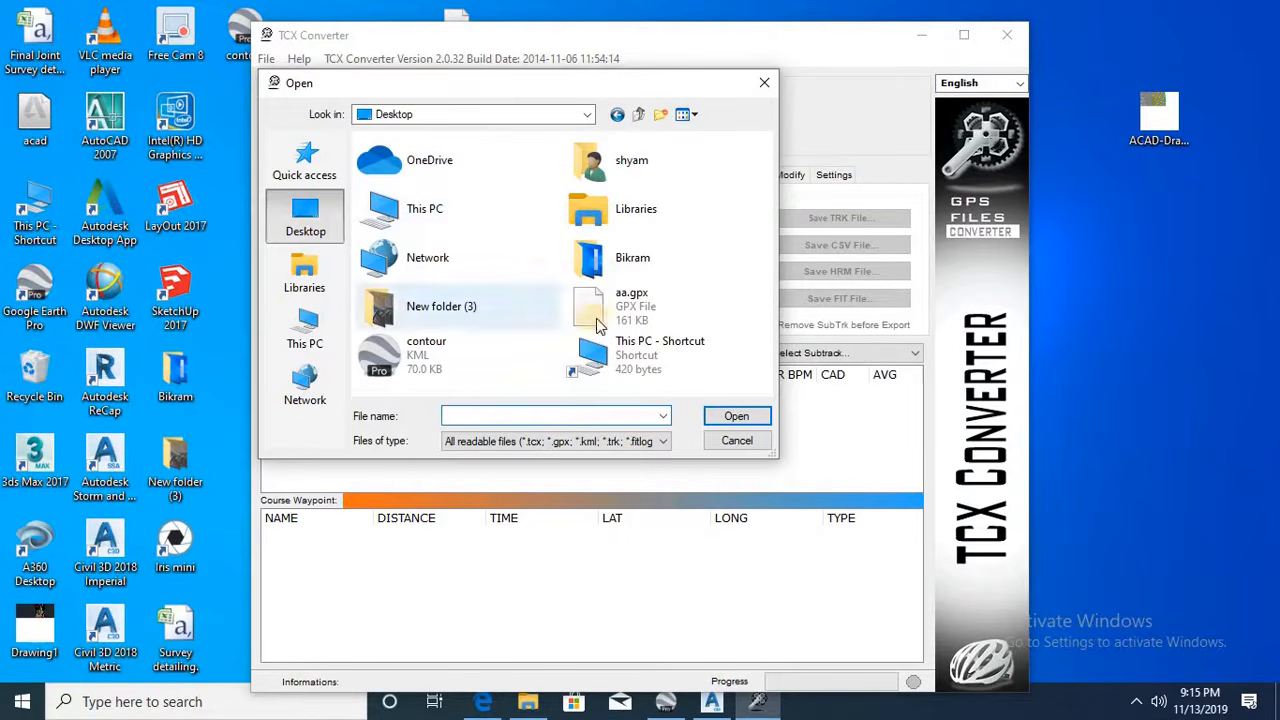
left_click(630, 303)
left_click(742, 414)
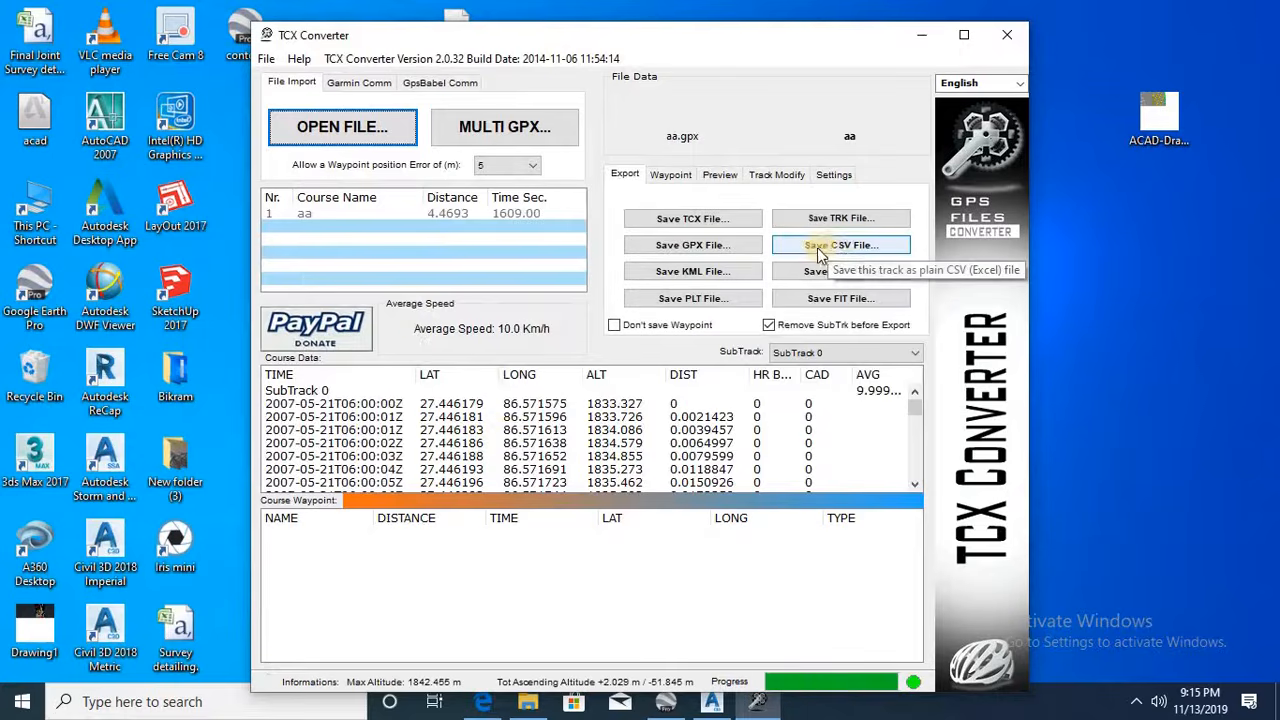
- Export the track to the Desktop as a CSV file named data with comma cell separators, and close TCX Converter
left_click(833, 248)
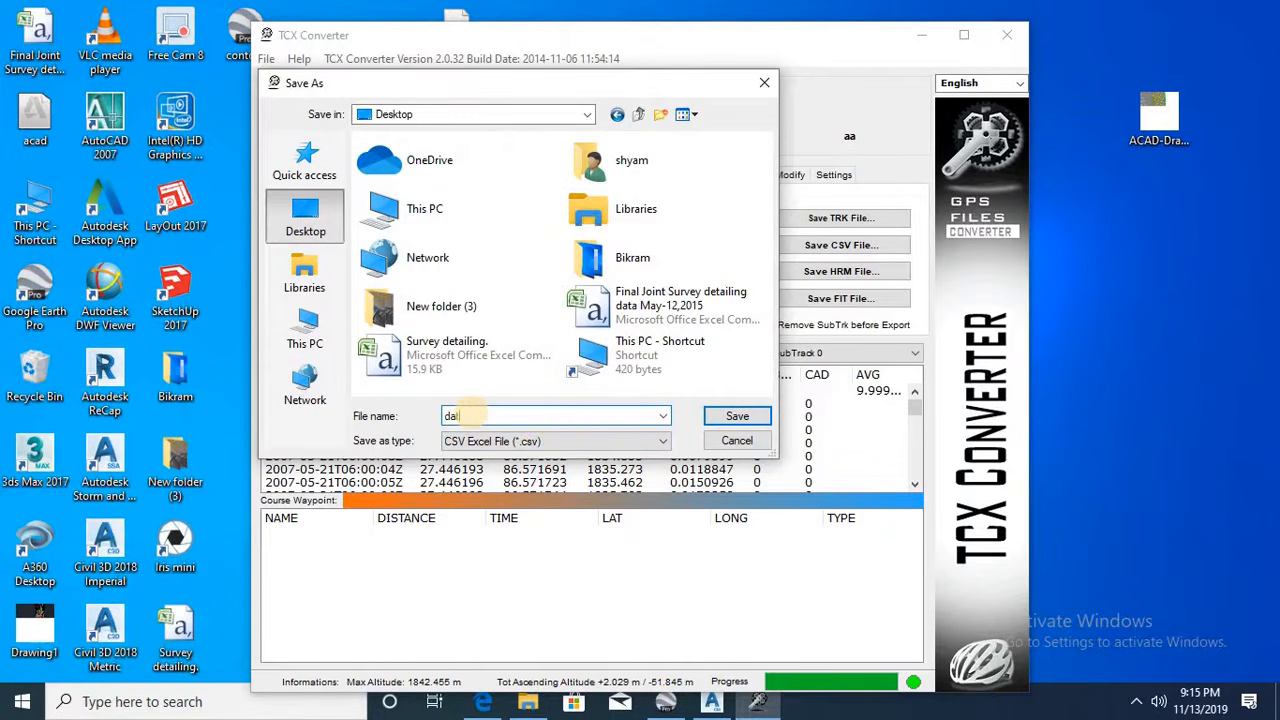
left_click(735, 416)
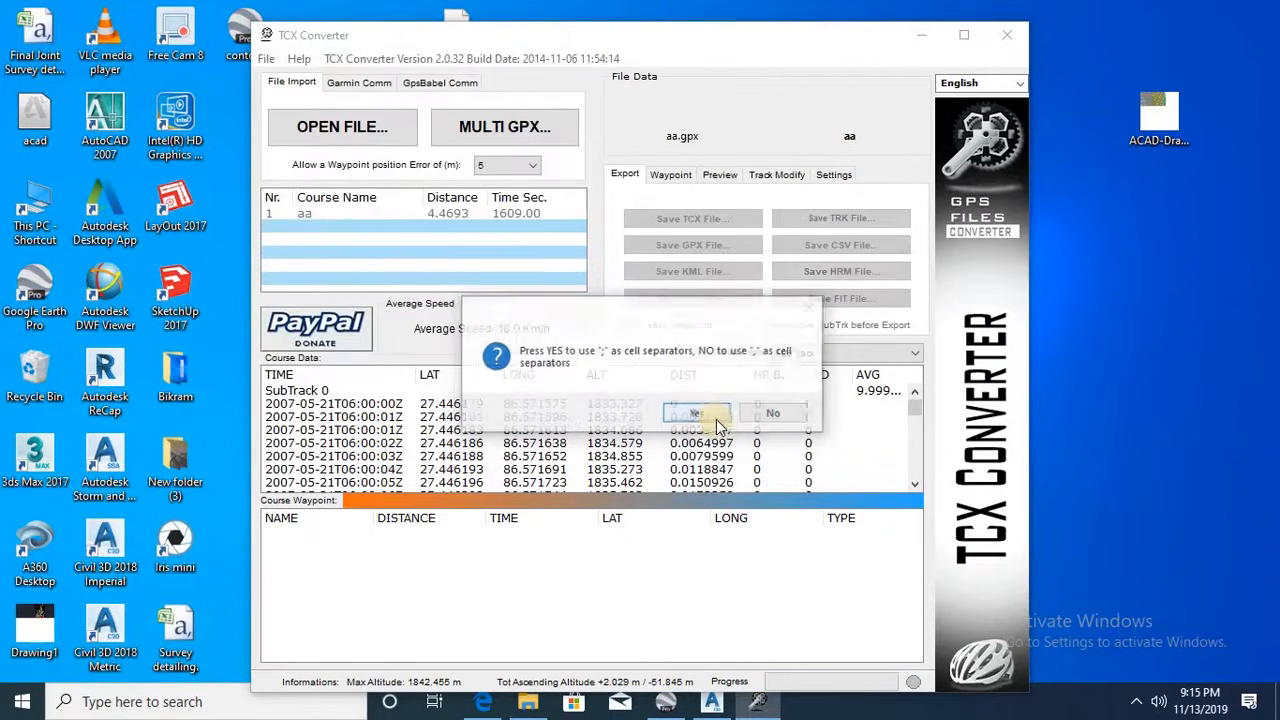
left_click(778, 414)
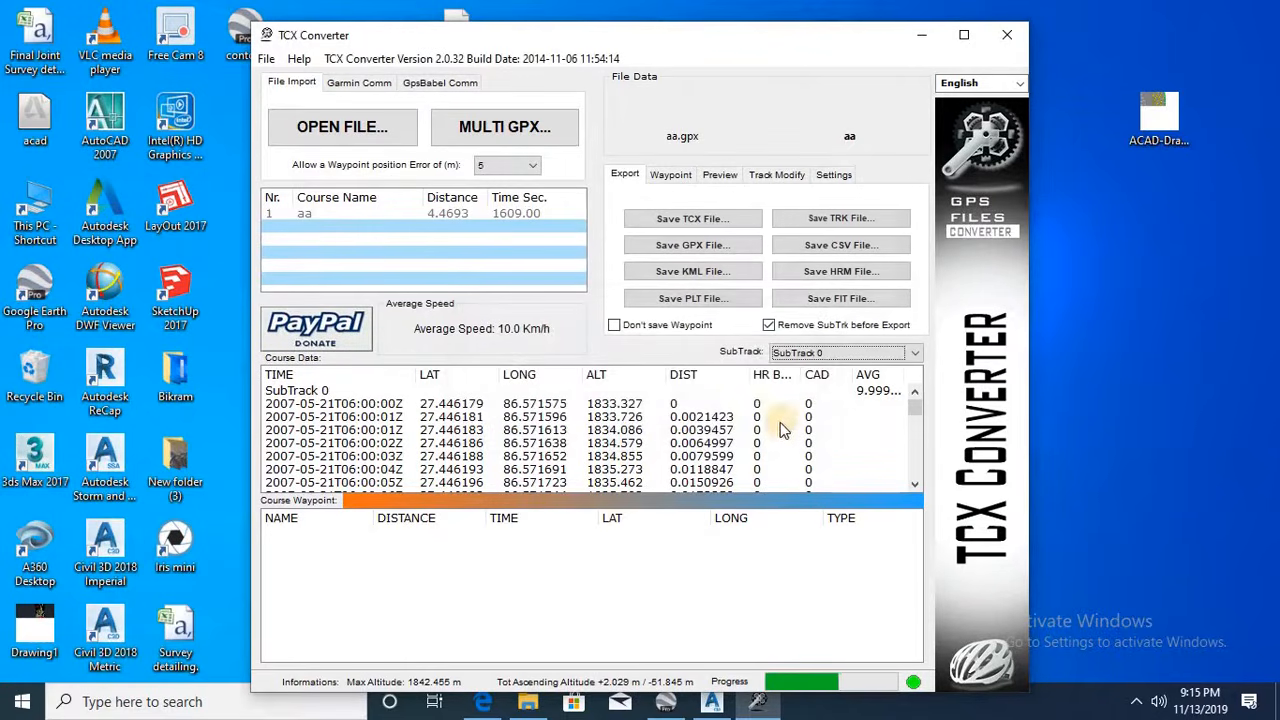
left_click(1005, 37)
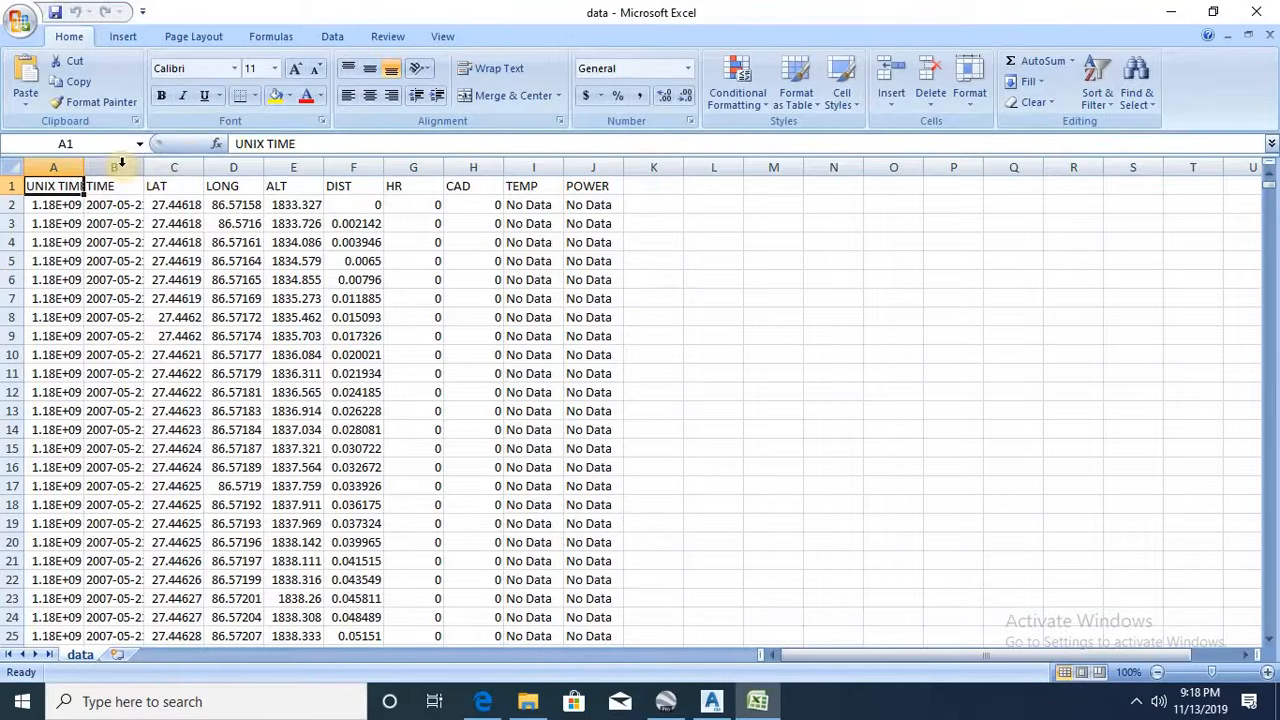
- Delete the DIST, HR, CAD, TEMP and POWER columns from the data sheet in Excel
left_click(178, 166)
left_click(238, 166)
left_click(298, 166)
left_click_drag(341, 160, 597, 164)
right_click(598, 166)
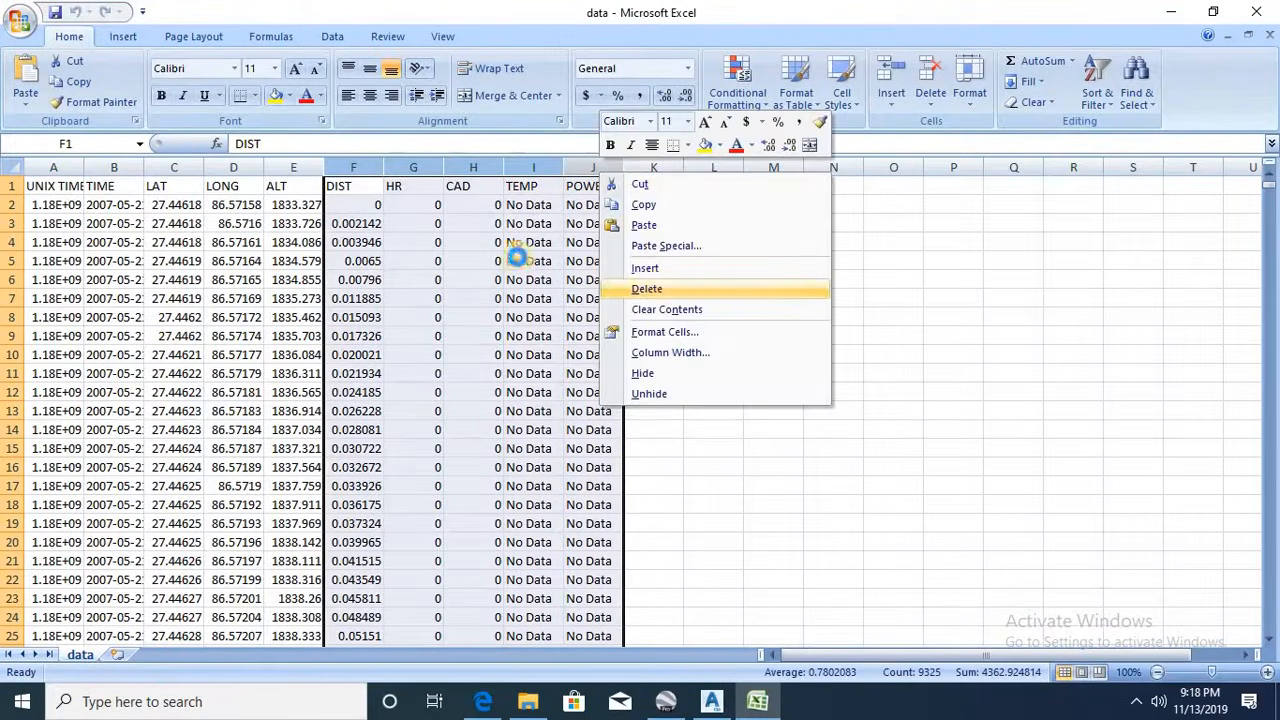
left_click(648, 288)
- Delete the UNIX TIME and TIME columns and the header row, leaving only latitude, longitude and altitude values
left_click_drag(100, 167, 55, 175)
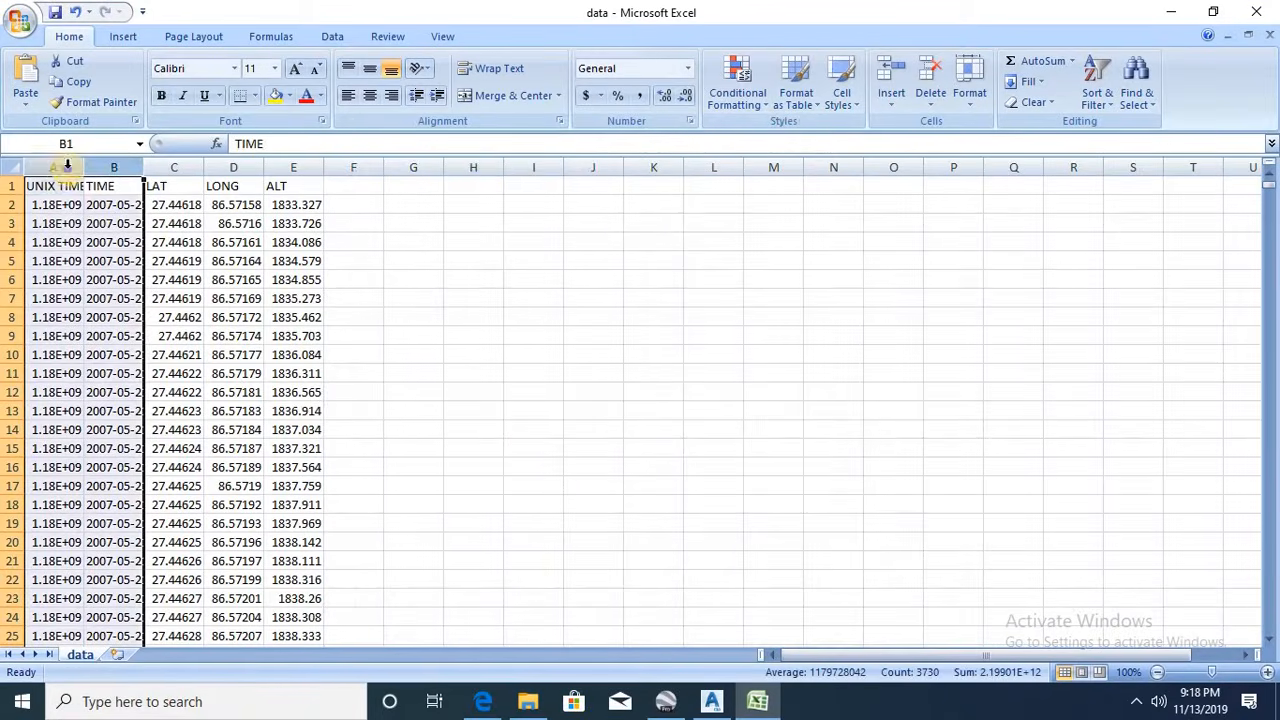
right_click(67, 166)
left_click(110, 283)
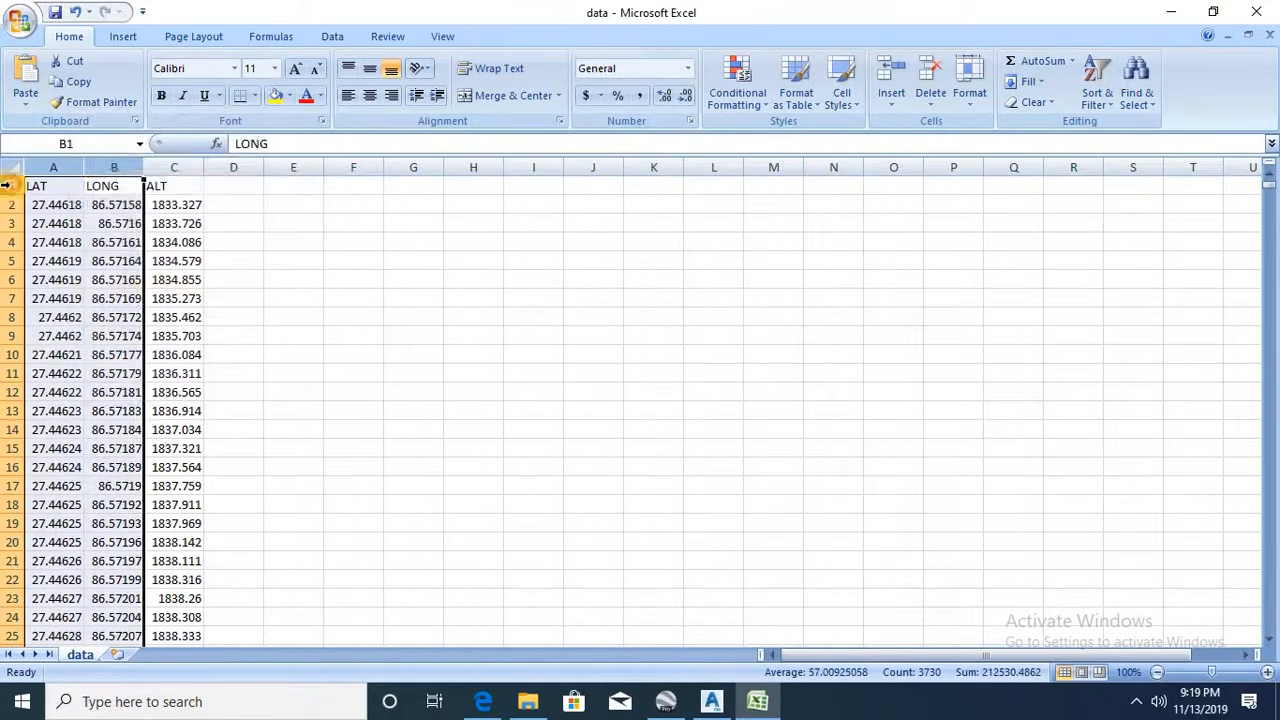
right_click(5, 185)
left_click(68, 296)
left_click(112, 222)
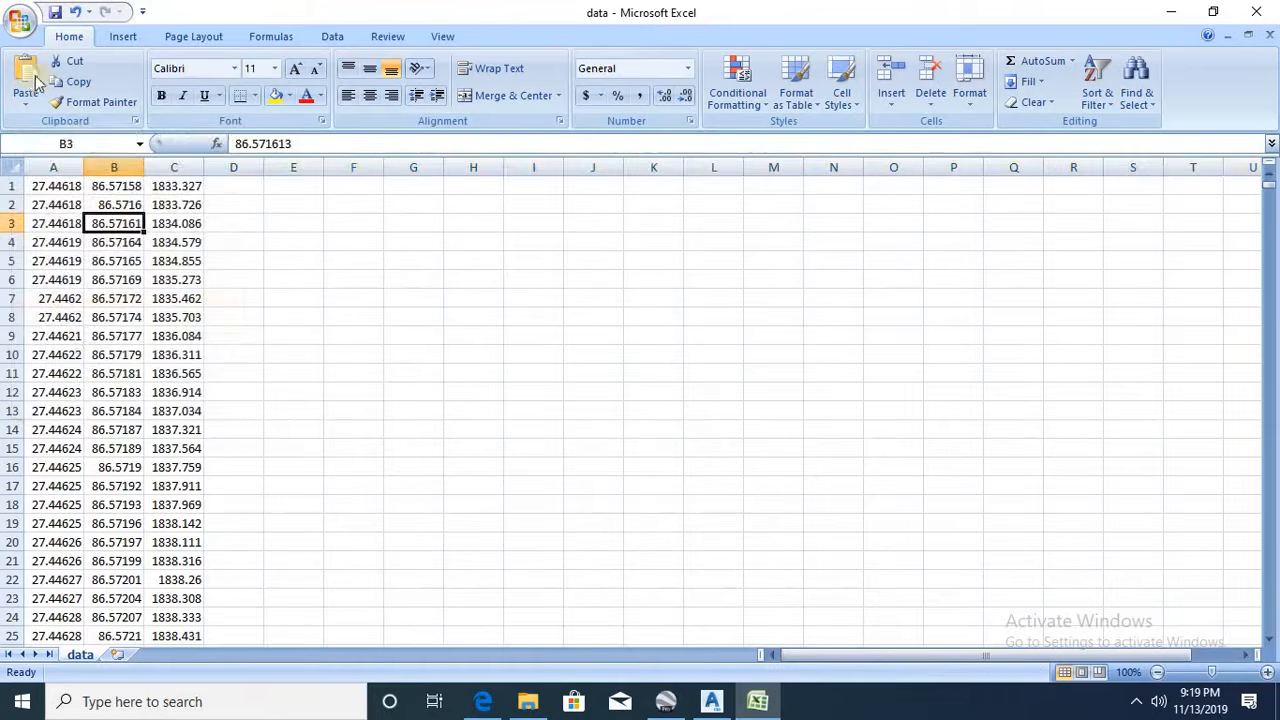
- Save the data workbook keeping the CSV format, and close Excel without saving again
left_click(19, 21)
left_click(60, 143)
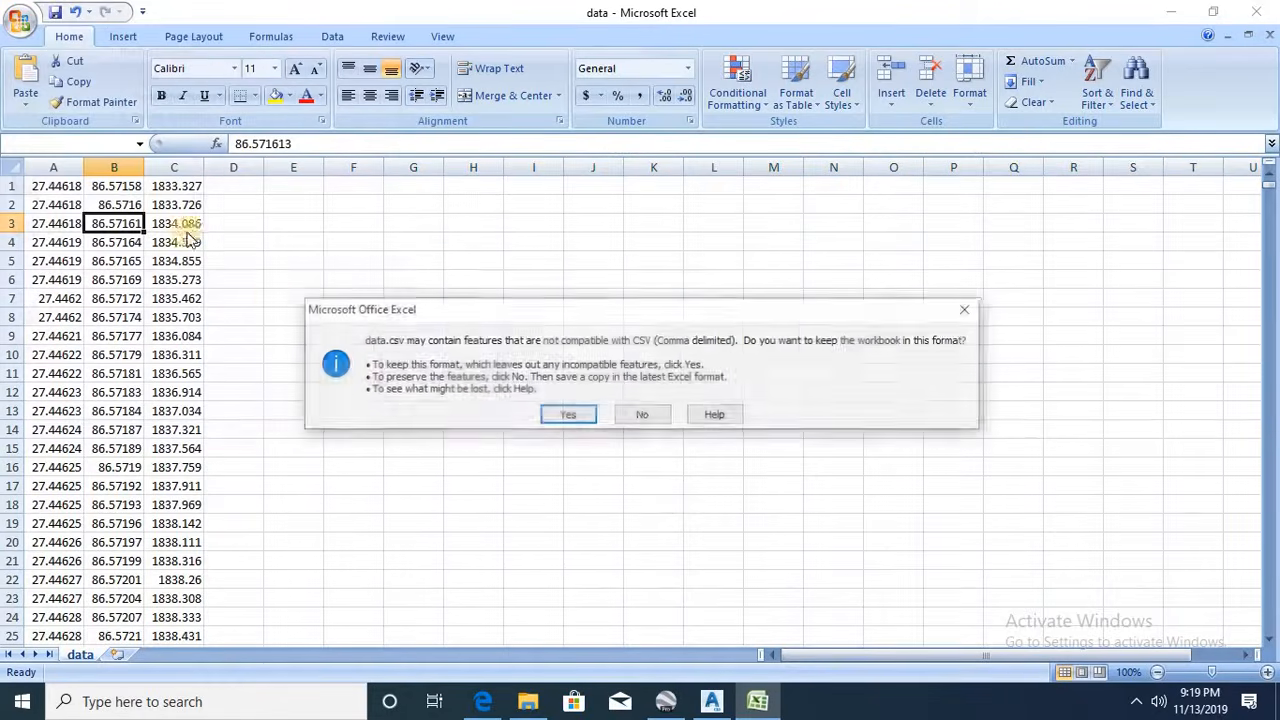
left_click(558, 414)
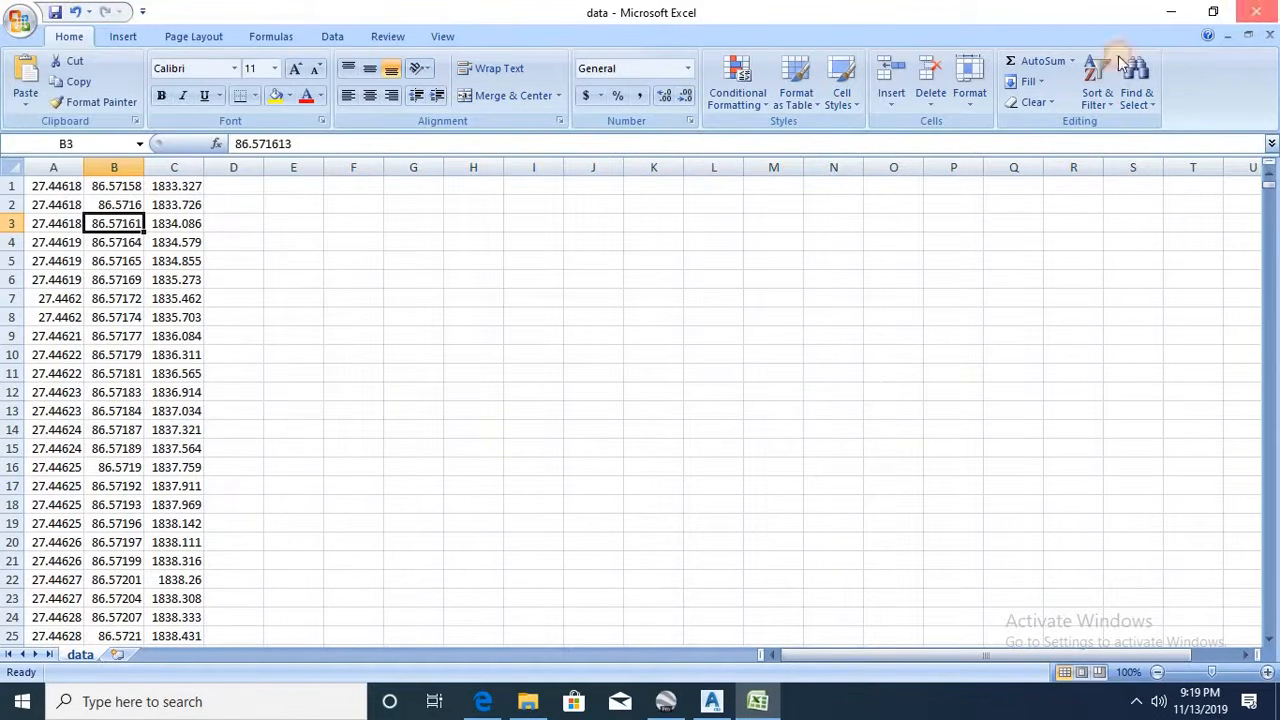
left_click(642, 398)
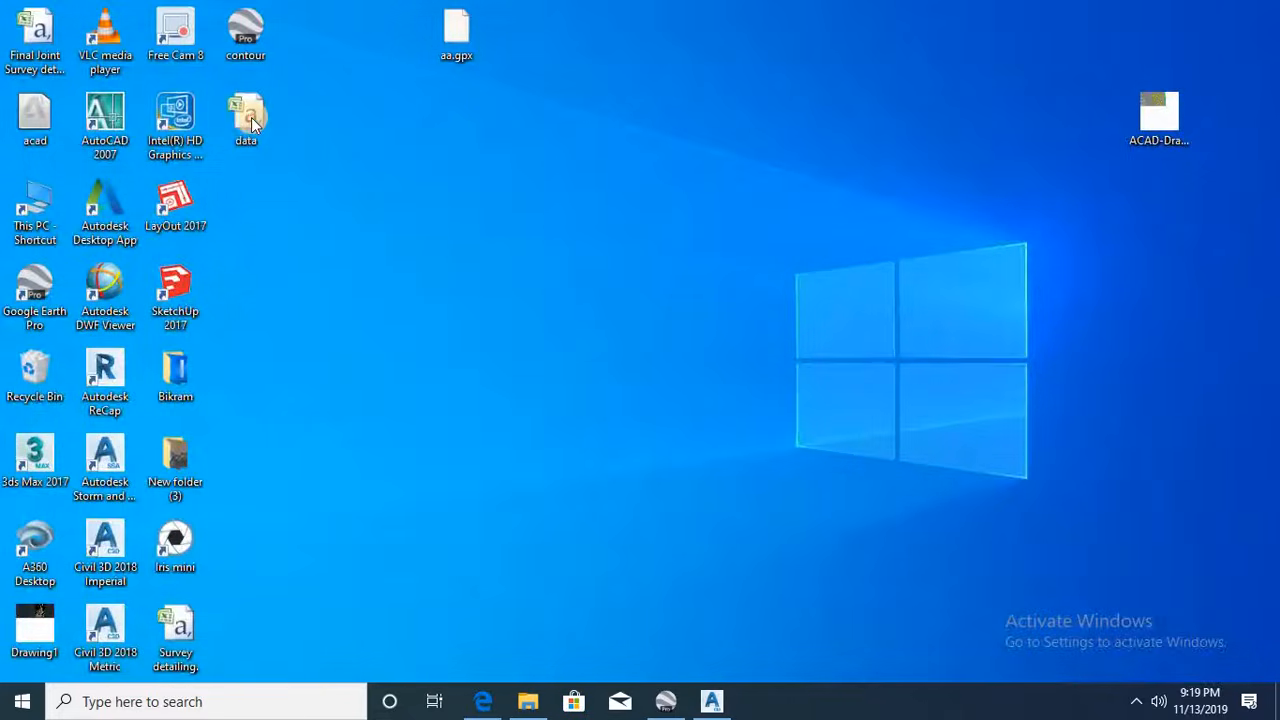
- Switch to Civil 3D and open the drawing settings of Drawing1
left_click(711, 701)
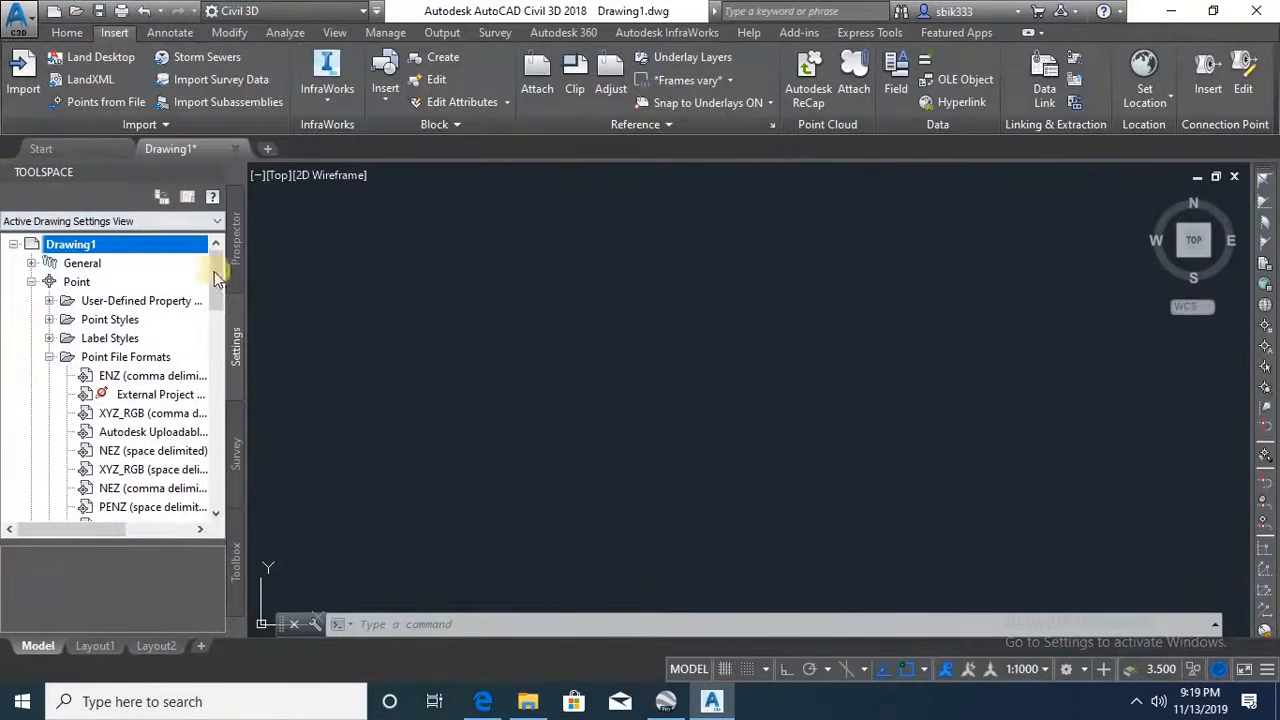
left_click(236, 240)
left_click(236, 335)
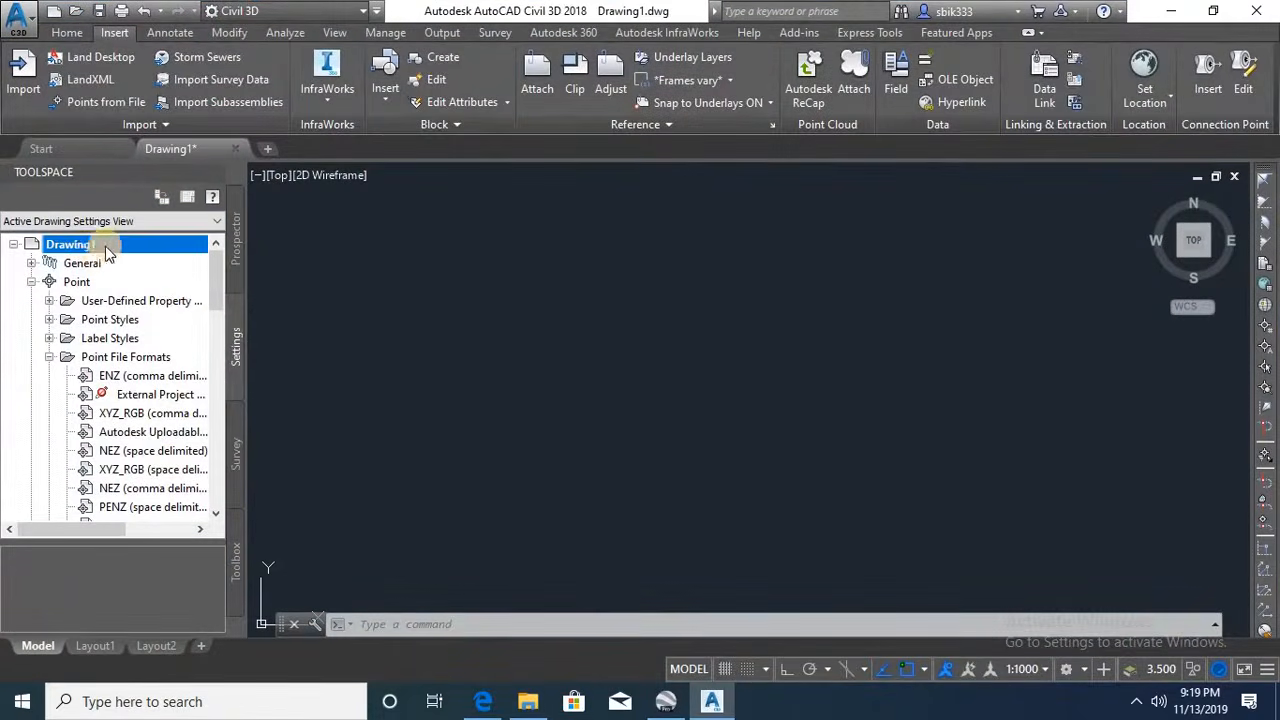
right_click(108, 252)
left_click(165, 251)
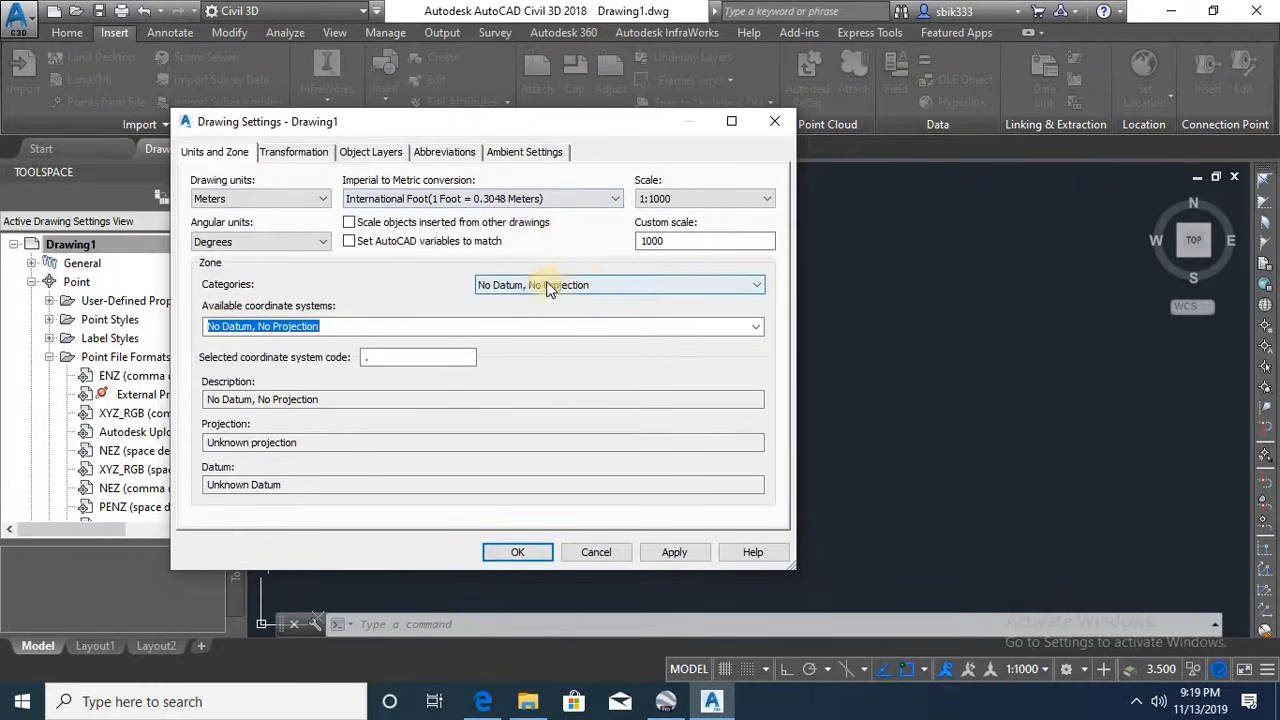
- Set the drawing zone to the UTM, WGS84 Datum category with the Zone 45 North, Meter coordinate system and apply it
left_click(590, 285)
left_click(558, 580)
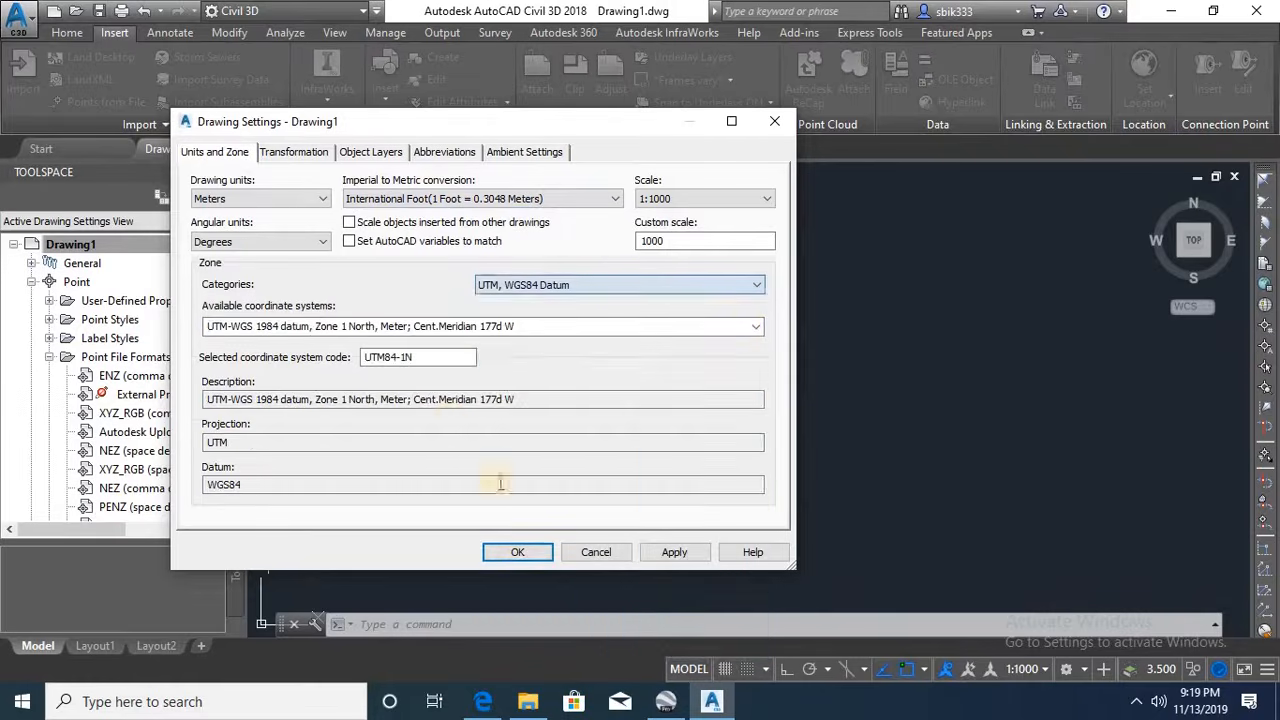
left_click(755, 328)
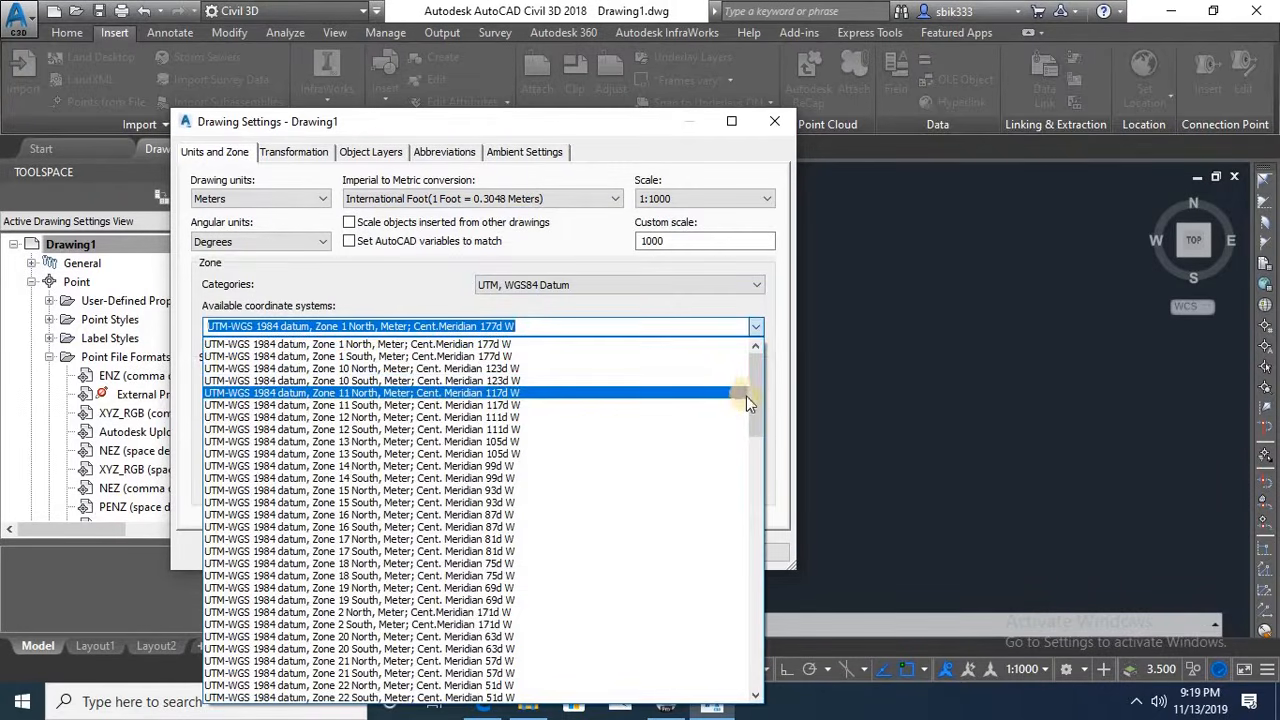
left_click(755, 455)
left_click_drag(755, 455, 749, 606)
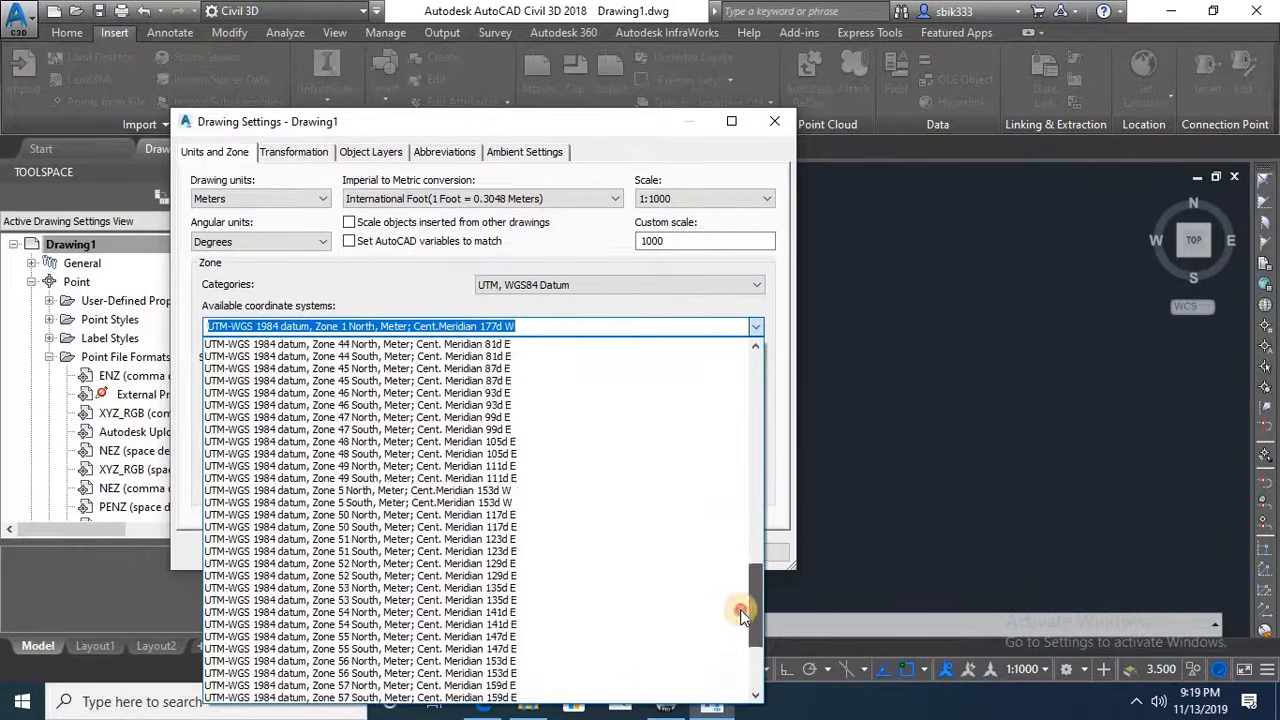
left_click(401, 405)
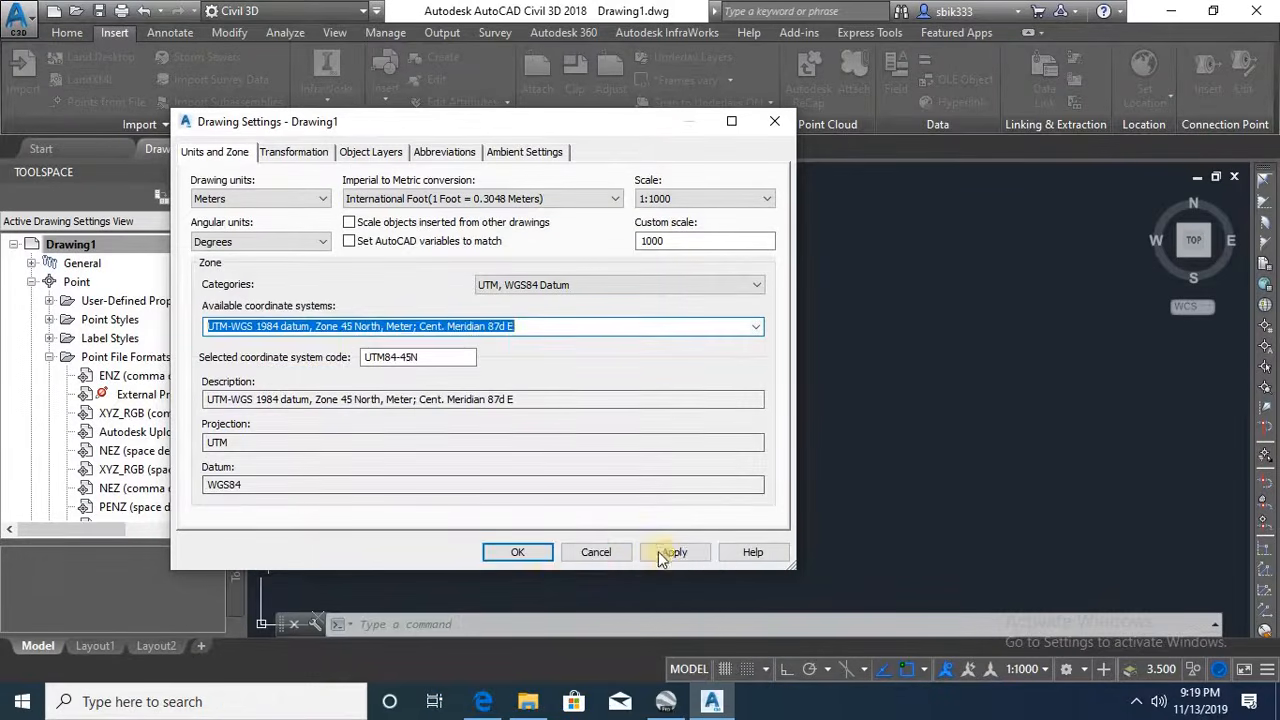
left_click(665, 553)
left_click(521, 552)
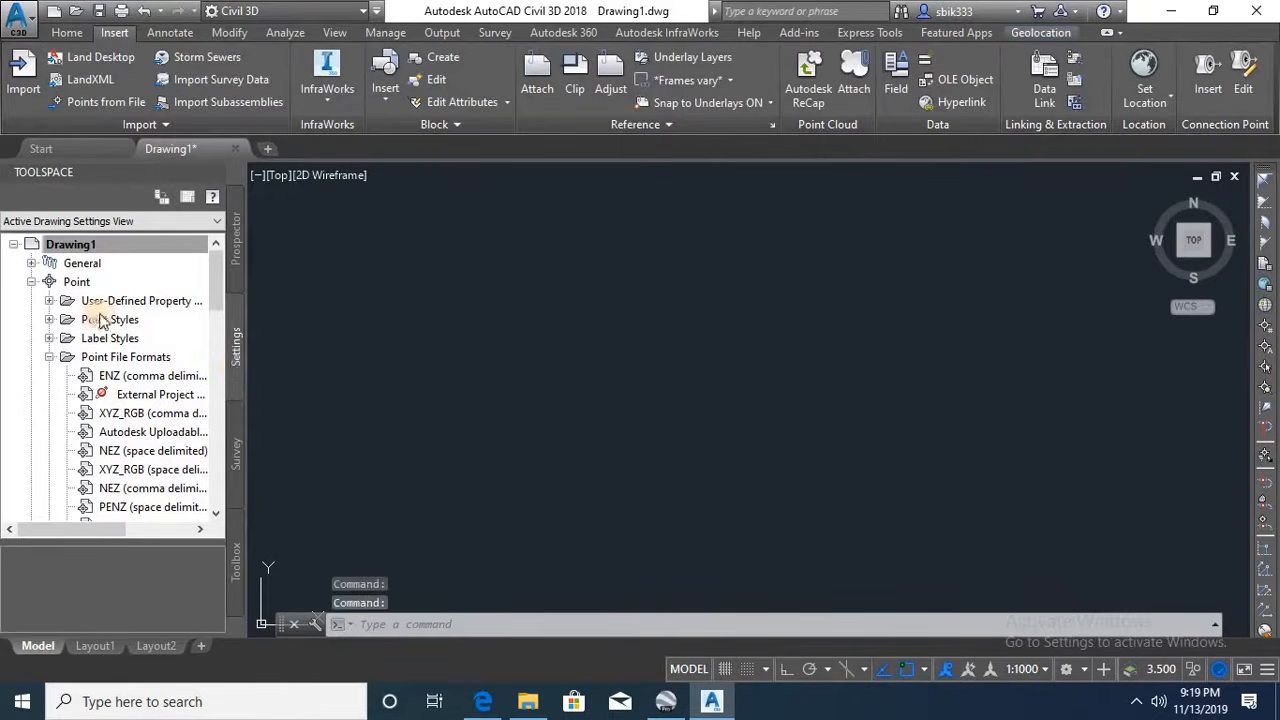
- Start a new point file format of the User Point File type in the drawing's point settings
left_click(31, 282)
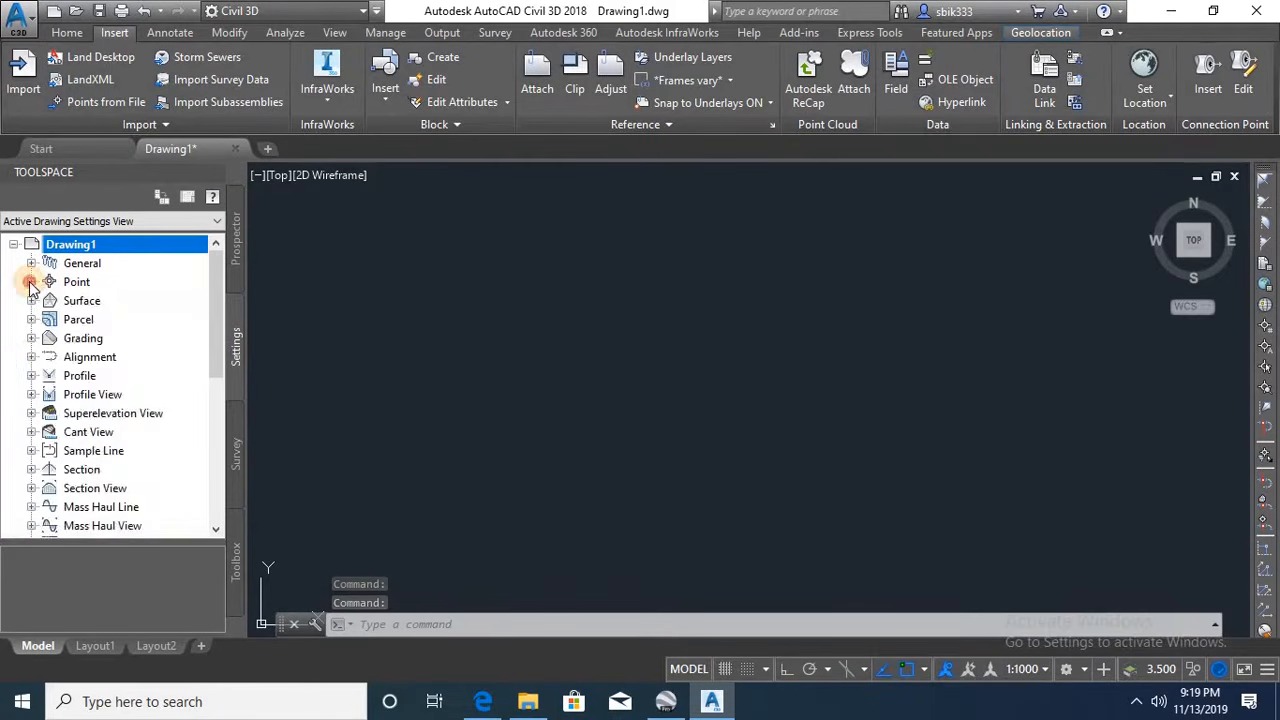
left_click(31, 282)
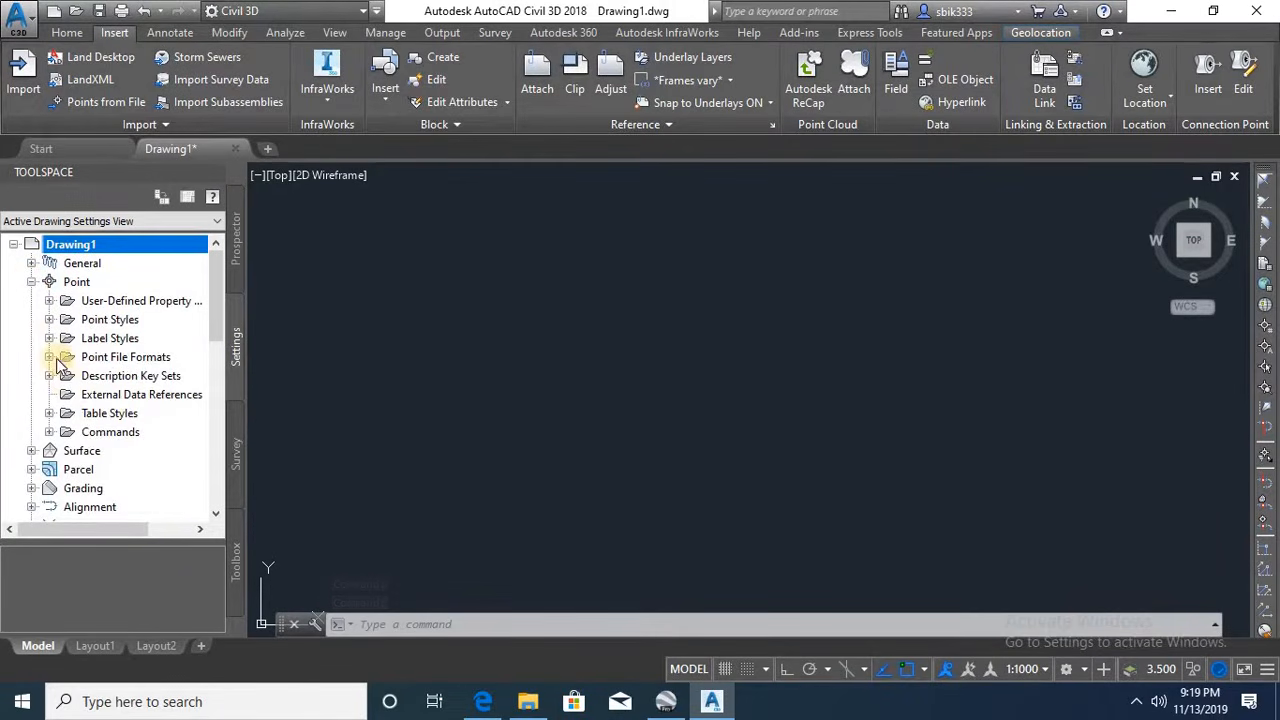
left_click(49, 357)
scroll(112, 308, "up", 1)
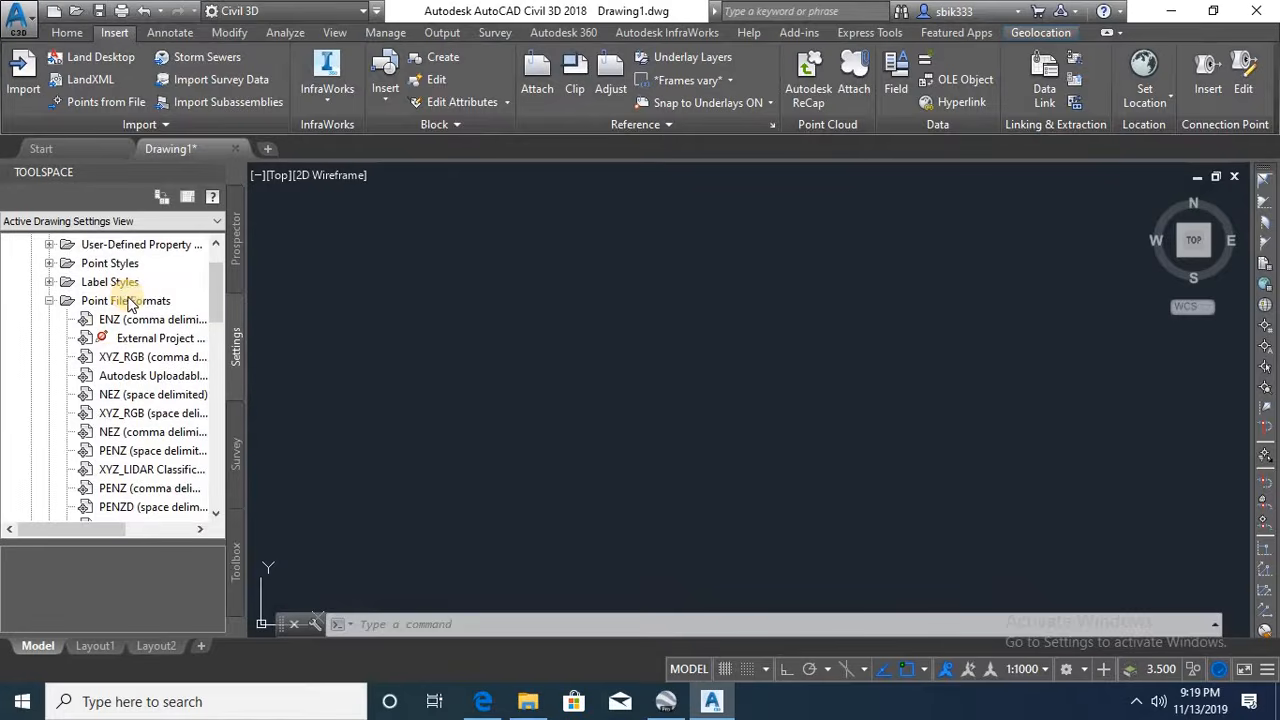
right_click(140, 300)
left_click(165, 309)
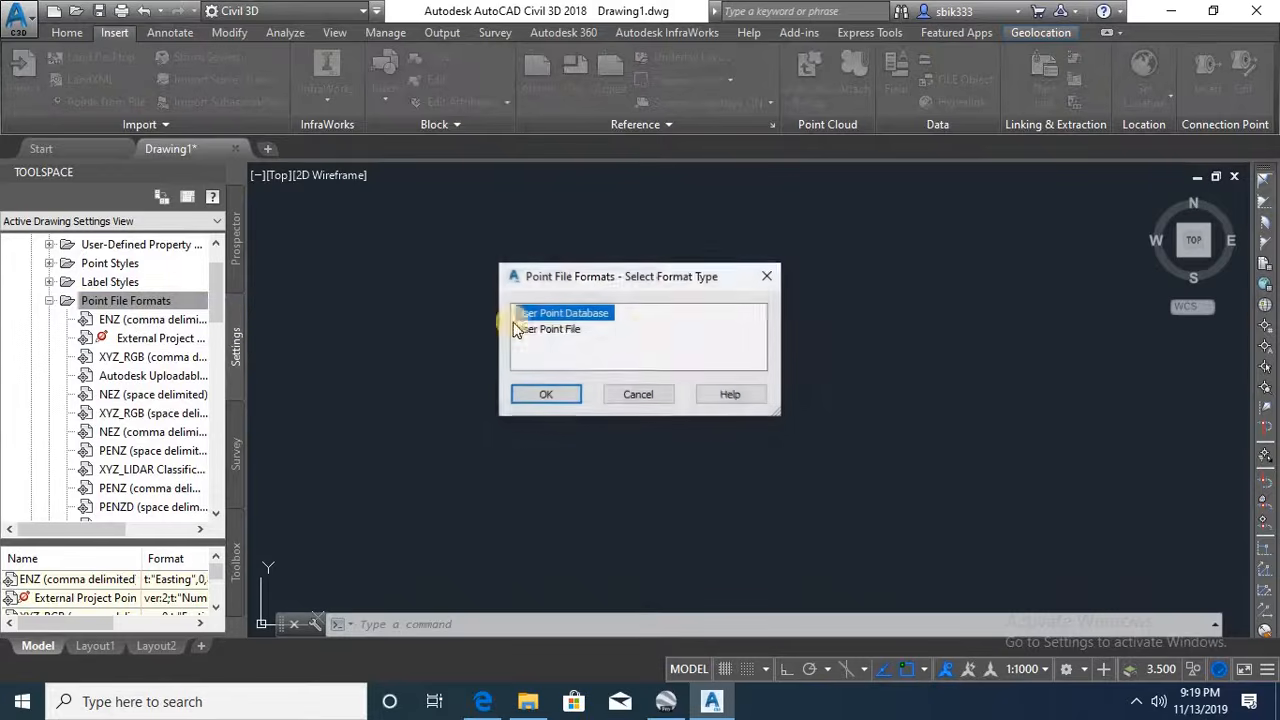
left_click(565, 329)
left_click(546, 394)
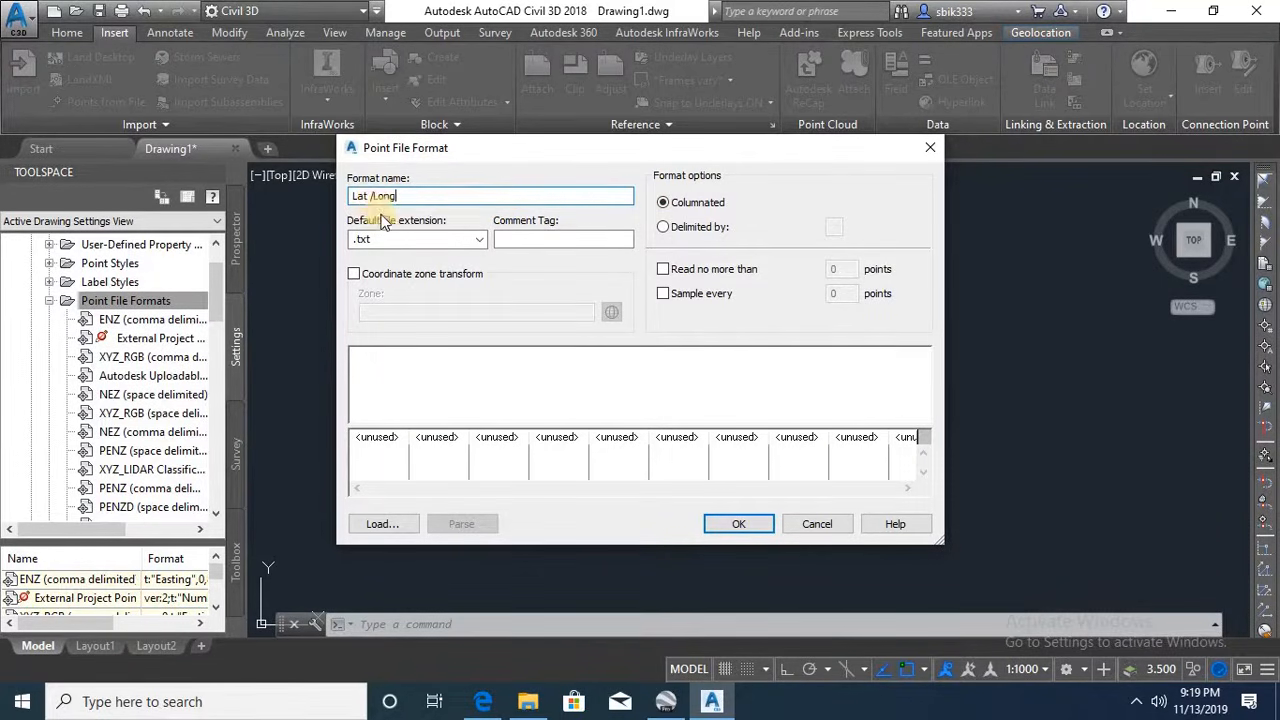
- Name the point file format "Lat / Long", with the .csv default extension and comma-delimited values
left_click(396, 240)
left_click(378, 197)
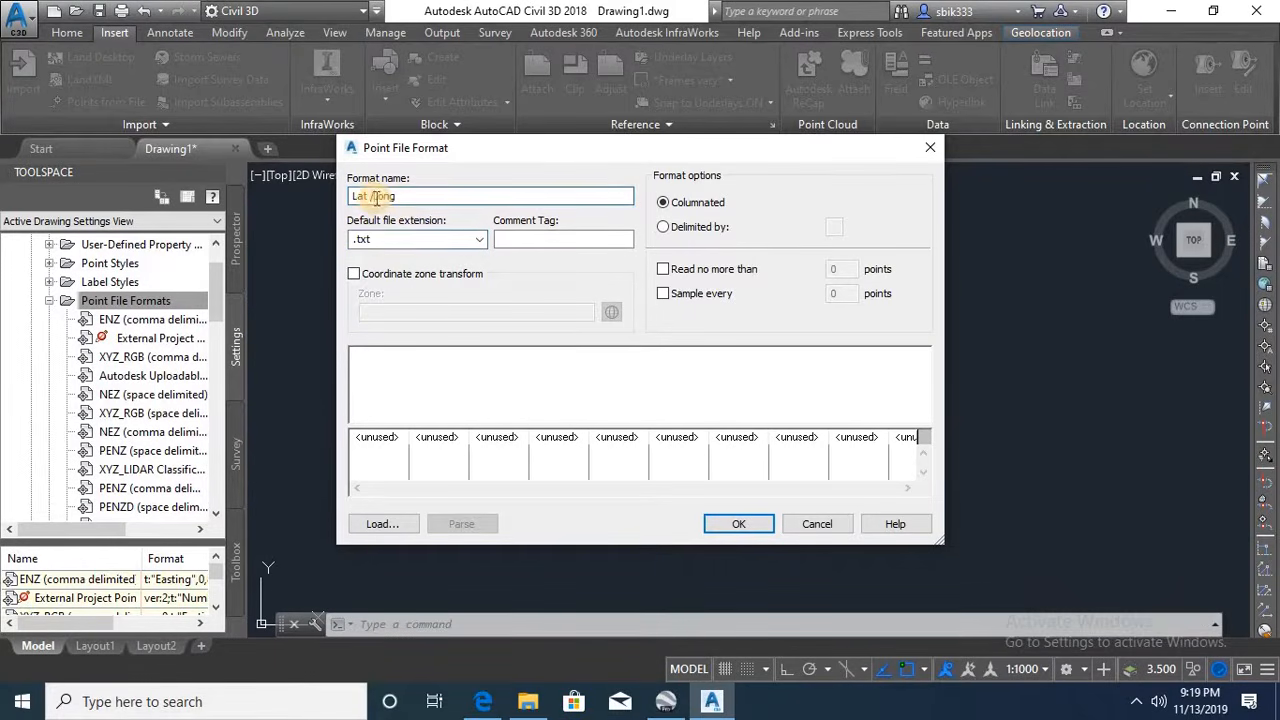
left_click(470, 241)
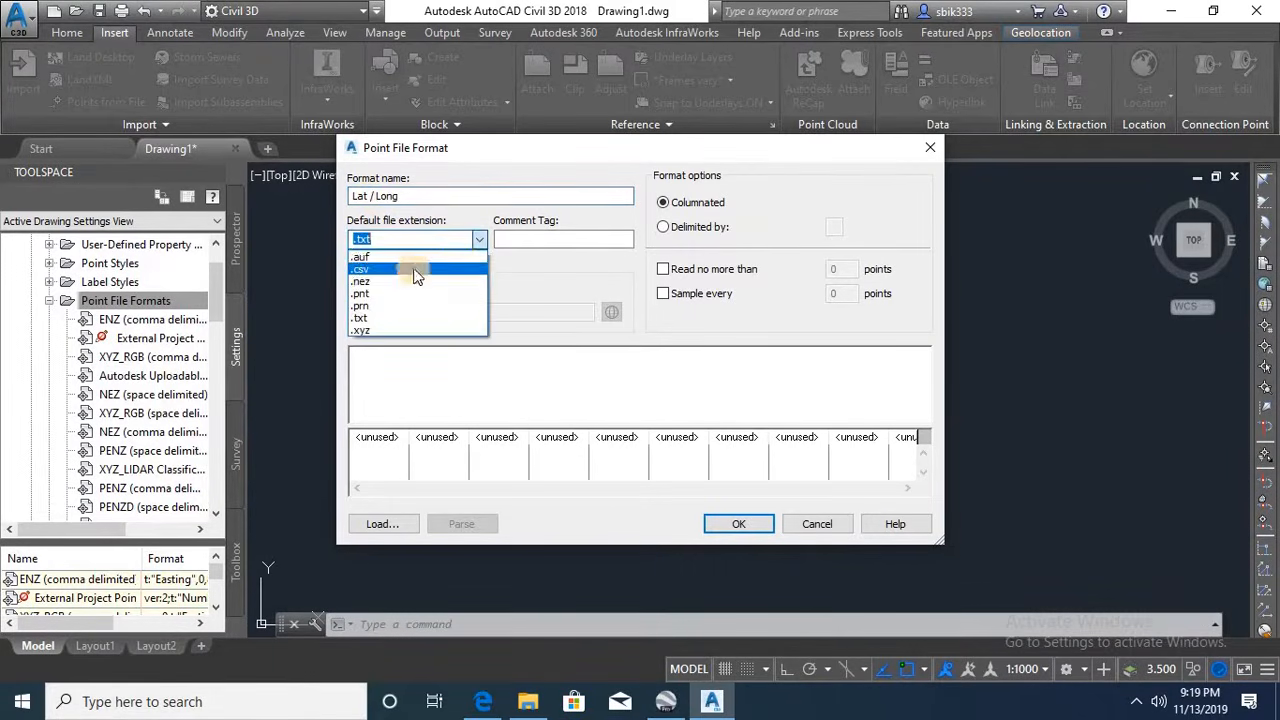
left_click(418, 270)
left_click(668, 227)
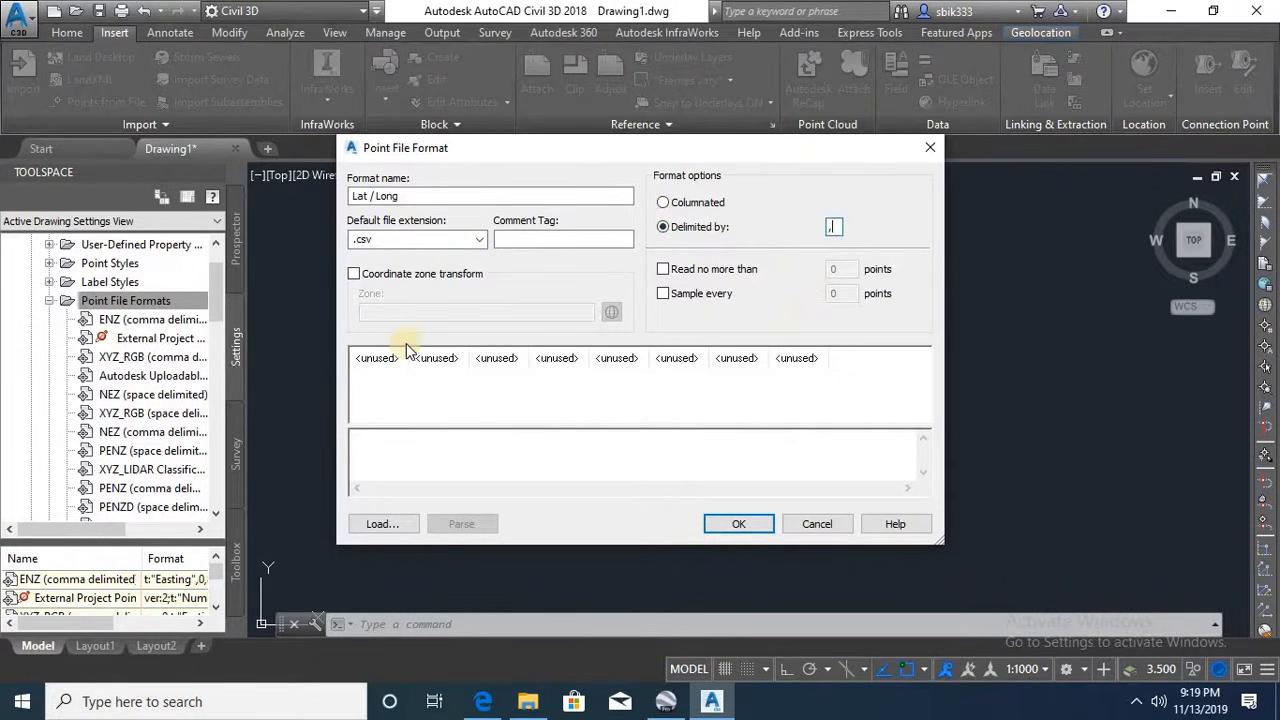
- Define the format's first column as DECDEG Latitude with invalid indicator 0.9999 and edit its precision
left_click(376, 358)
left_click(740, 323)
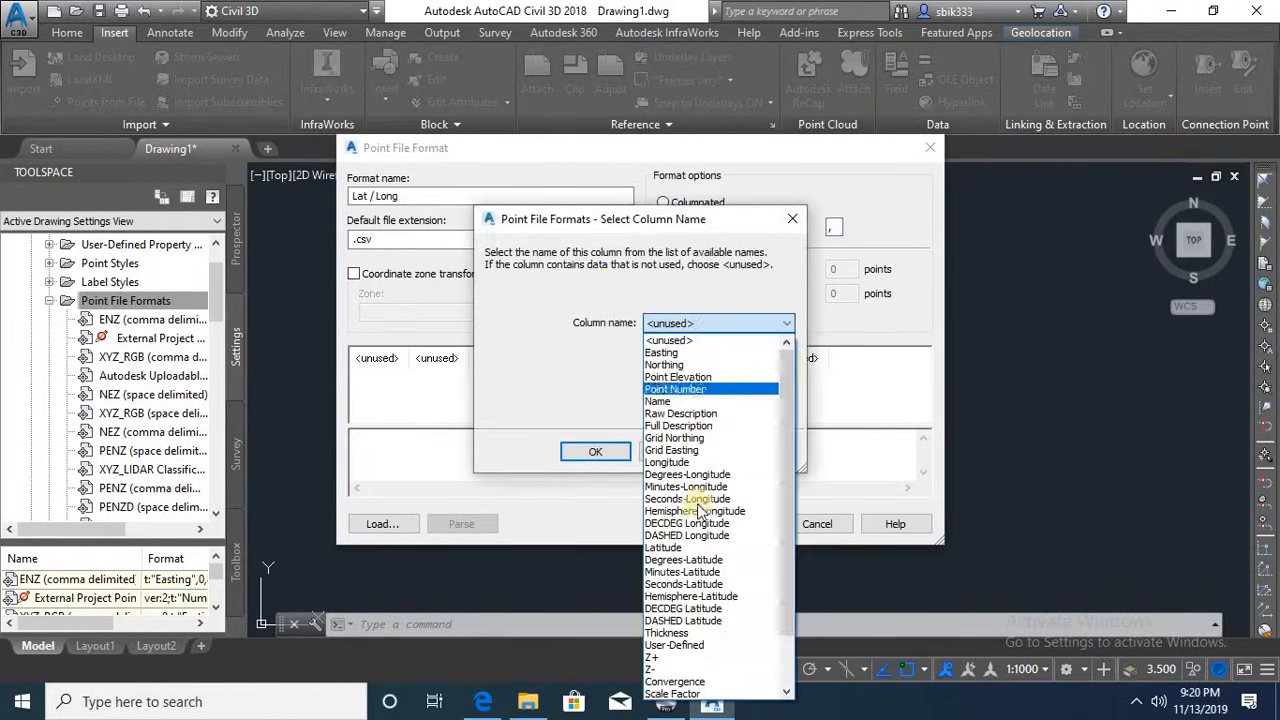
left_click(688, 608)
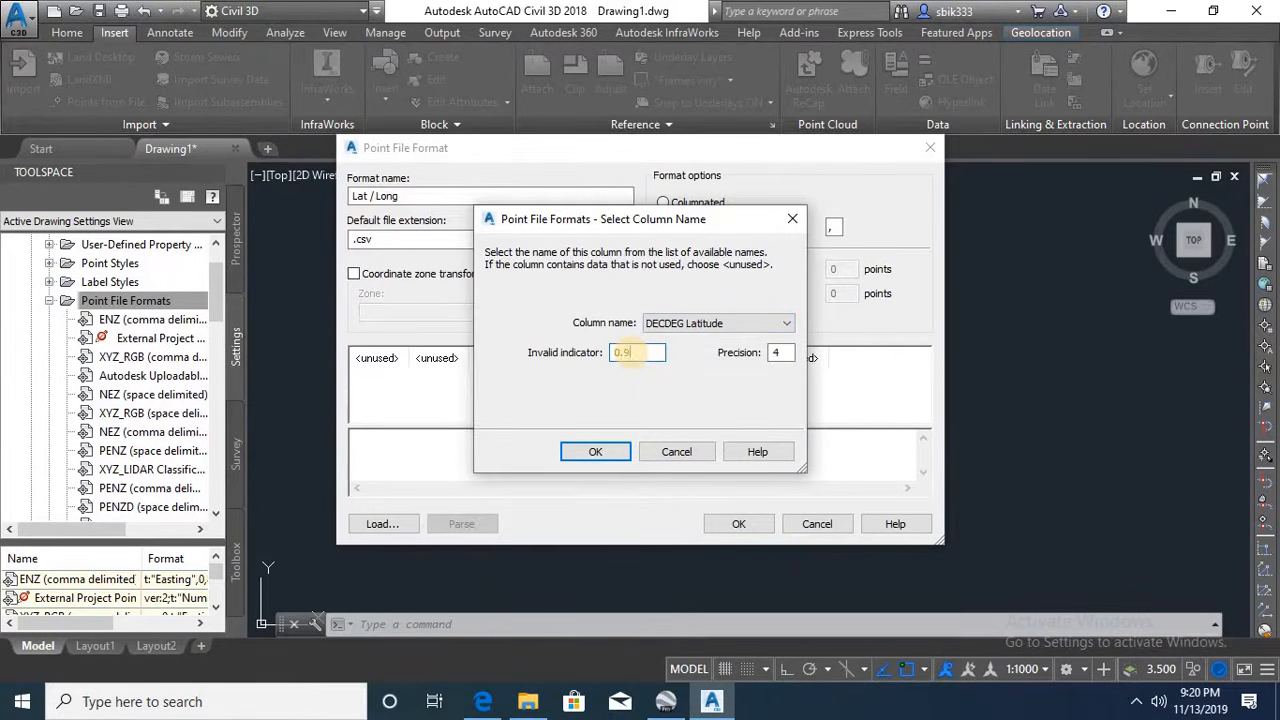
left_click_drag(633, 355, 593, 362)
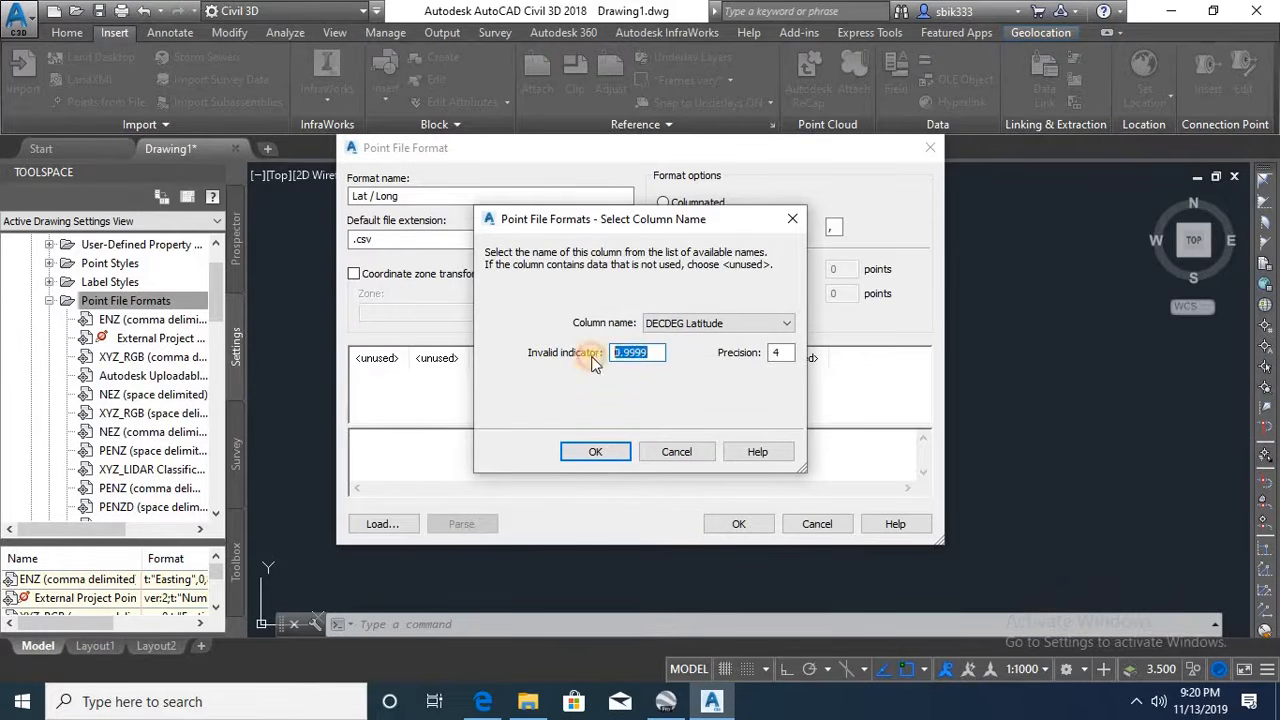
right_click(659, 369)
left_click(750, 416)
left_click(772, 354)
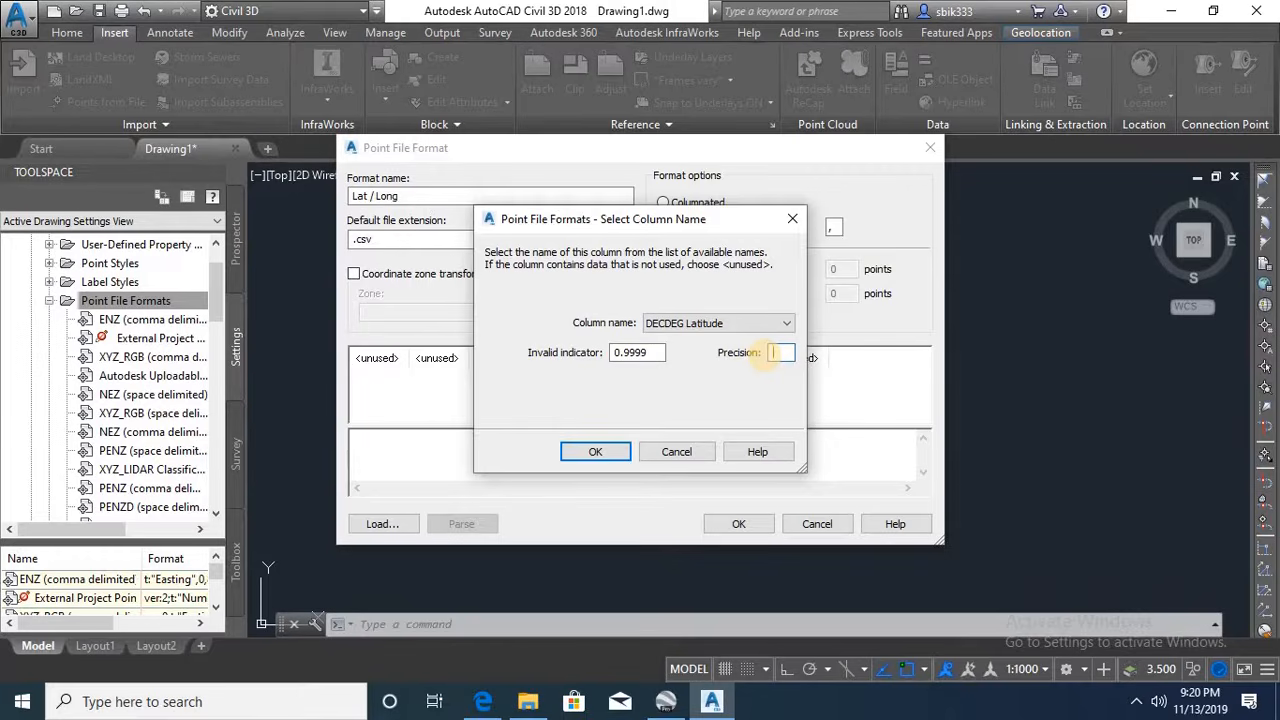
left_click(620, 452)
- Define the format's second column as DECDEG Longitude with invalid indicator 0.9999
left_click(432, 362)
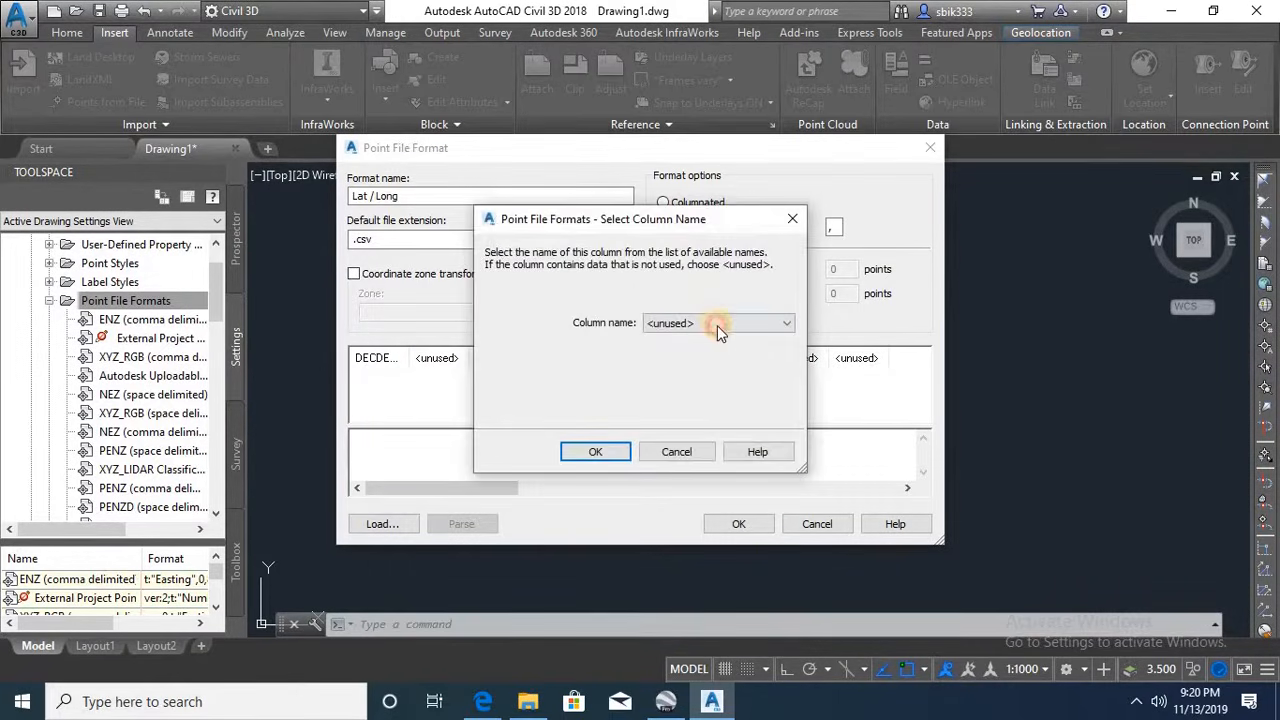
left_click(714, 323)
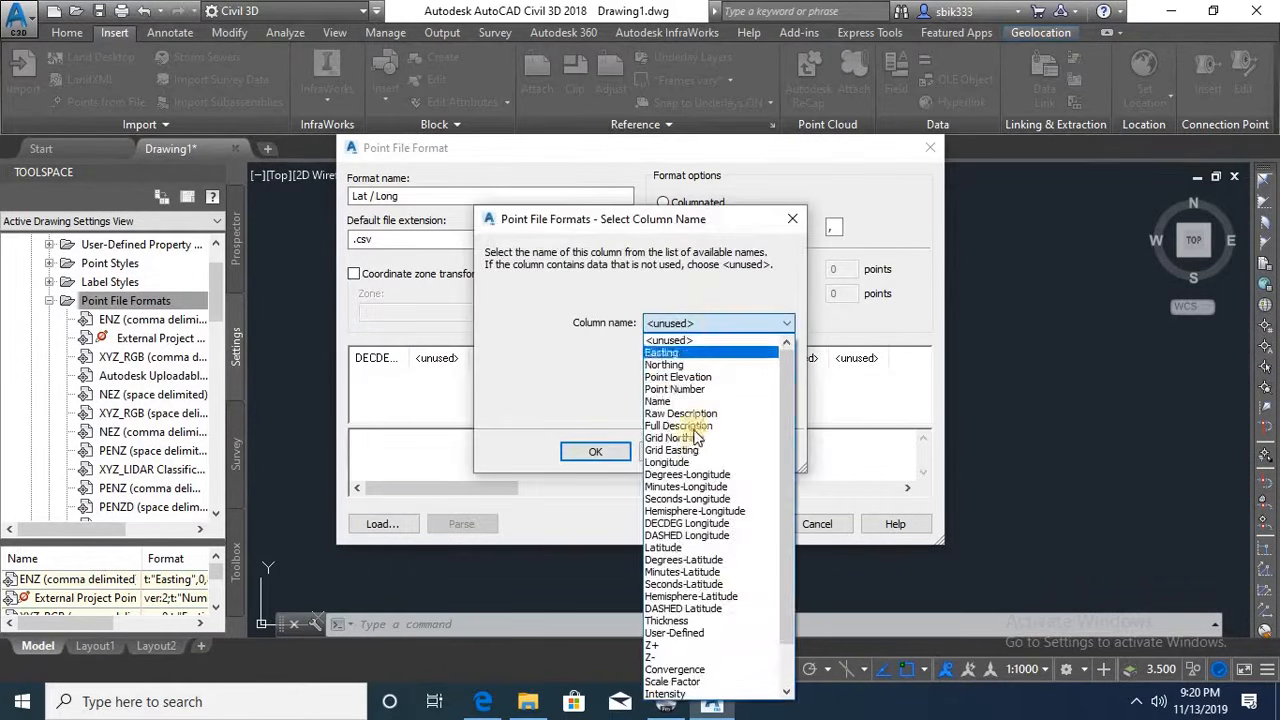
left_click(688, 523)
right_click(636, 352)
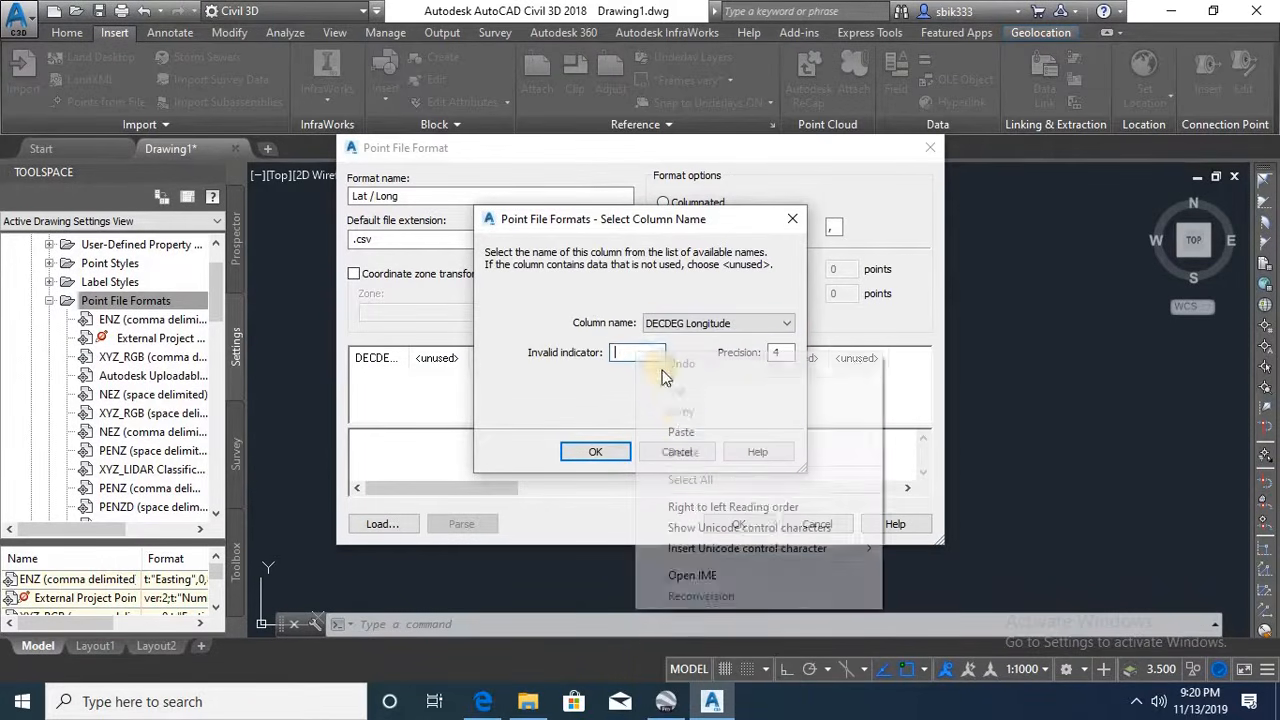
left_click(680, 431)
left_click(620, 455)
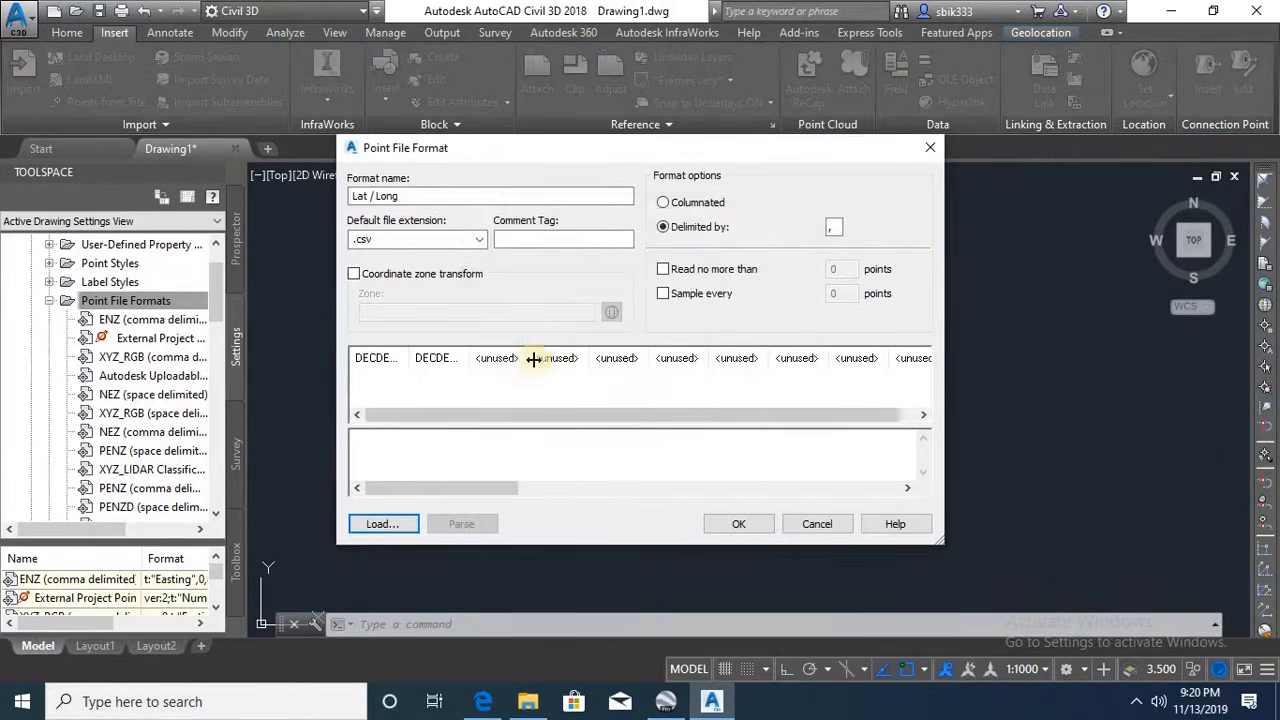
- Define the format's third column as Point Elevation with invalid indicator 0.9999
left_click(522, 357)
left_click(737, 323)
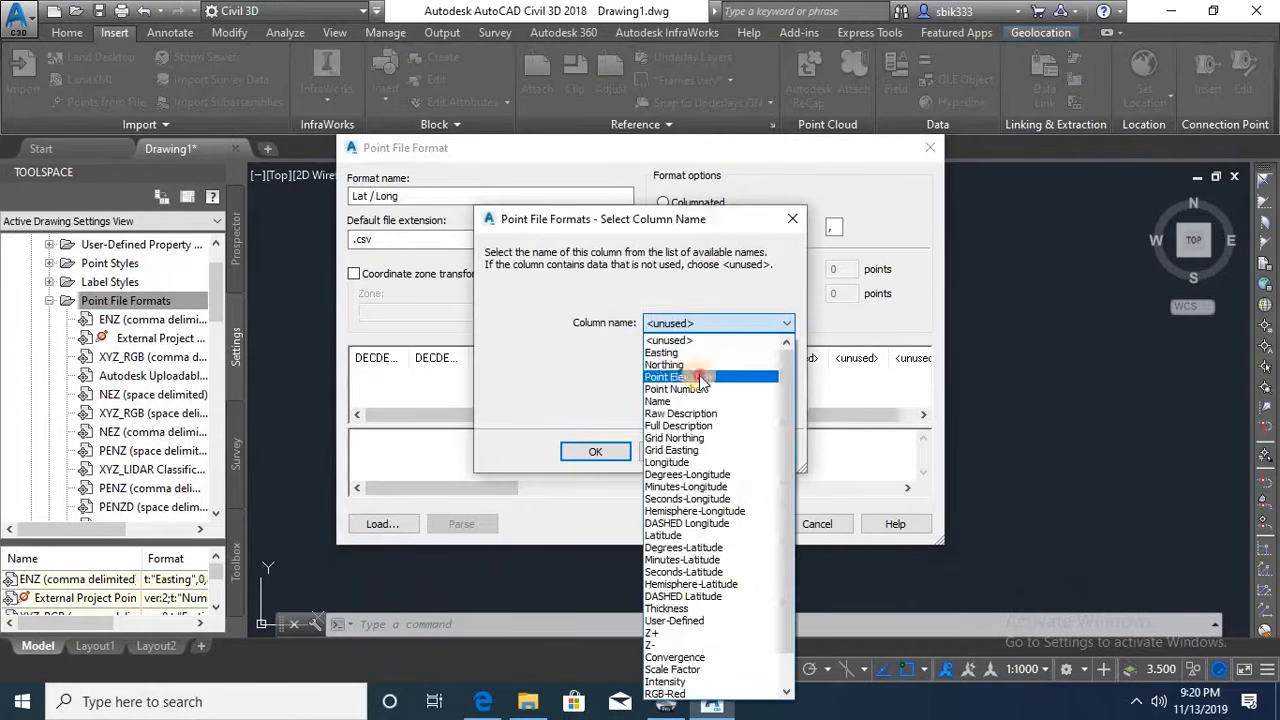
left_click(666, 377)
right_click(660, 352)
left_click(700, 428)
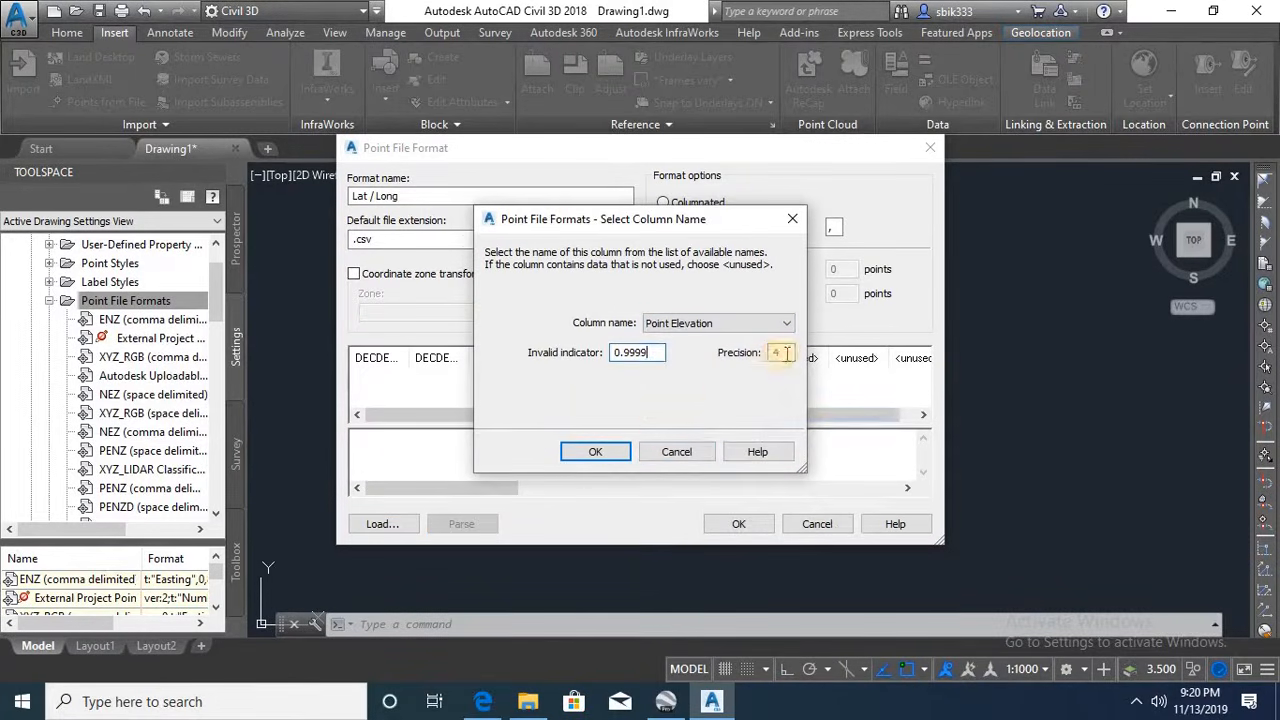
left_click(595, 451)
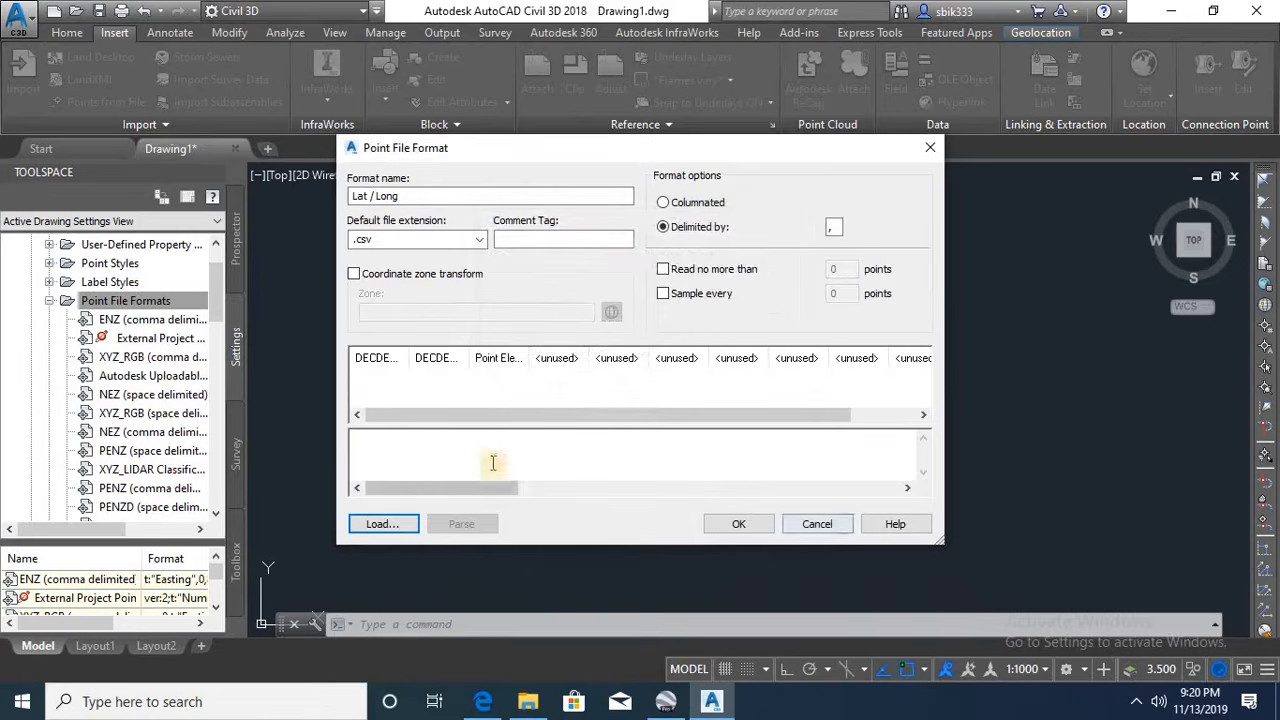
- Load the data CSV file from the Desktop into the format, parse it, and accept the point file format
left_click(411, 525)
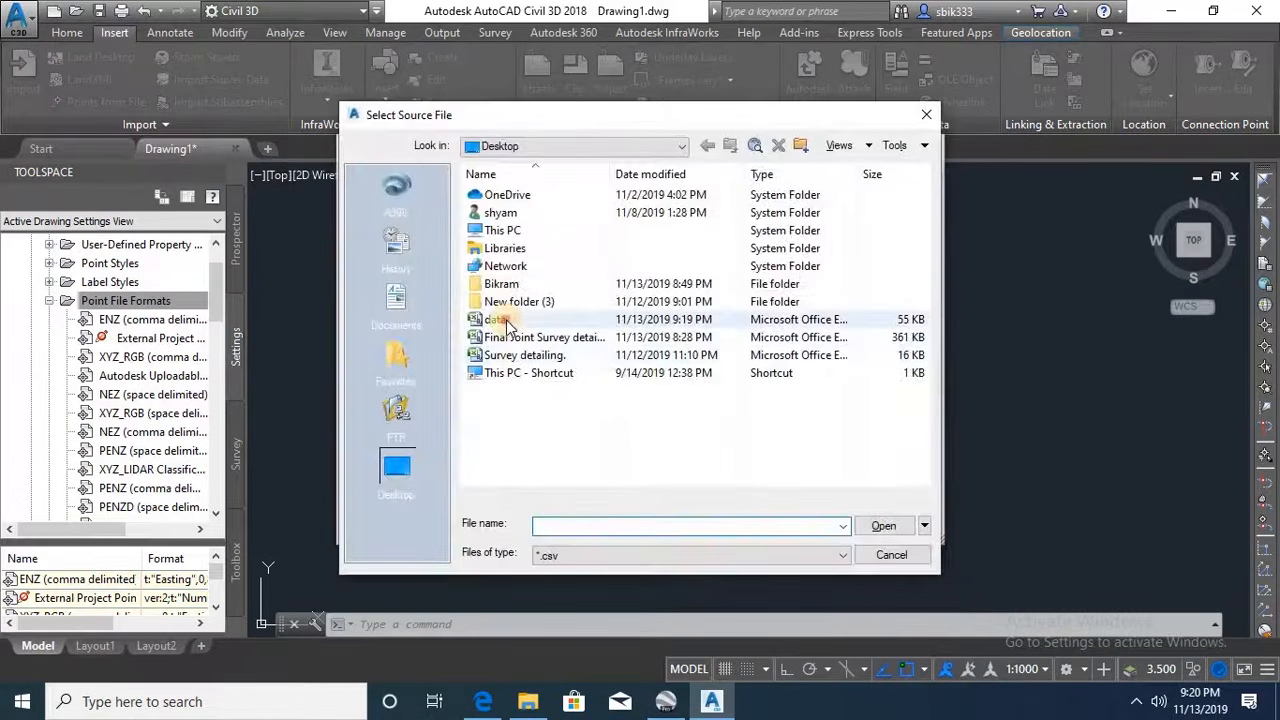
left_click(489, 321)
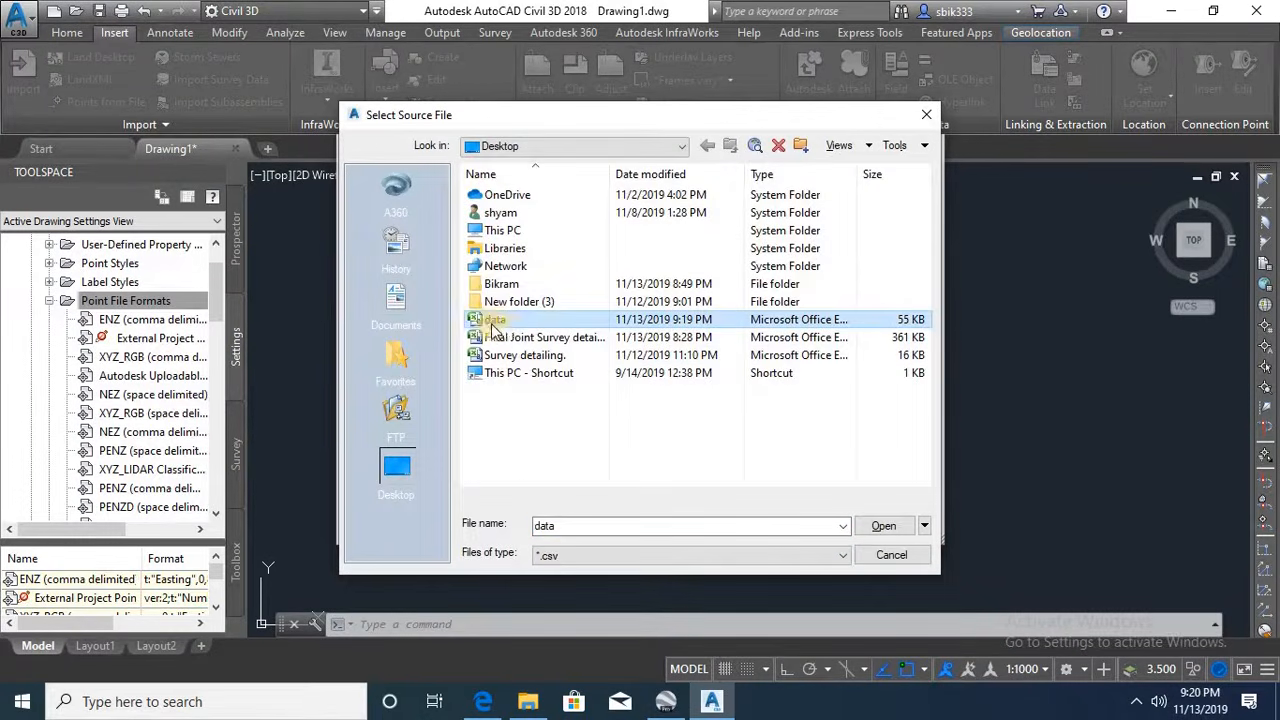
left_click(883, 525)
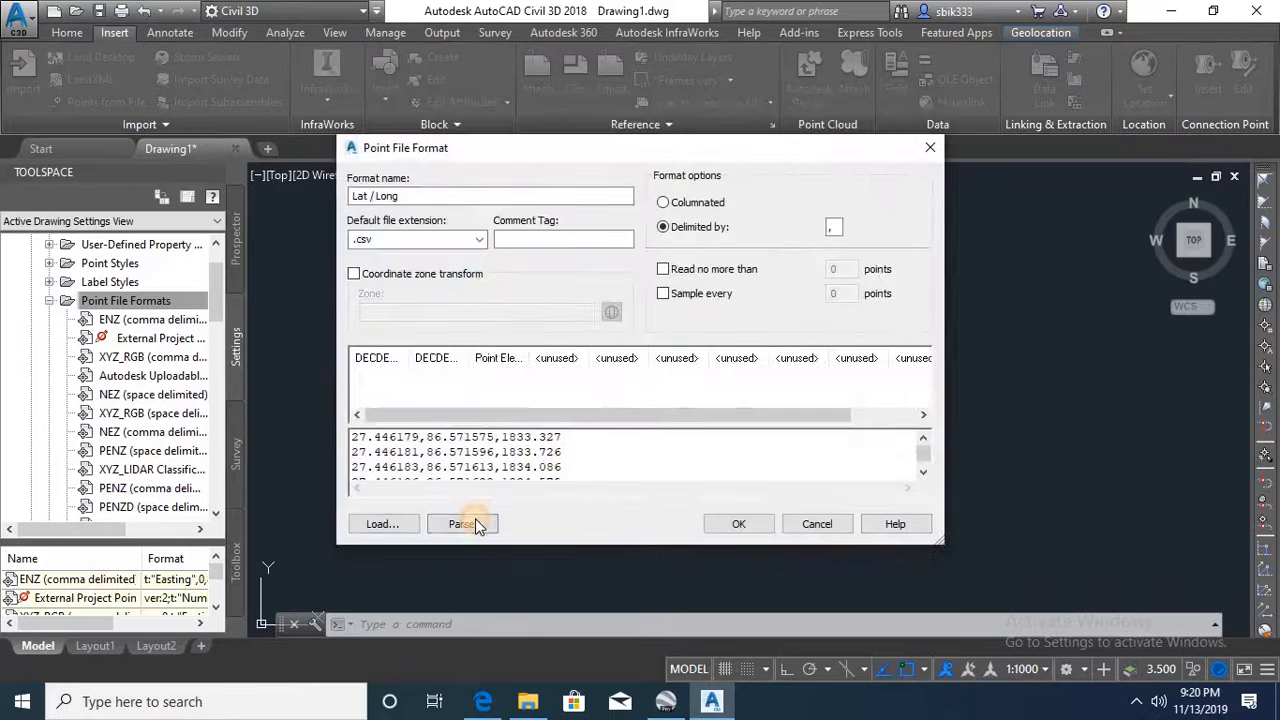
left_click(475, 518)
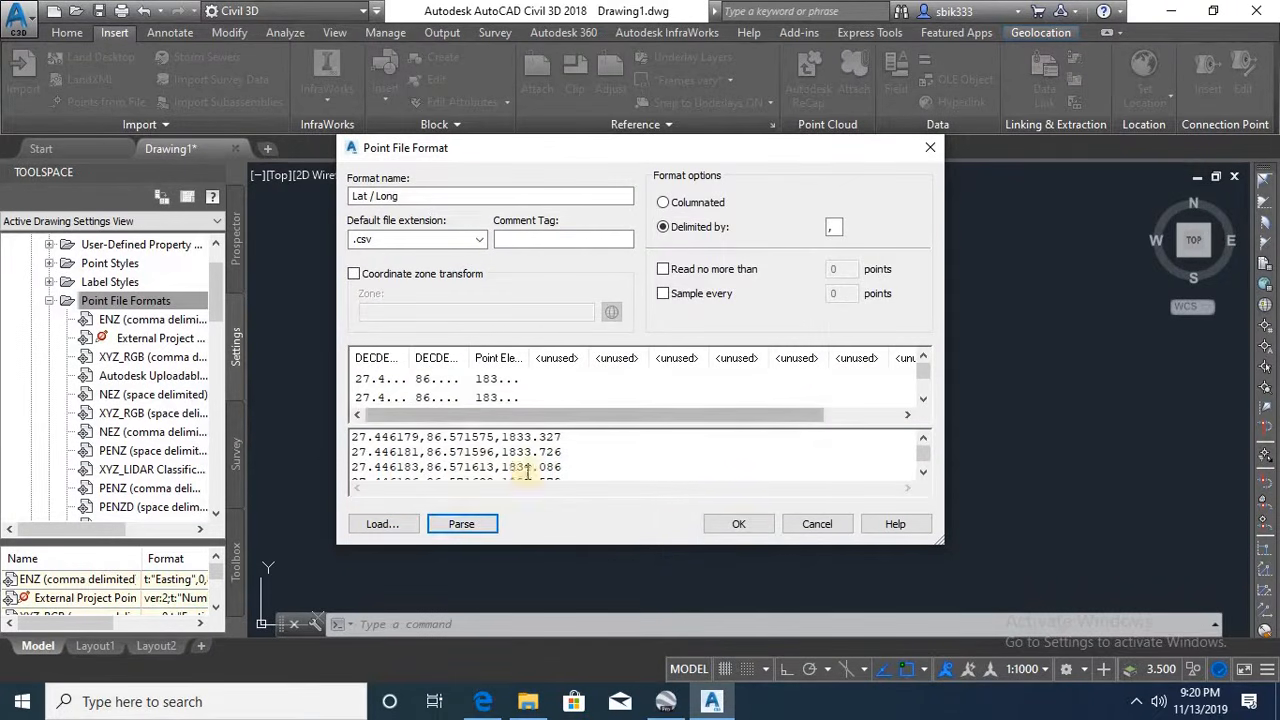
left_click(738, 525)
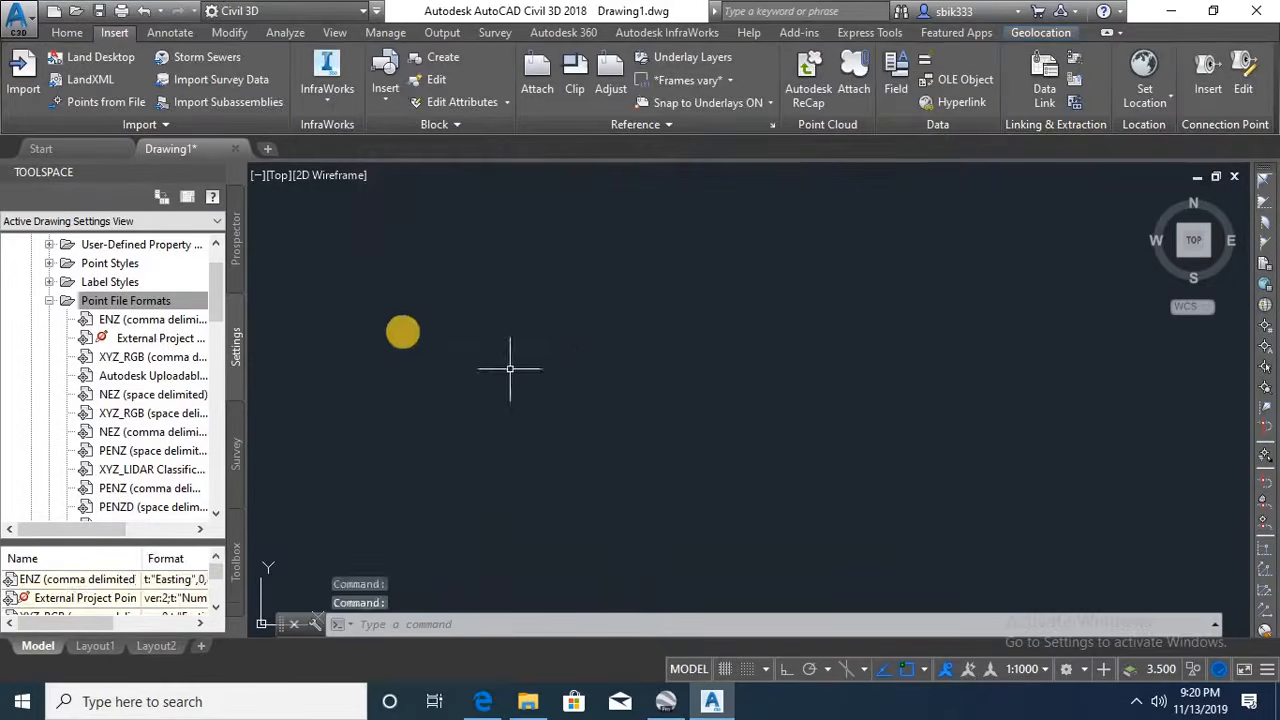
- Import the points from the Desktop data CSV file using the Lat / Long point file format
left_click(67, 33)
left_click(115, 33)
left_click(100, 104)
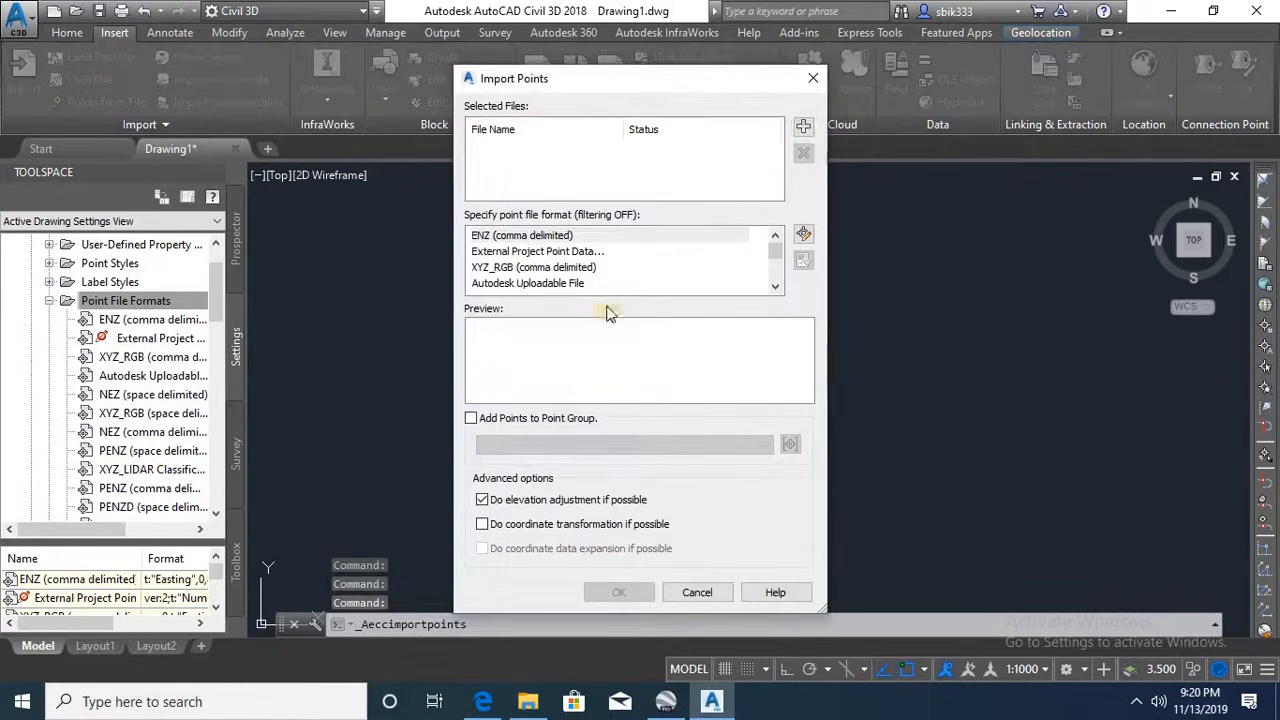
left_click(802, 124)
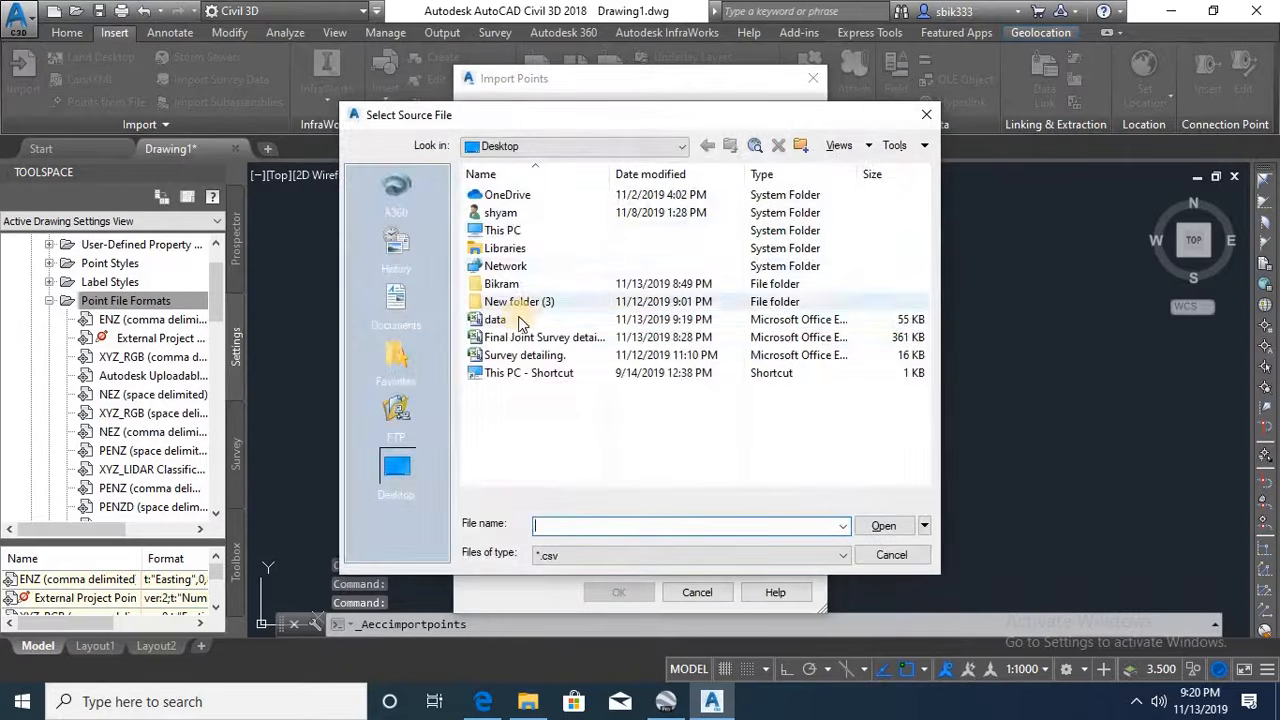
left_click(517, 320)
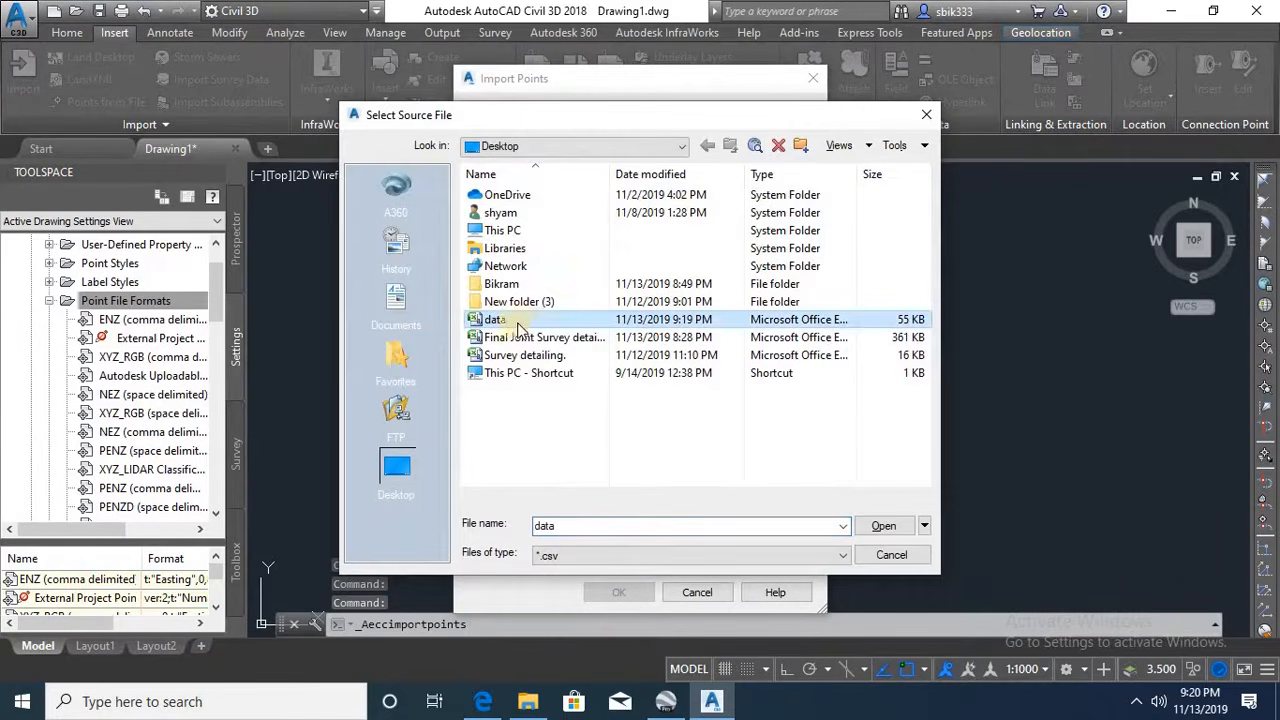
left_click(883, 525)
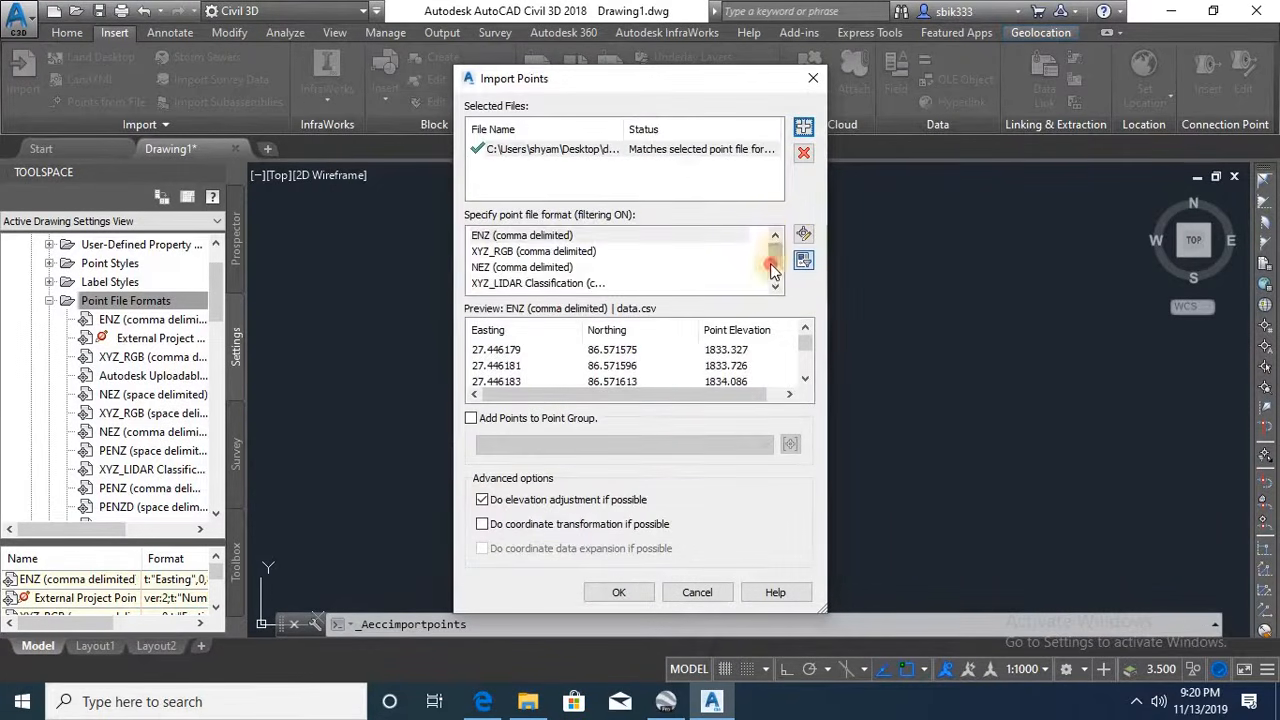
left_click_drag(772, 268, 566, 292)
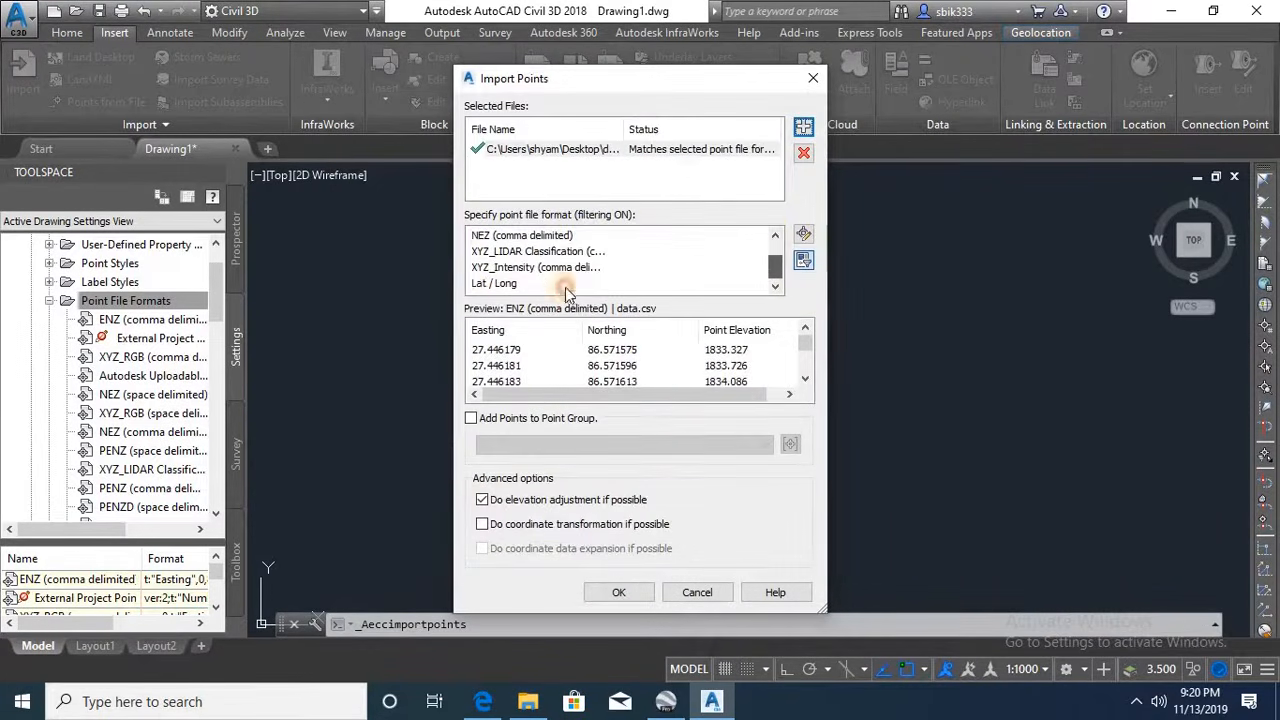
left_click(486, 285)
left_click(620, 592)
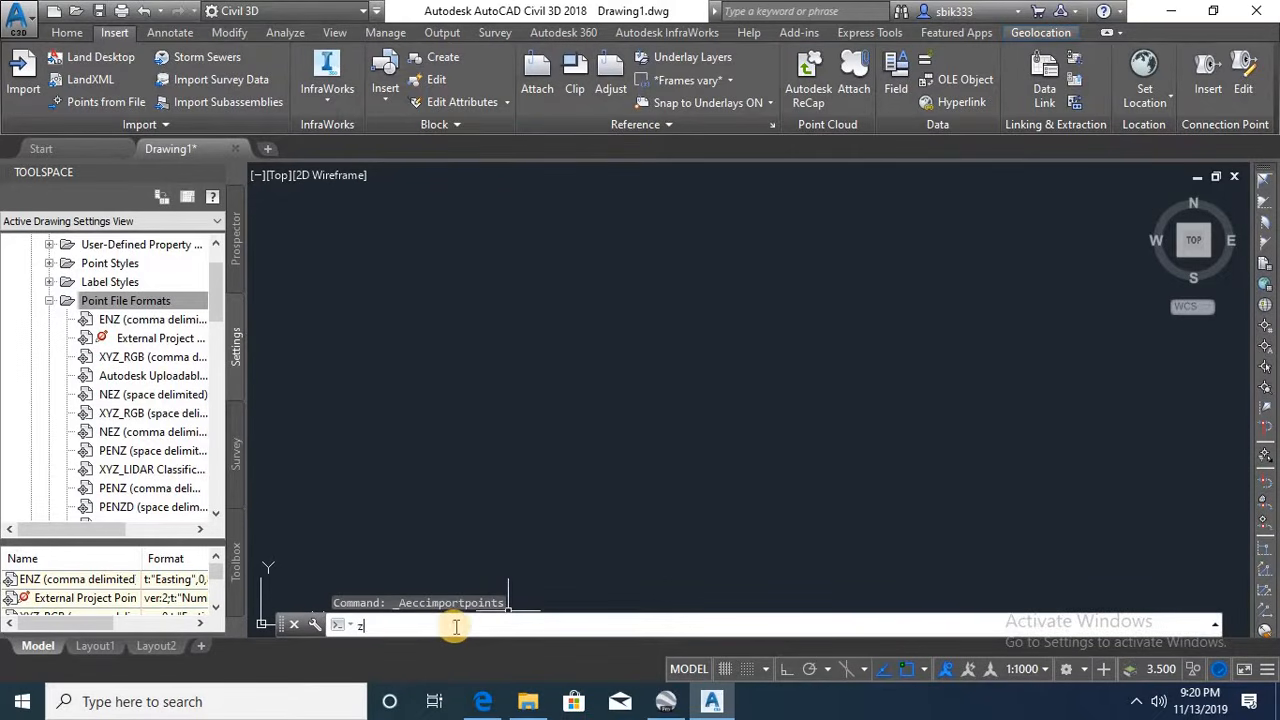
- Create a TIN surface named contour with the Contours 2m and 10m (Background) style
type("z")
key("Return")
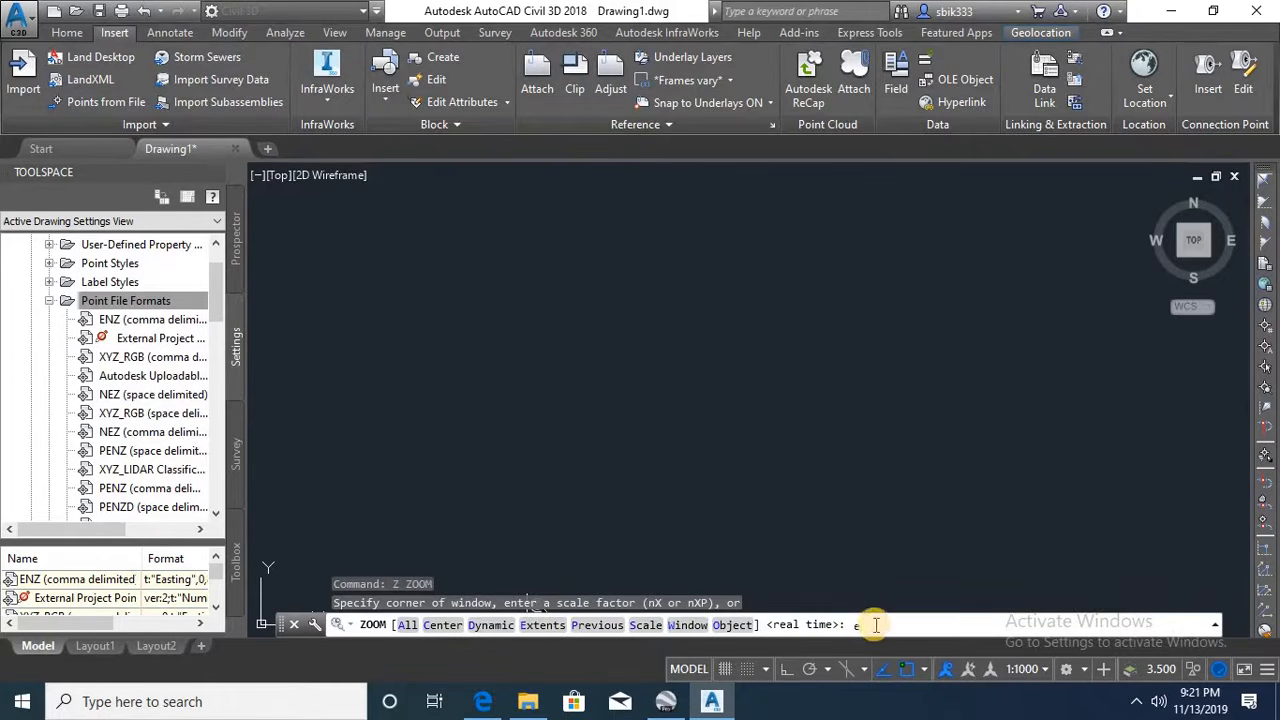
key("Return")
scroll(600, 385, "down", 3)
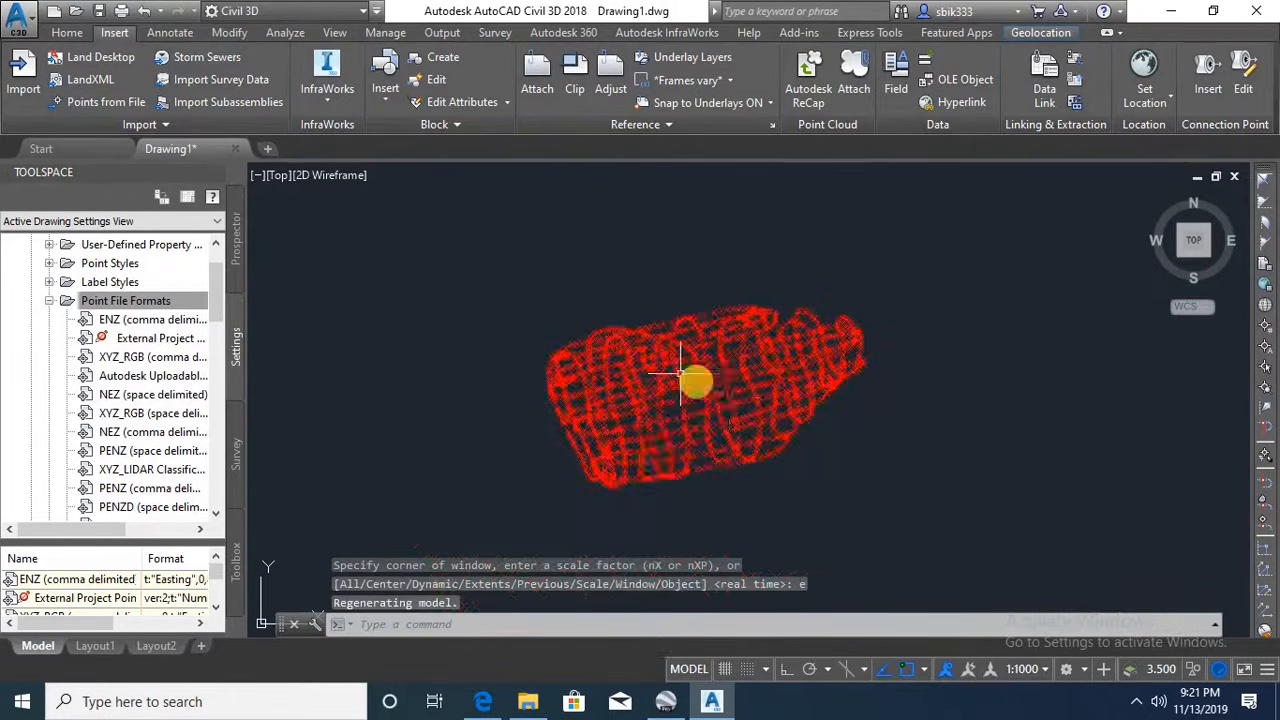
left_click(237, 240)
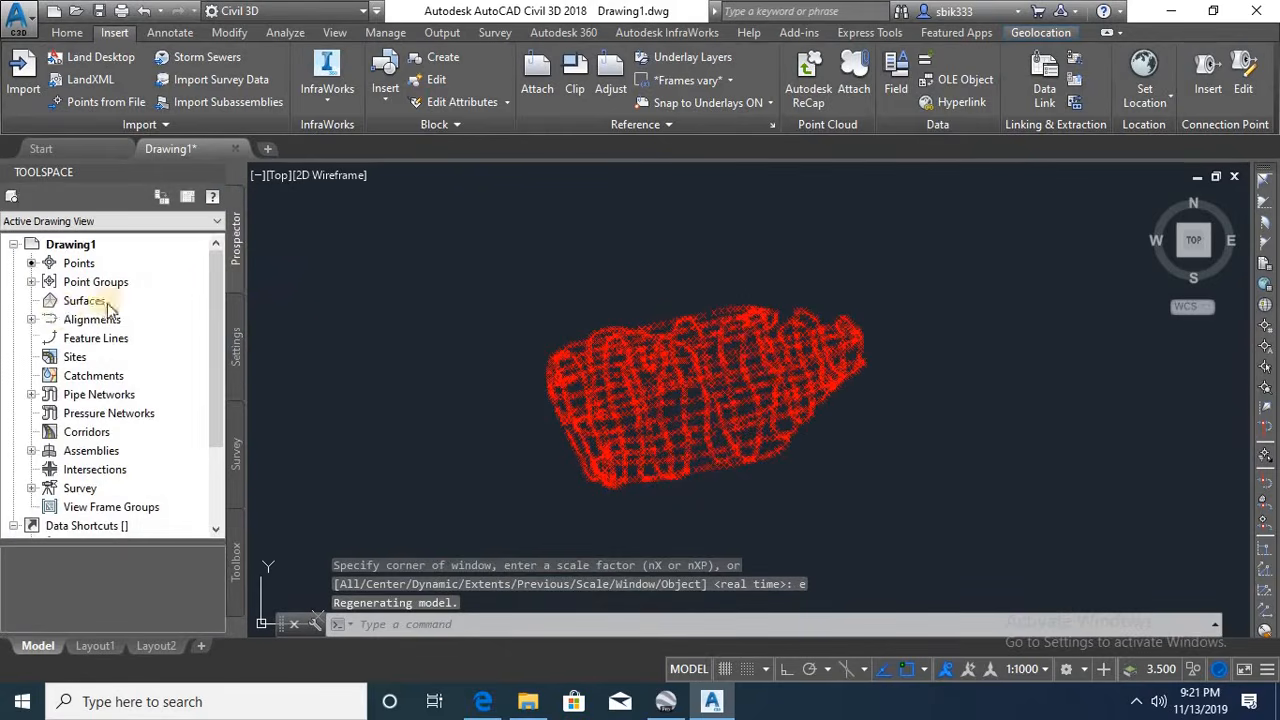
right_click(78, 307)
left_click(130, 311)
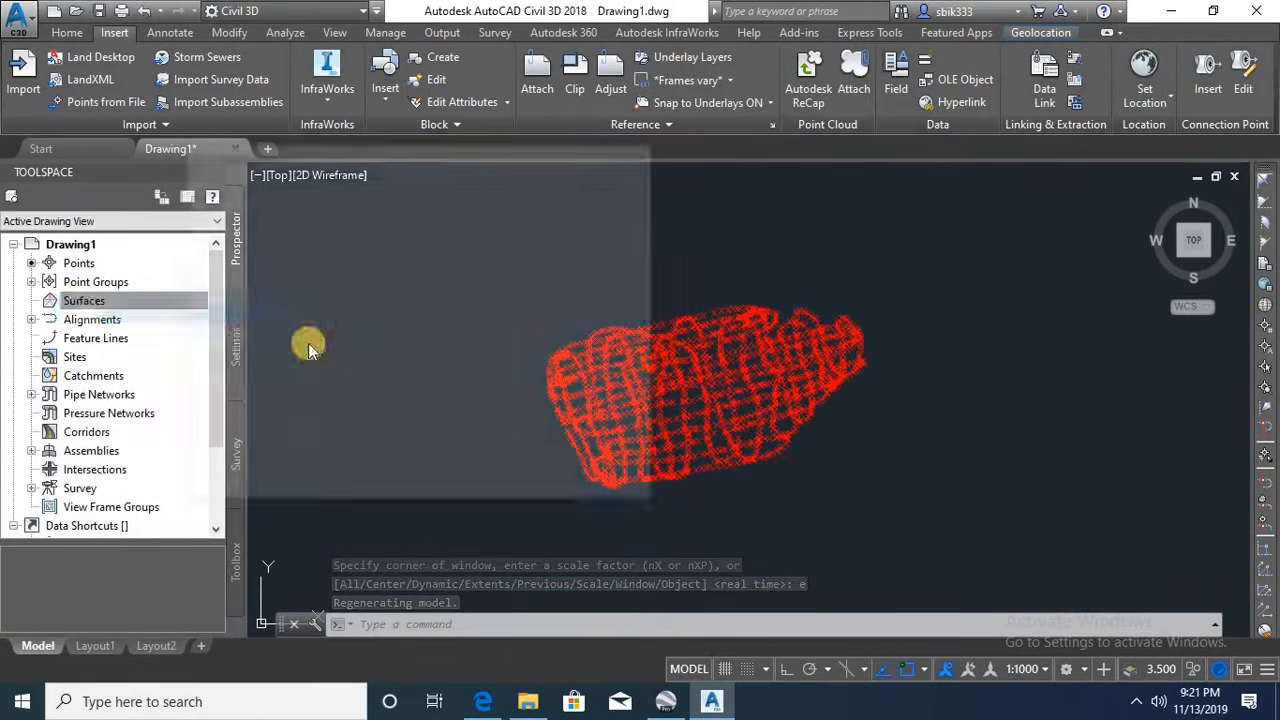
left_click(499, 270)
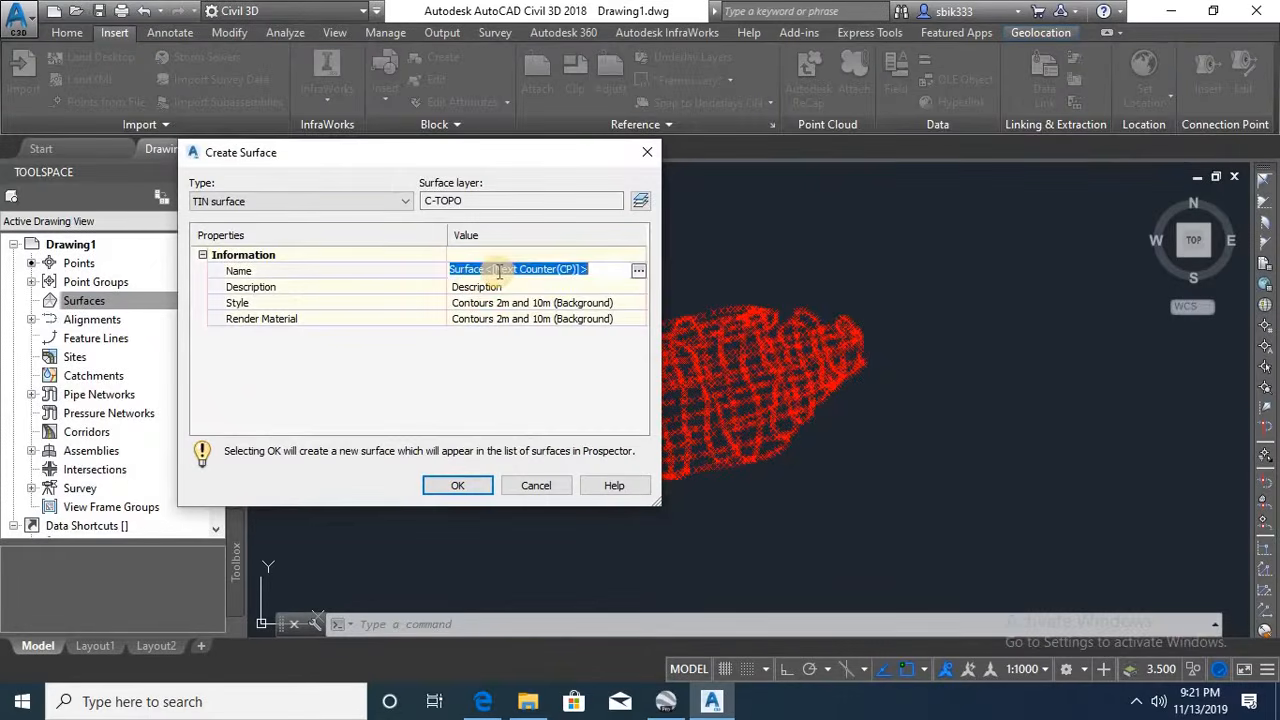
type("contour")
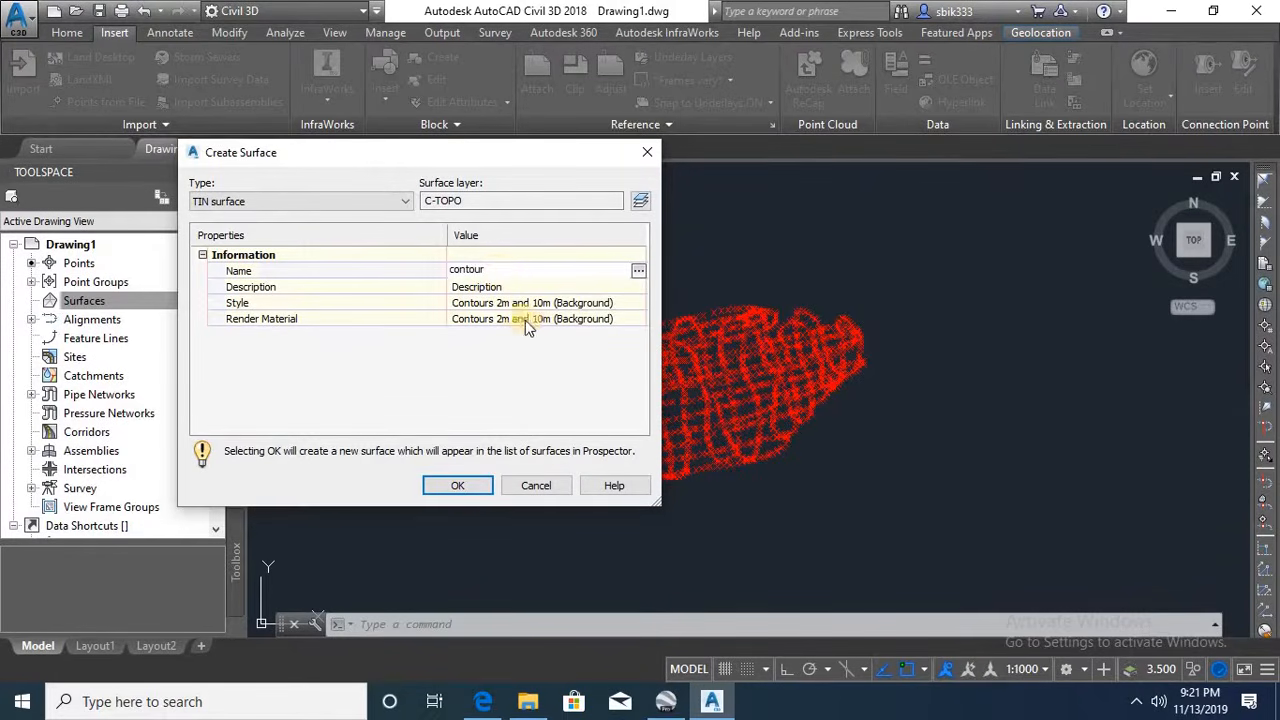
left_click(462, 486)
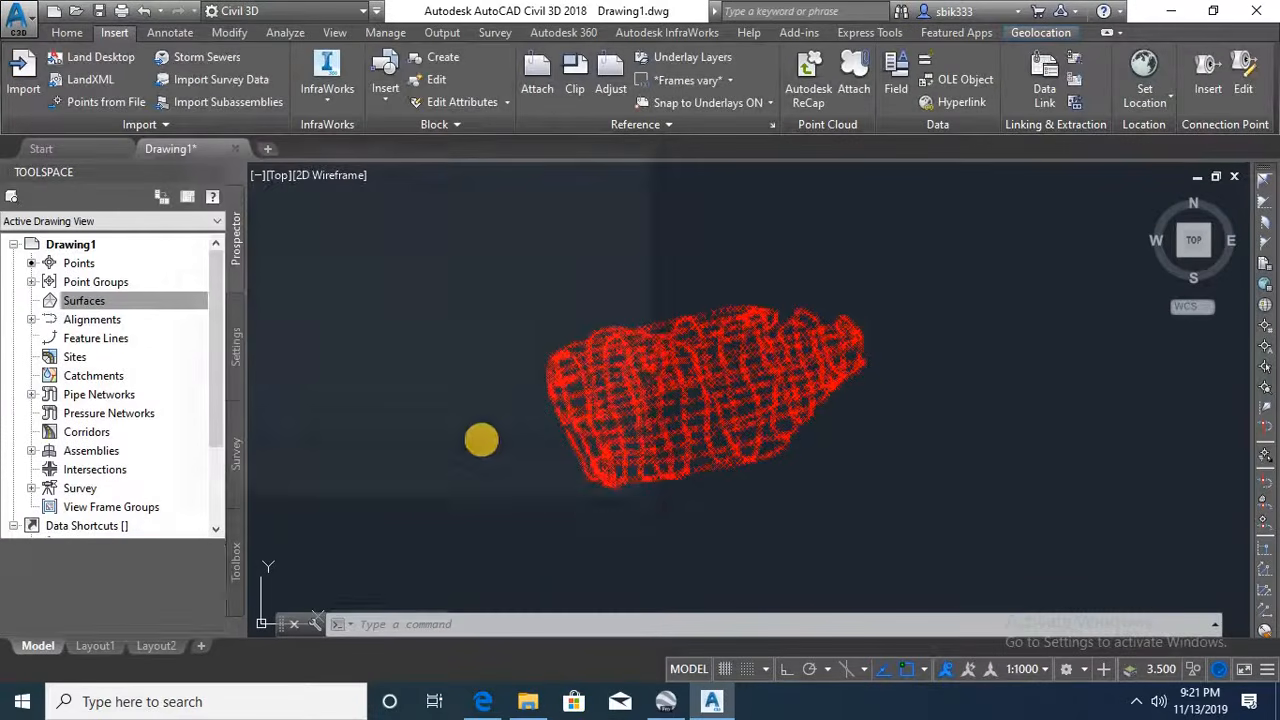
- Add the _All Points point group to the contour surface's definition
left_click(31, 302)
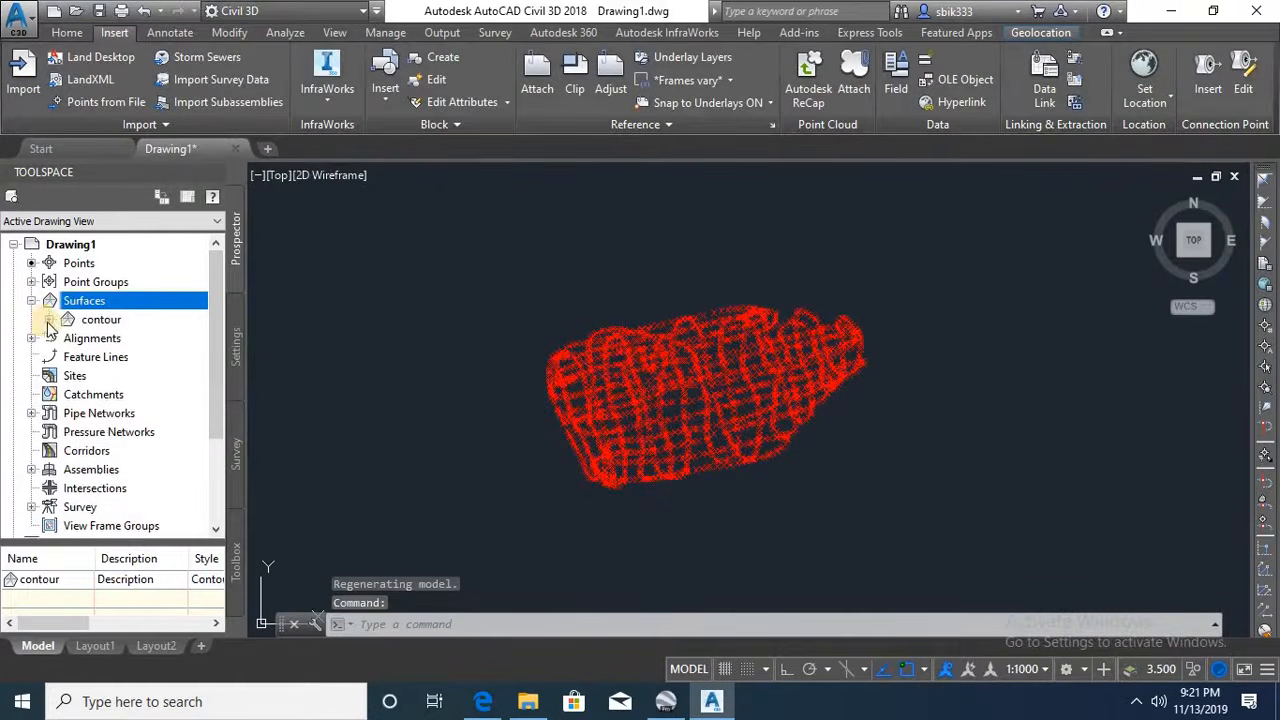
left_click(49, 319)
left_click(67, 376)
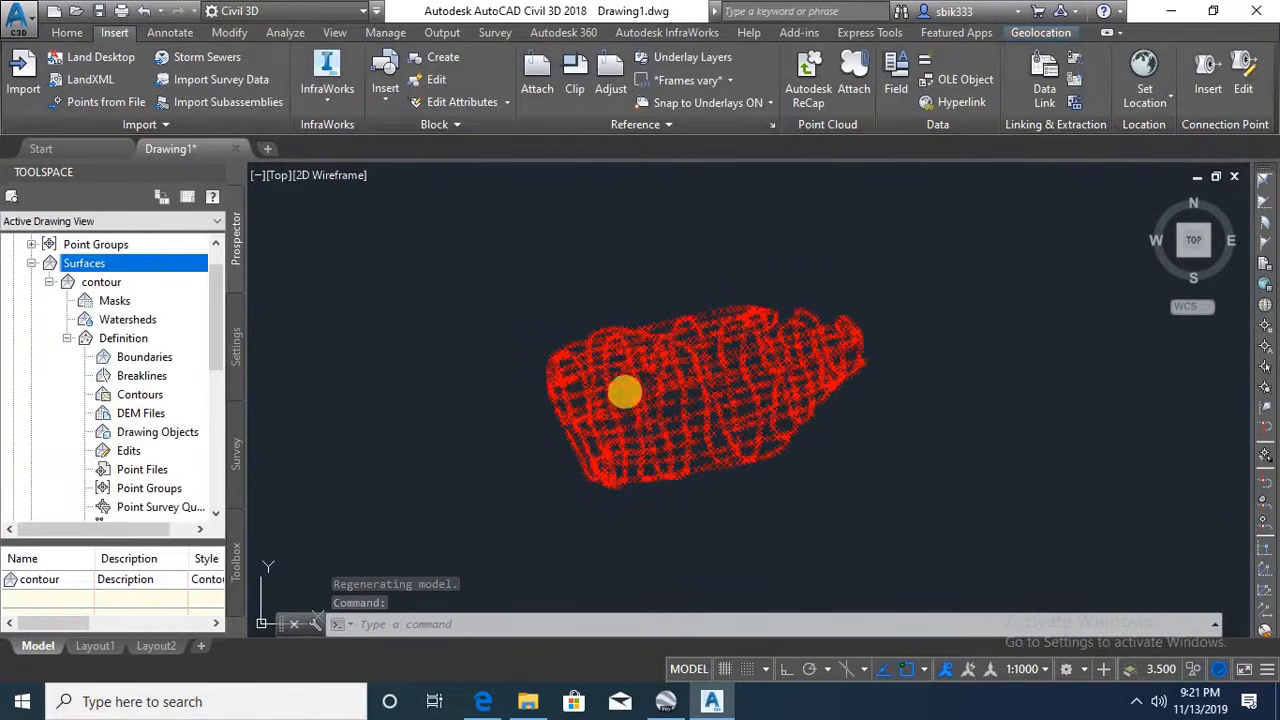
scroll(600, 386, "up", 5)
scroll(602, 384, "down", 5)
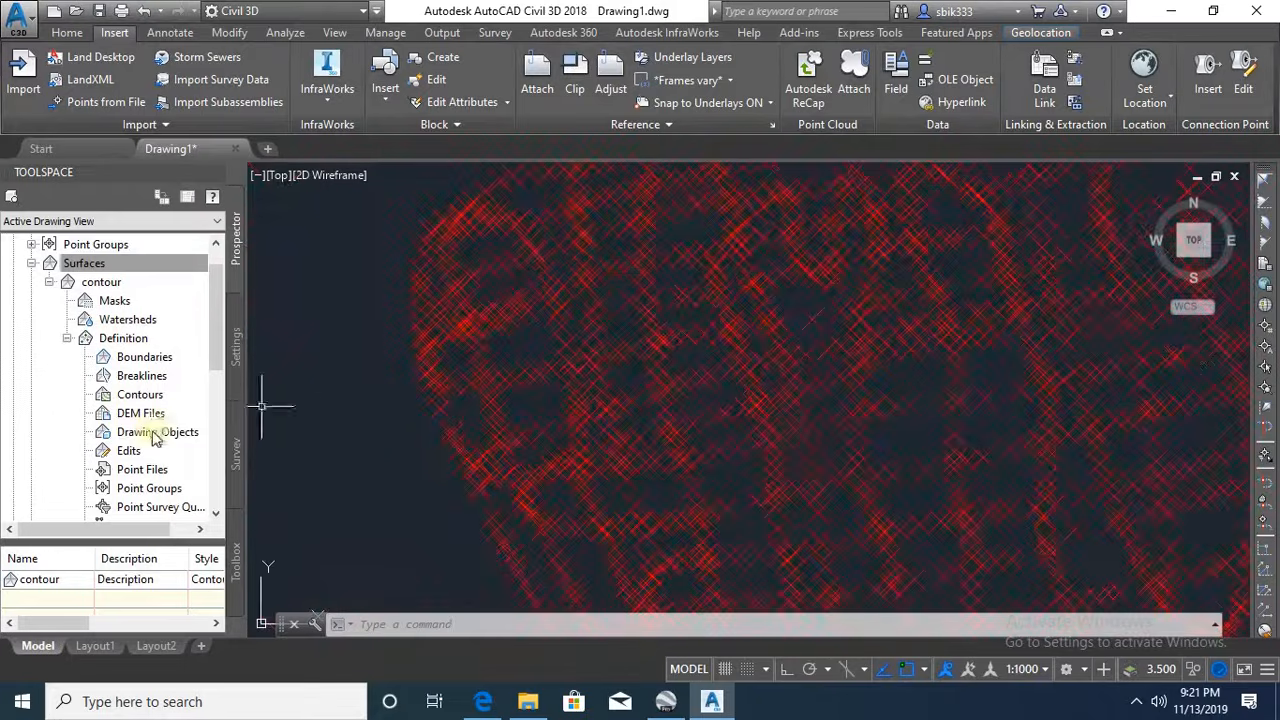
right_click(132, 397)
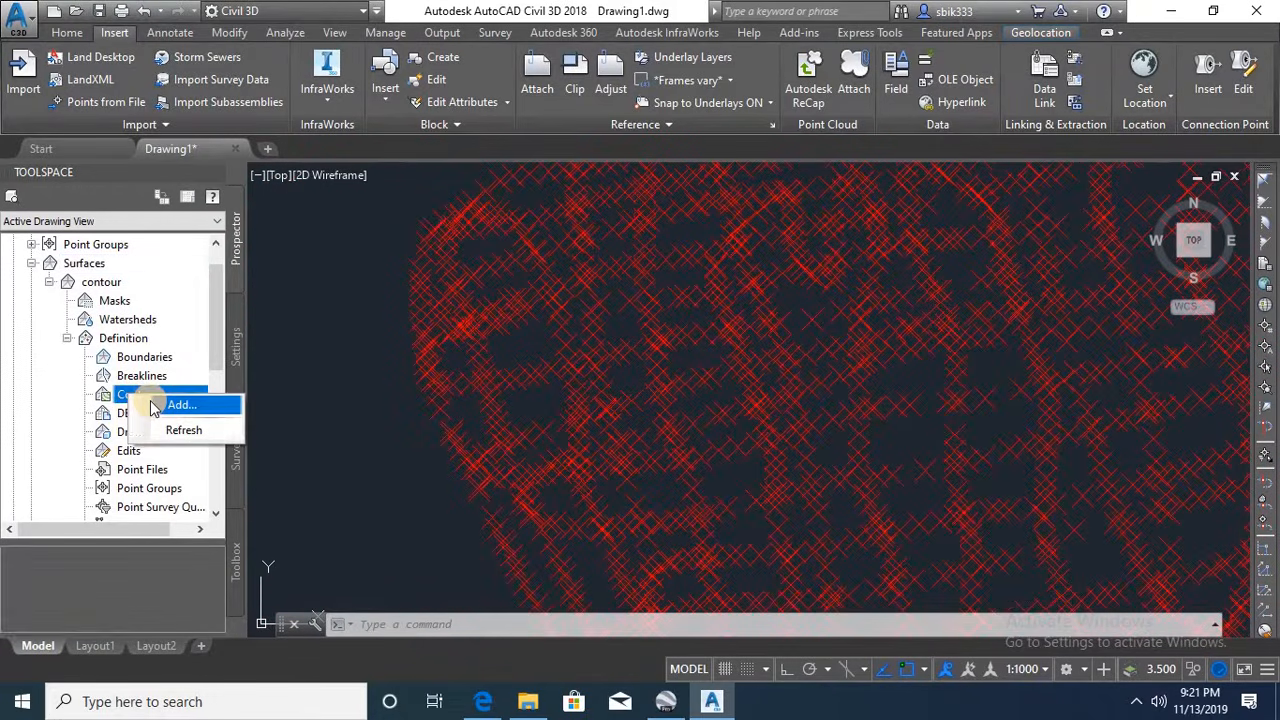
left_click(41, 411)
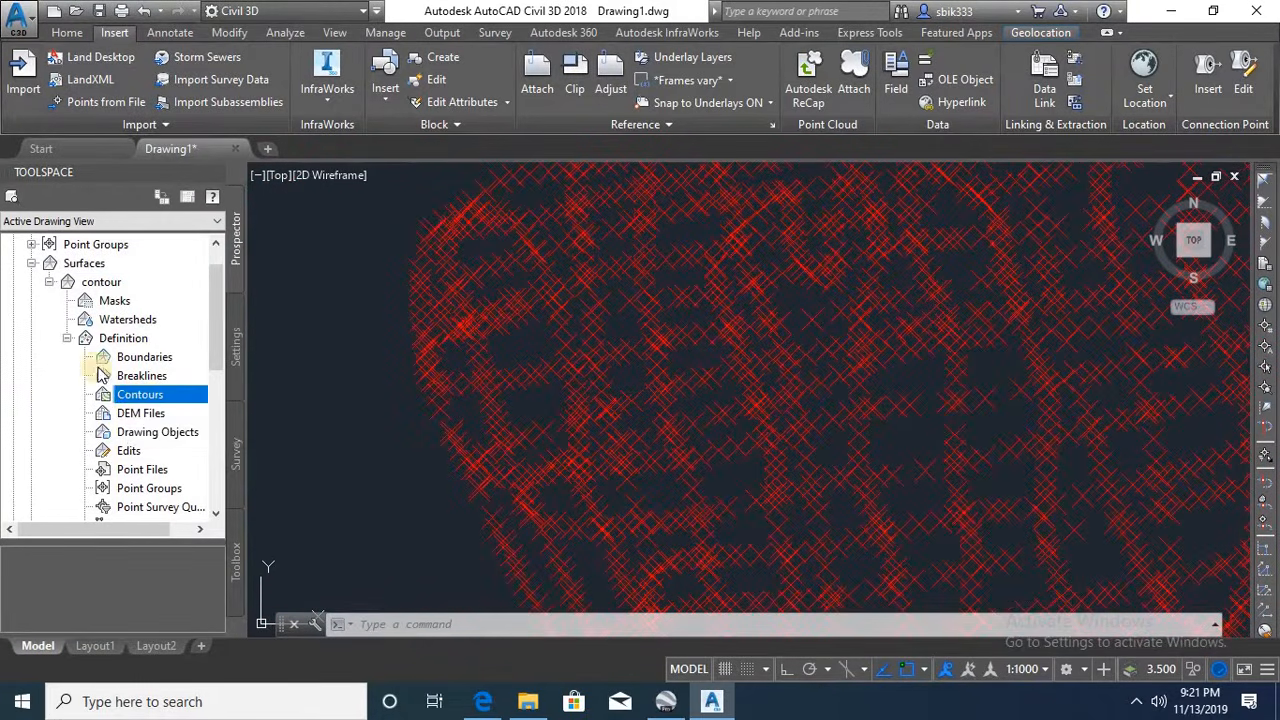
left_click(136, 414)
right_click(135, 489)
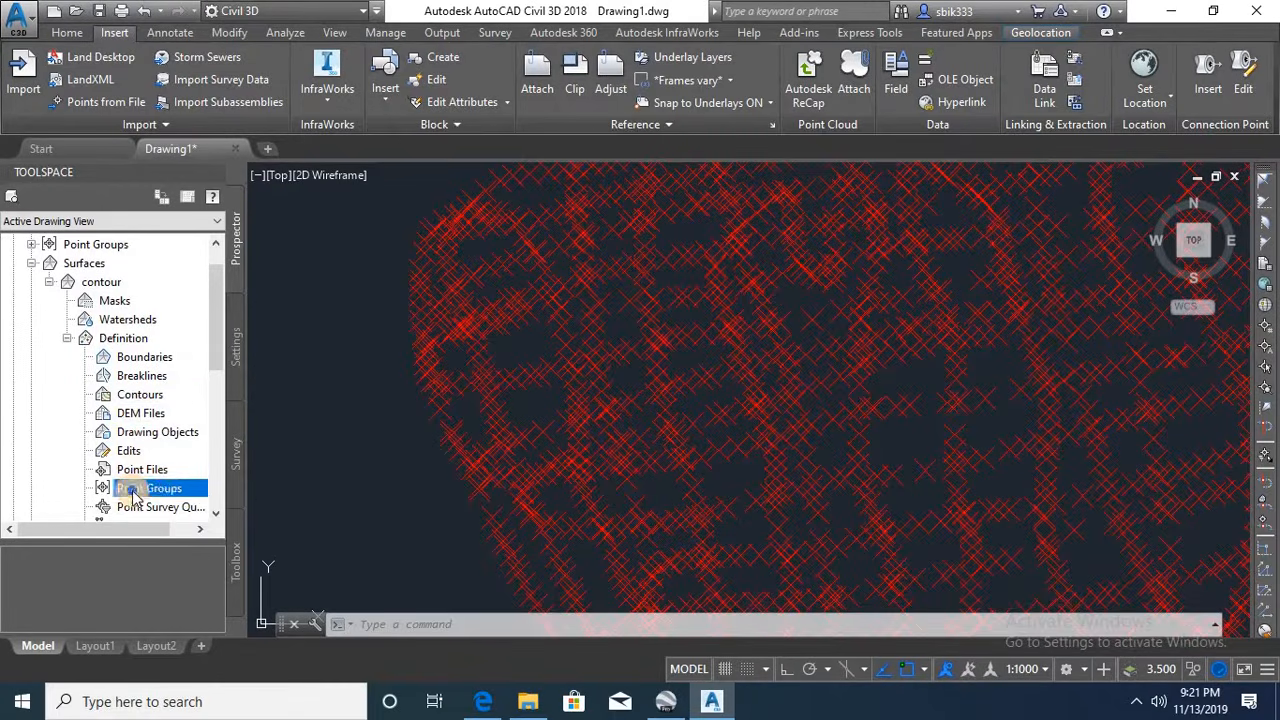
left_click(165, 492)
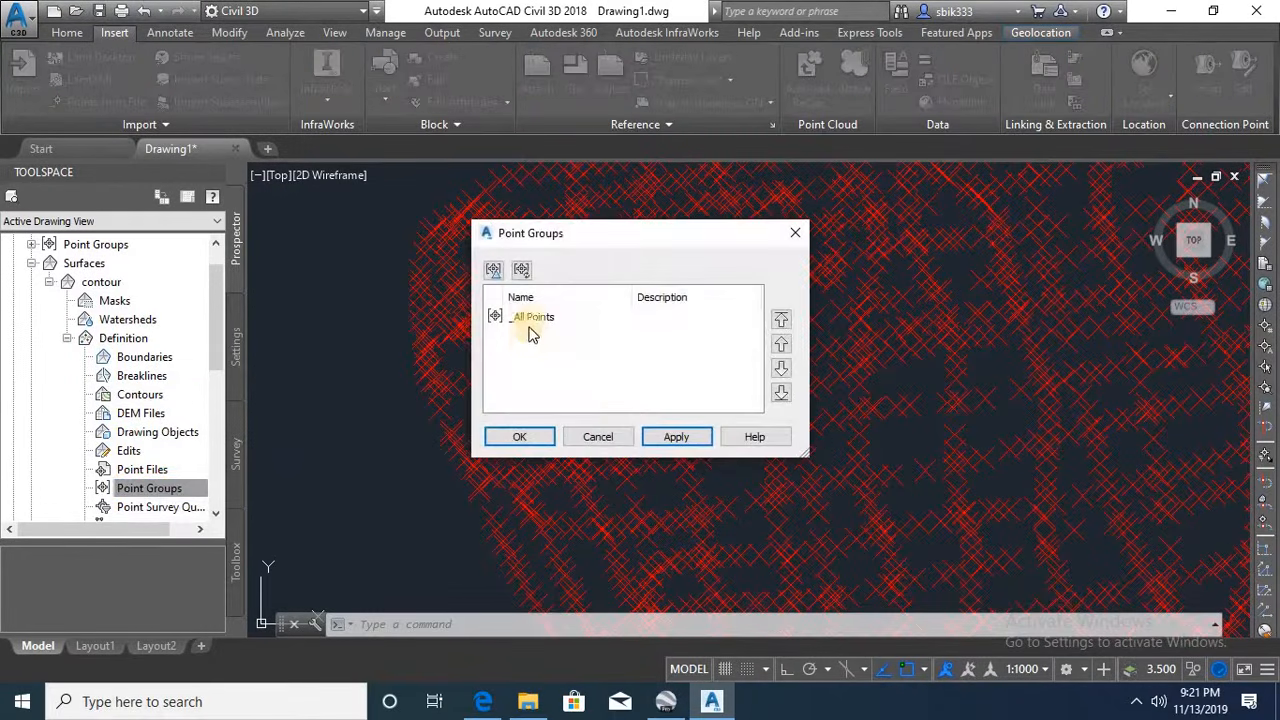
left_click(585, 380)
left_click(668, 437)
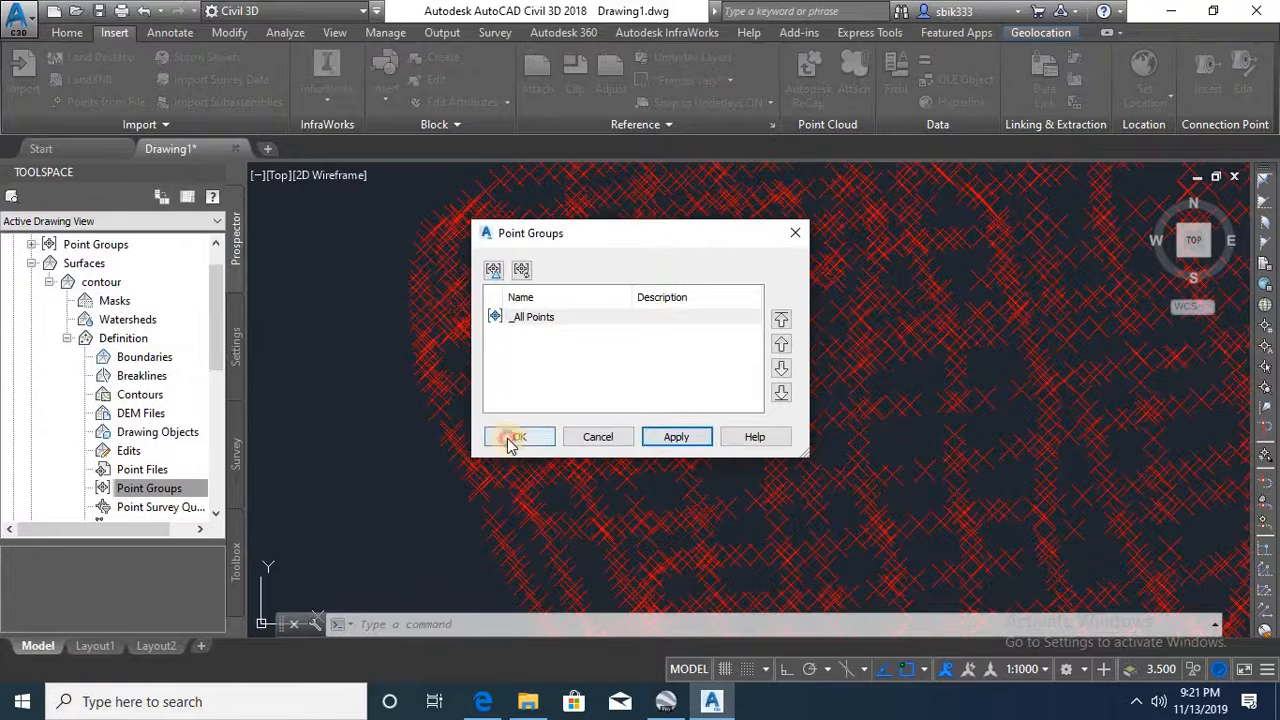
left_click(515, 437)
- Set the point label style of the _All Points group to Elevation Only in its point group properties
scroll(514, 400, "down", 6)
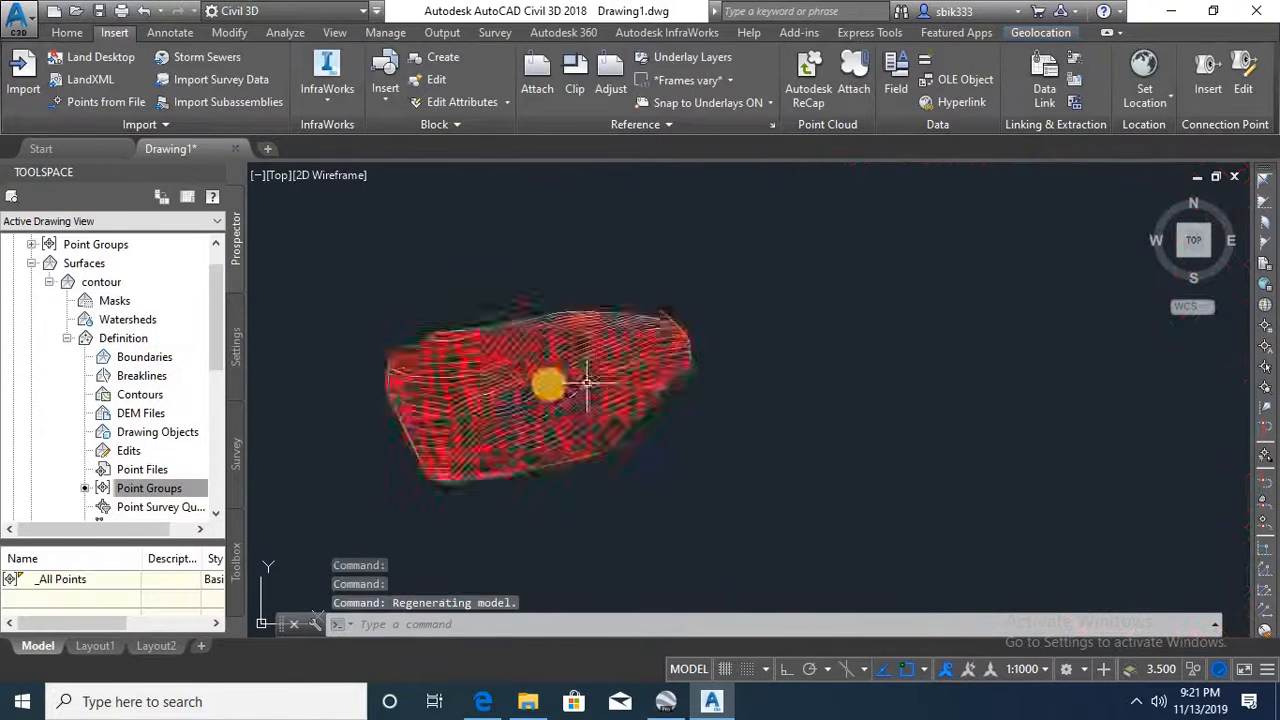
scroll(587, 383, "up", 5)
scroll(560, 400, "down", 6)
scroll(575, 412, "up", 10)
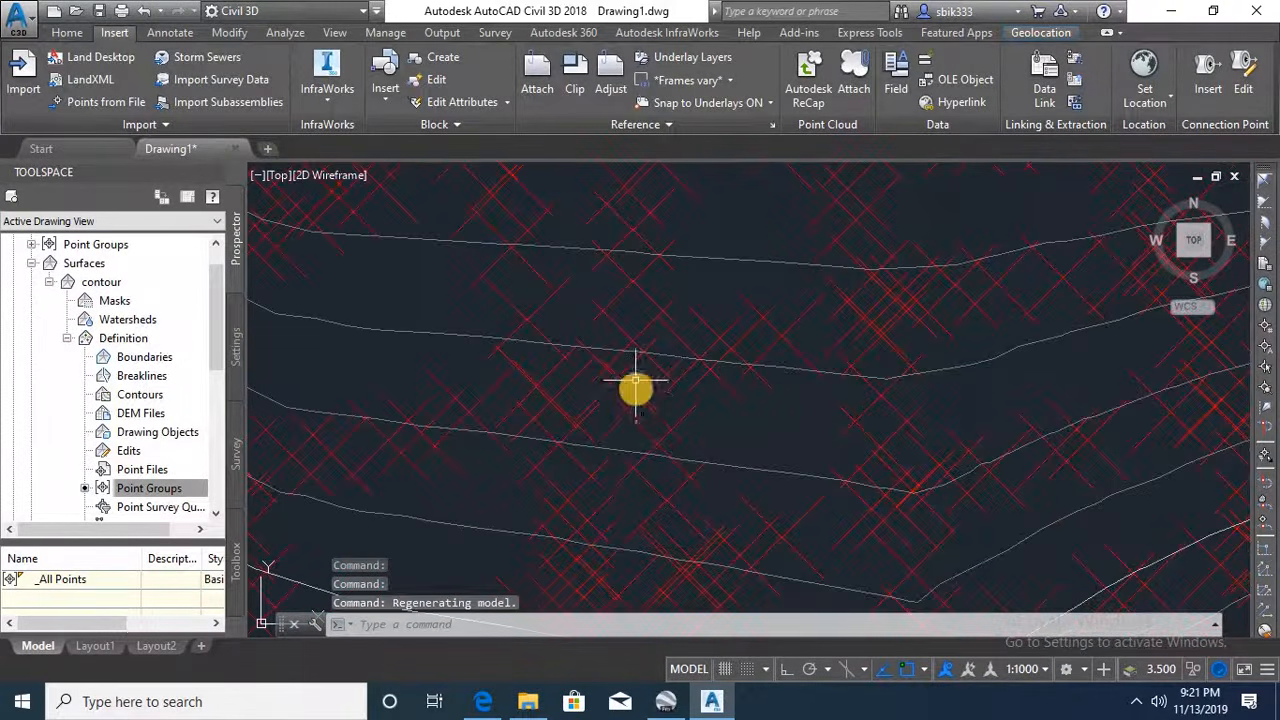
left_click(637, 396)
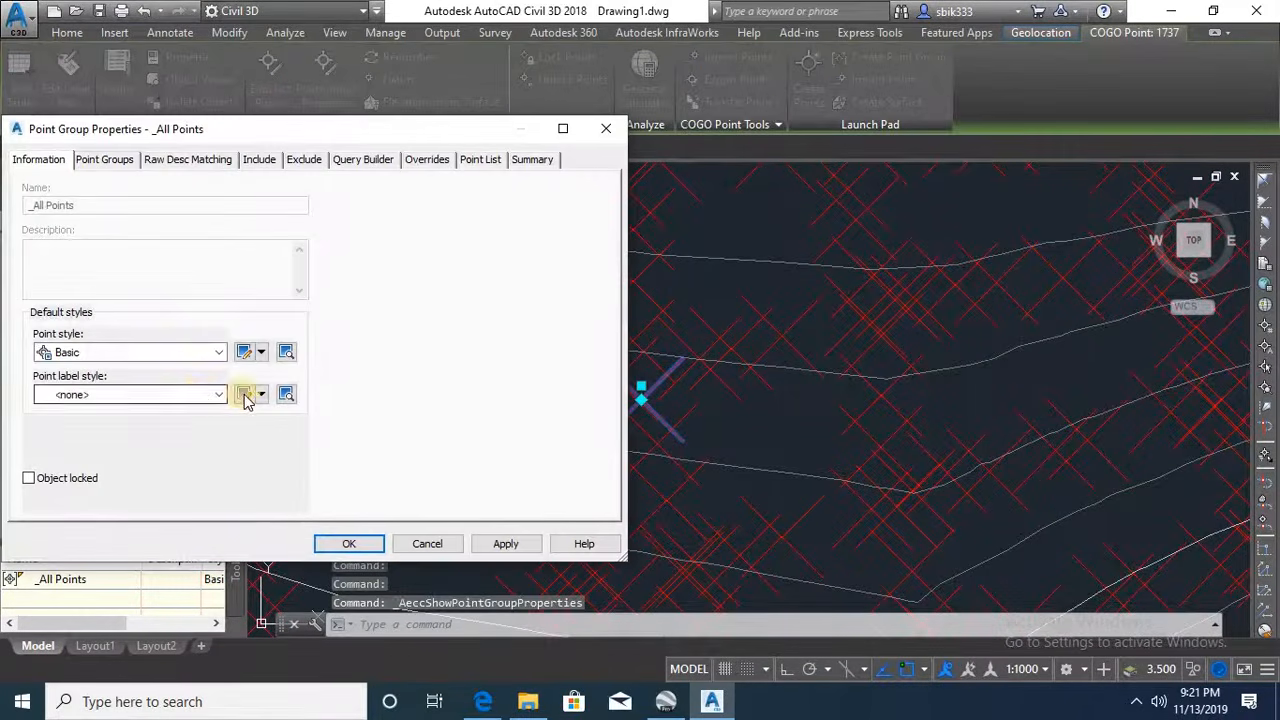
left_click(197, 395)
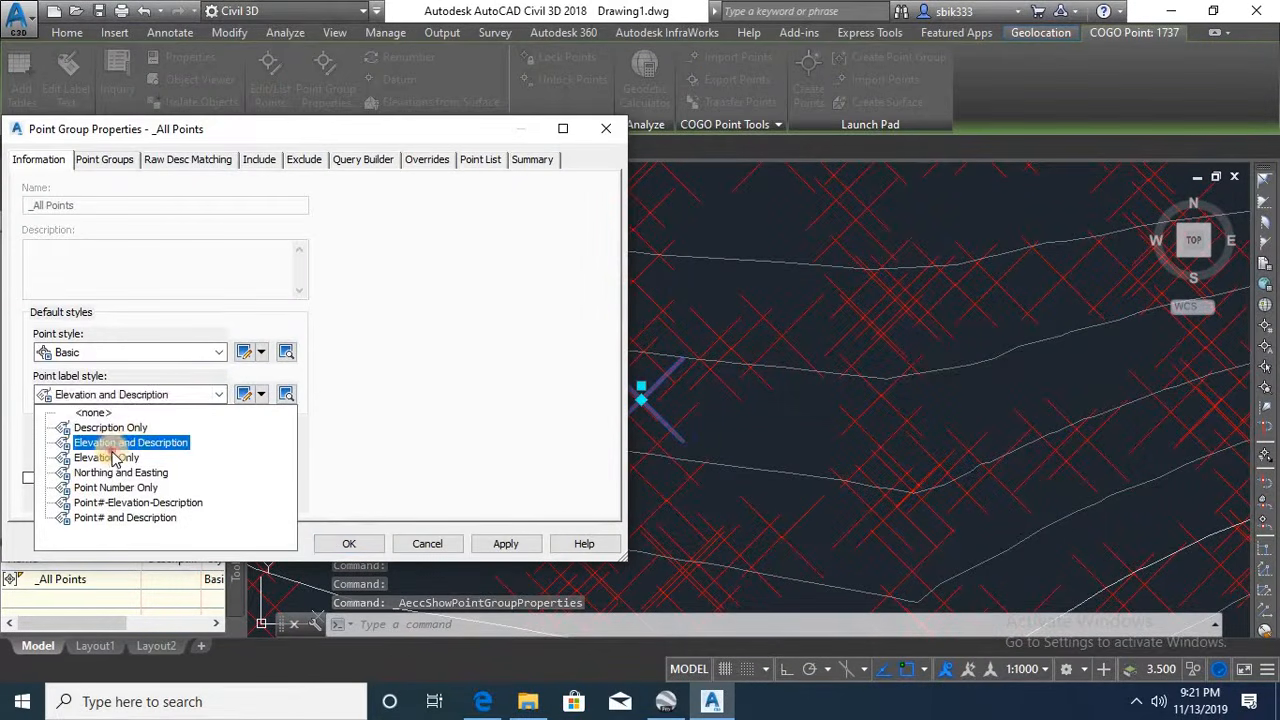
left_click(113, 457)
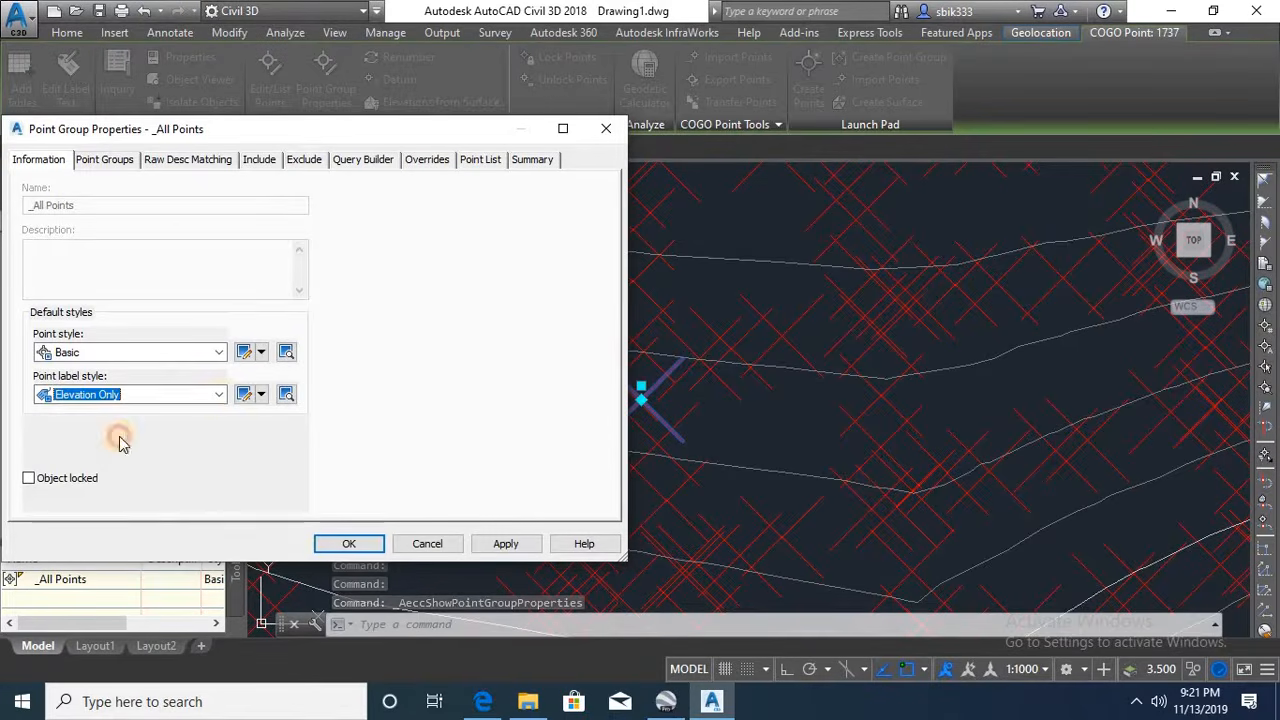
- Reduce the text height of the Point Elevation component in the Elevation Only label style
left_click(245, 395)
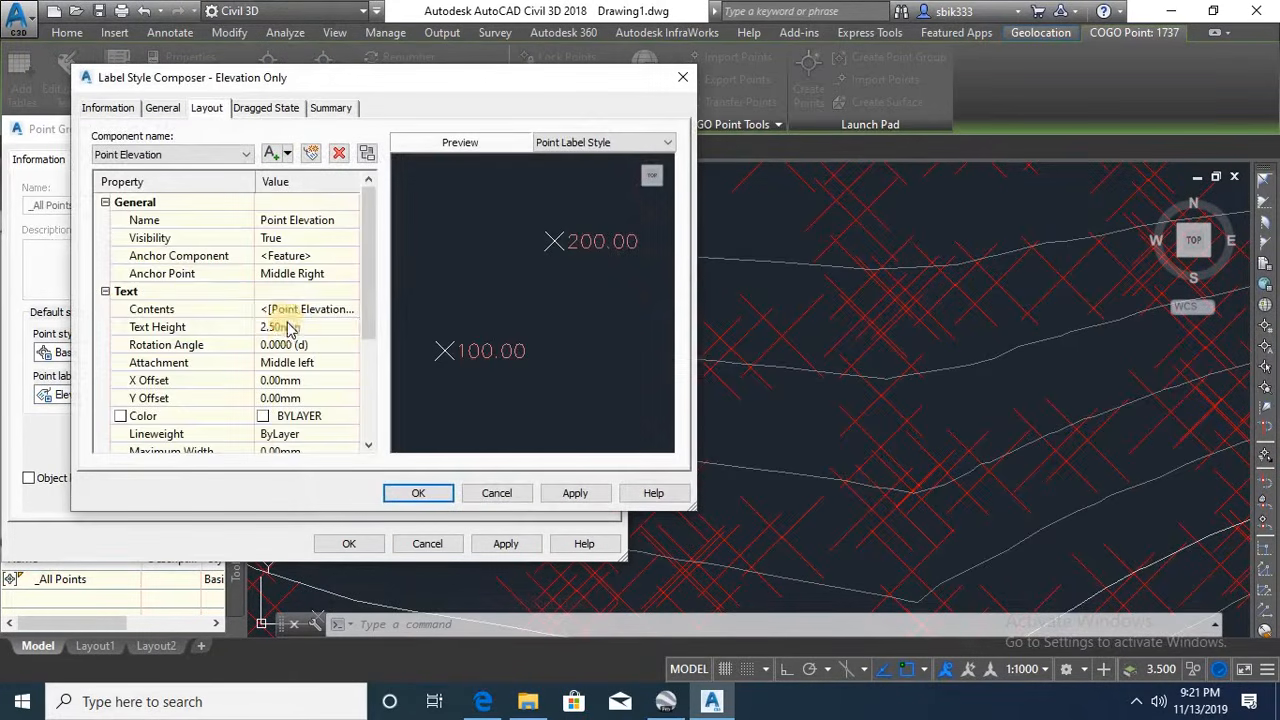
left_click(283, 327)
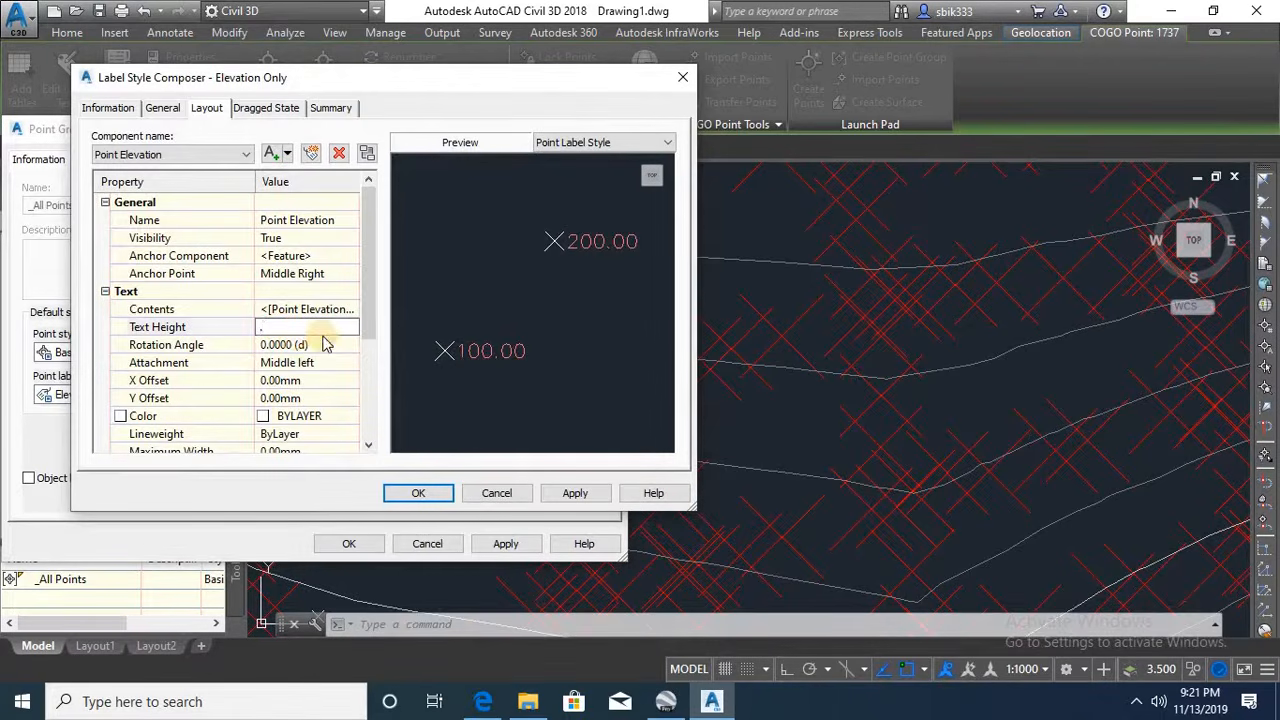
left_click(419, 493)
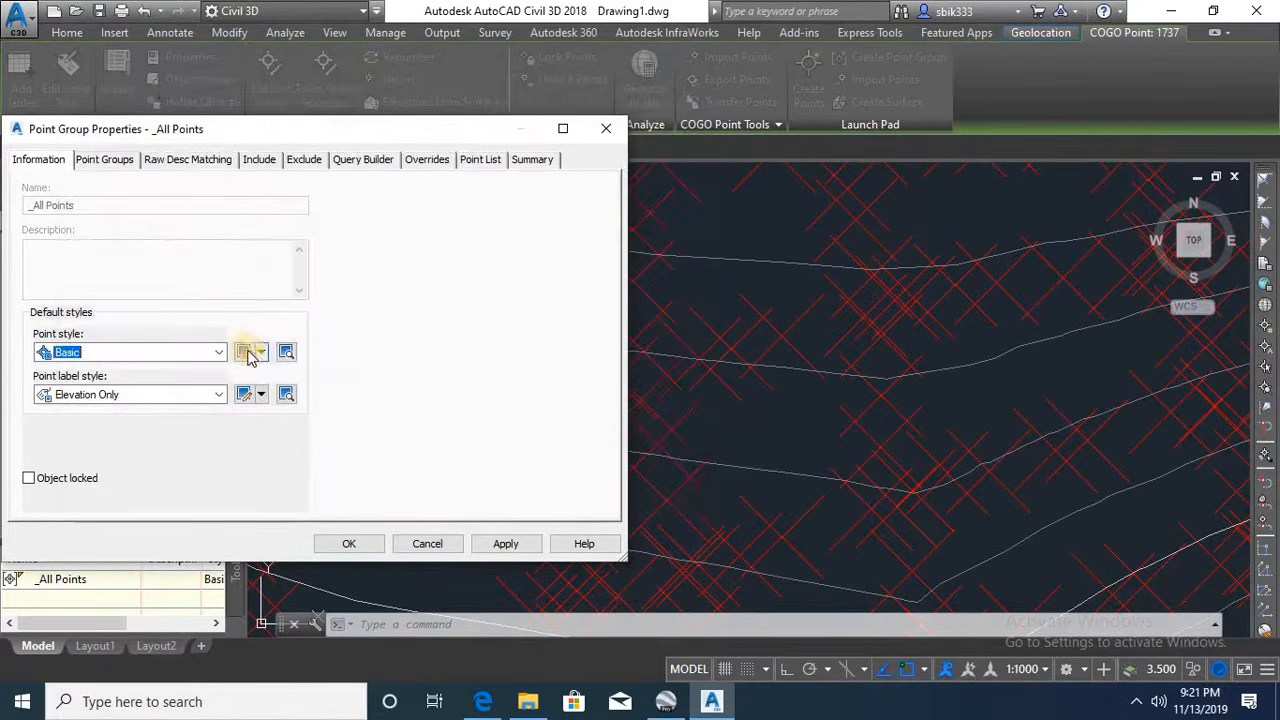
- Reduce the marker size of the Basic point style and apply the _All Points group's properties
left_click(245, 352)
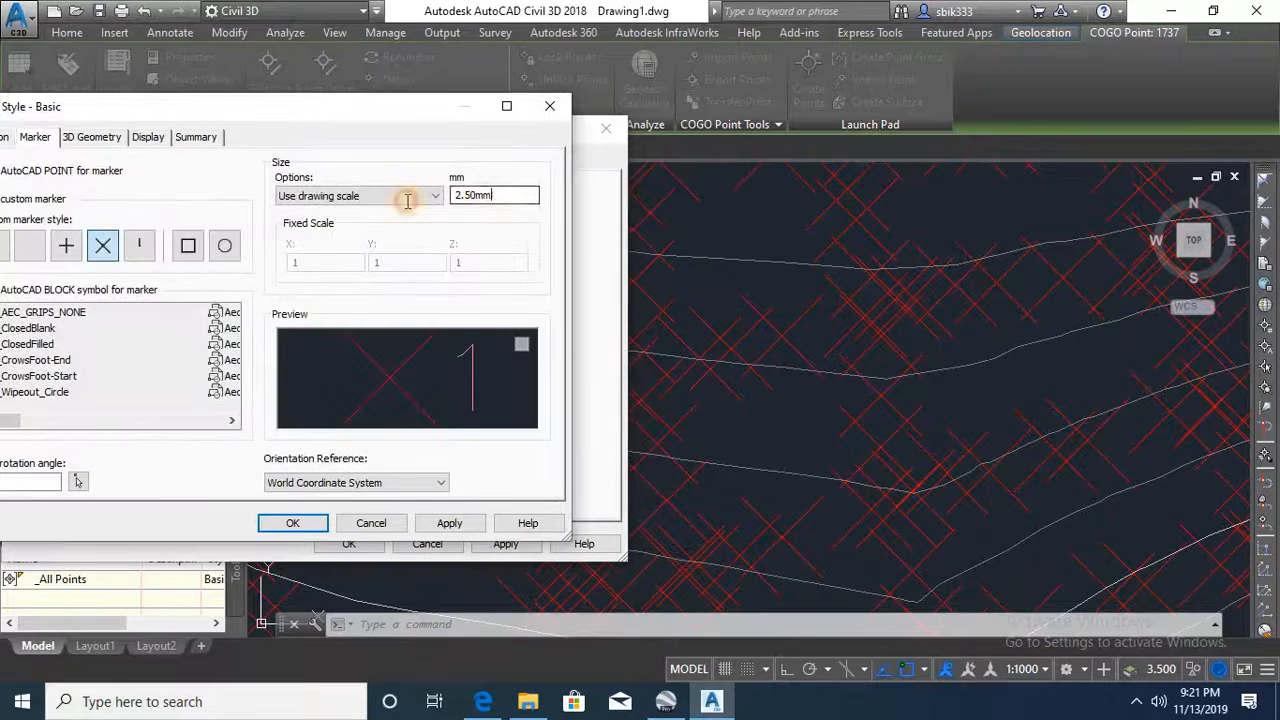
left_click(436, 523)
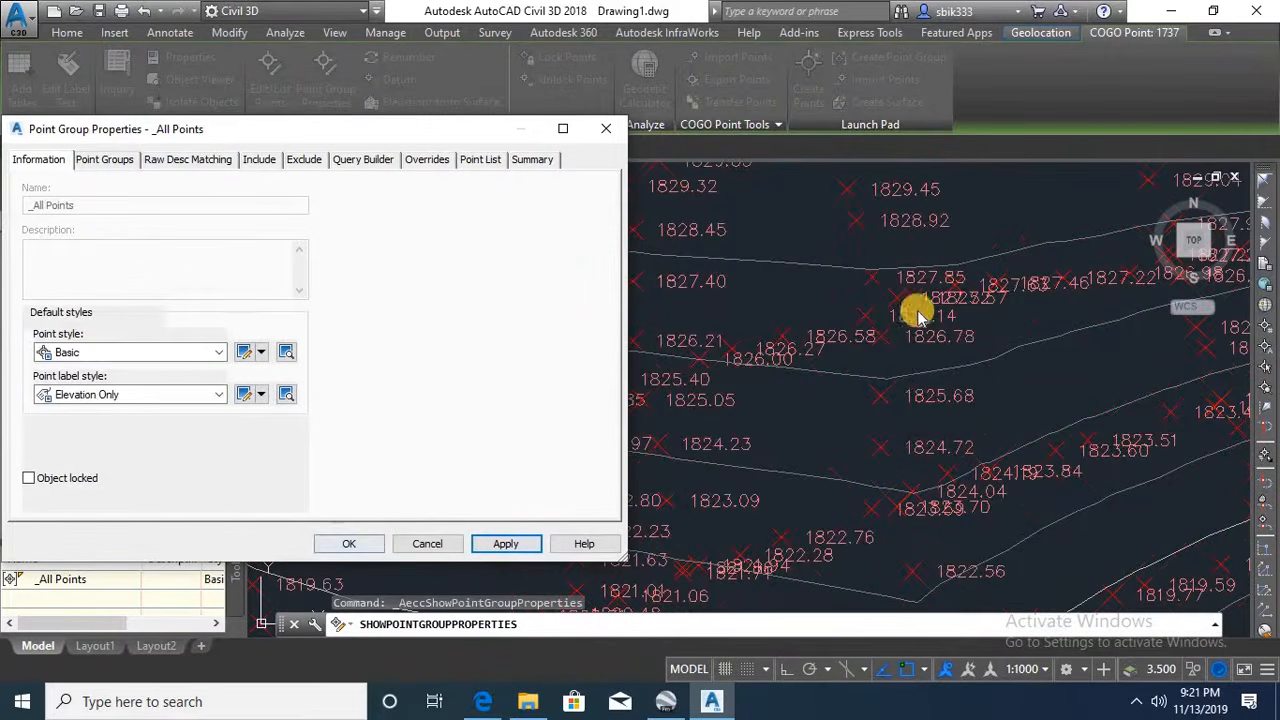
left_click(348, 551)
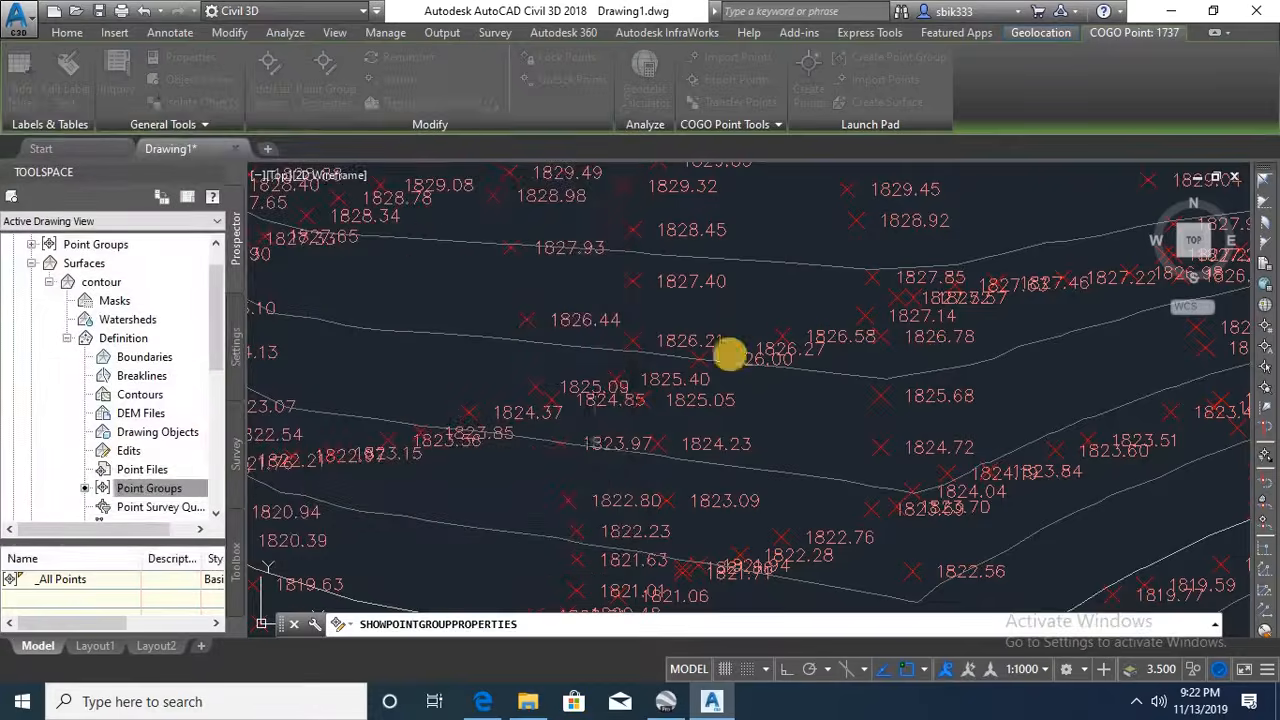
- Reopen the _All Points group's properties from a point in the drawing and set the point label style to <none>
scroll(763, 363, "down", 5)
scroll(851, 364, "up", 8)
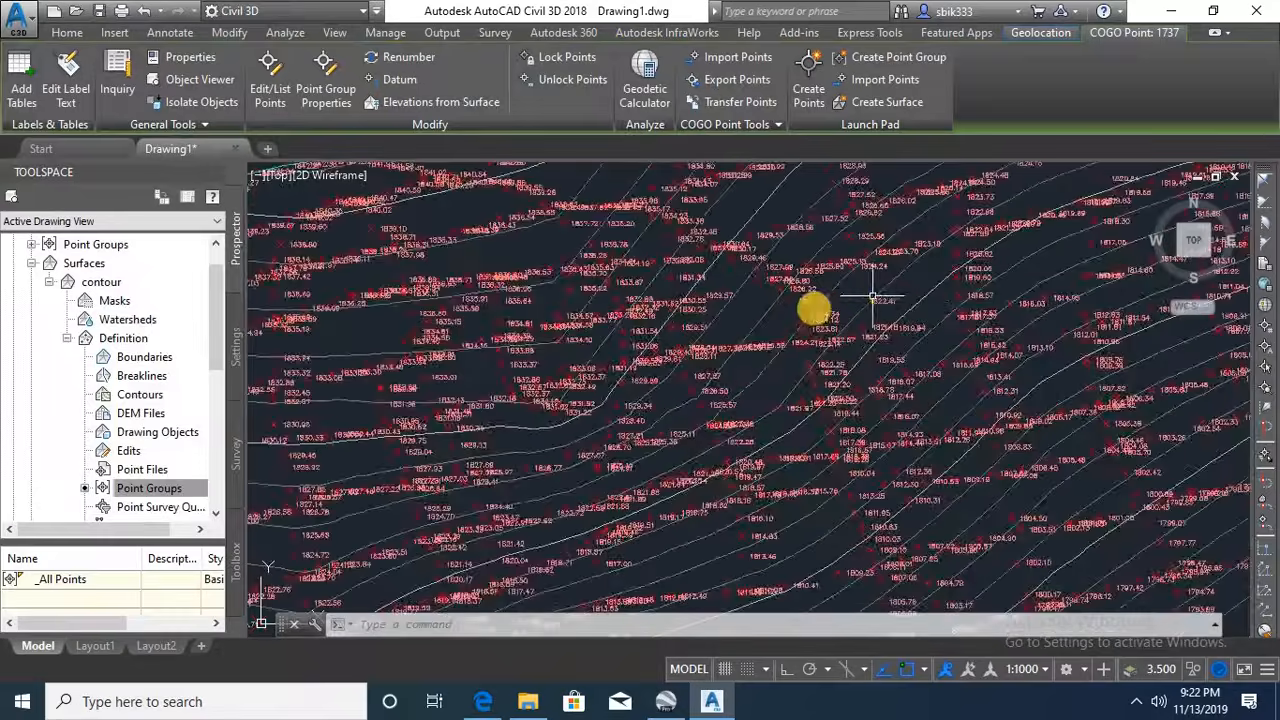
scroll(735, 430, "down", 3)
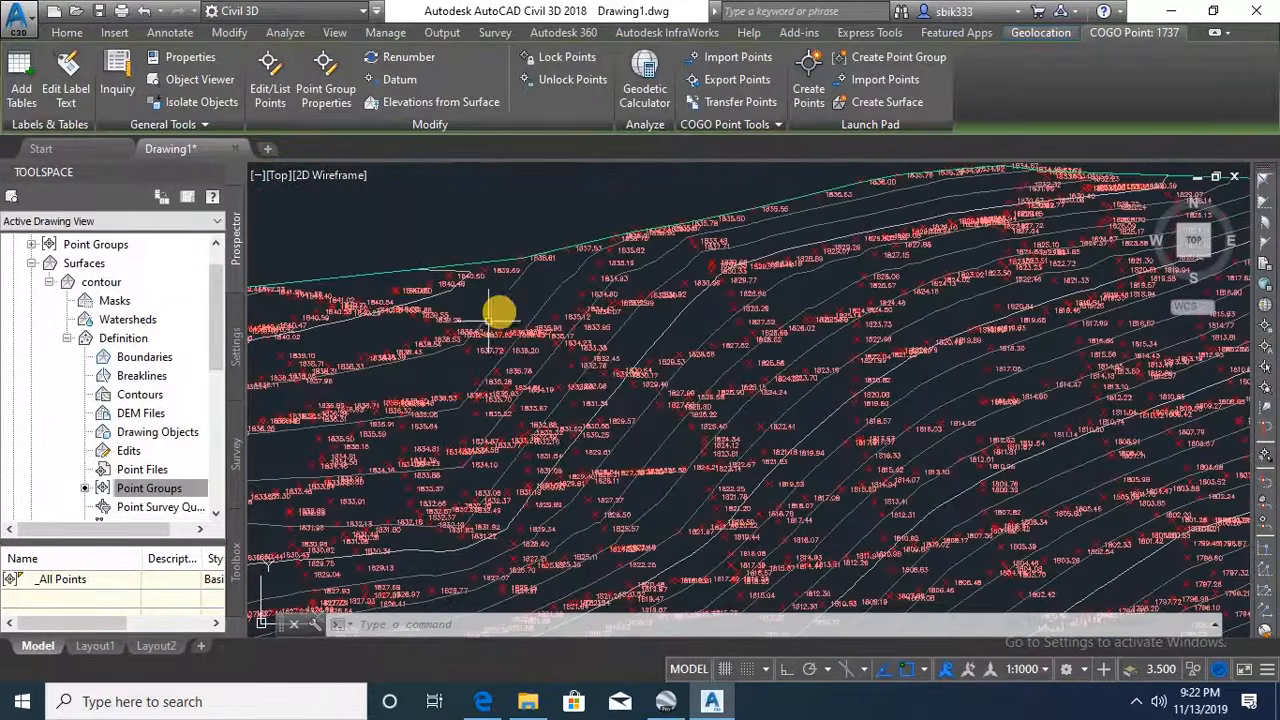
scroll(514, 349, "up", 4)
scroll(900, 480, "down", 1)
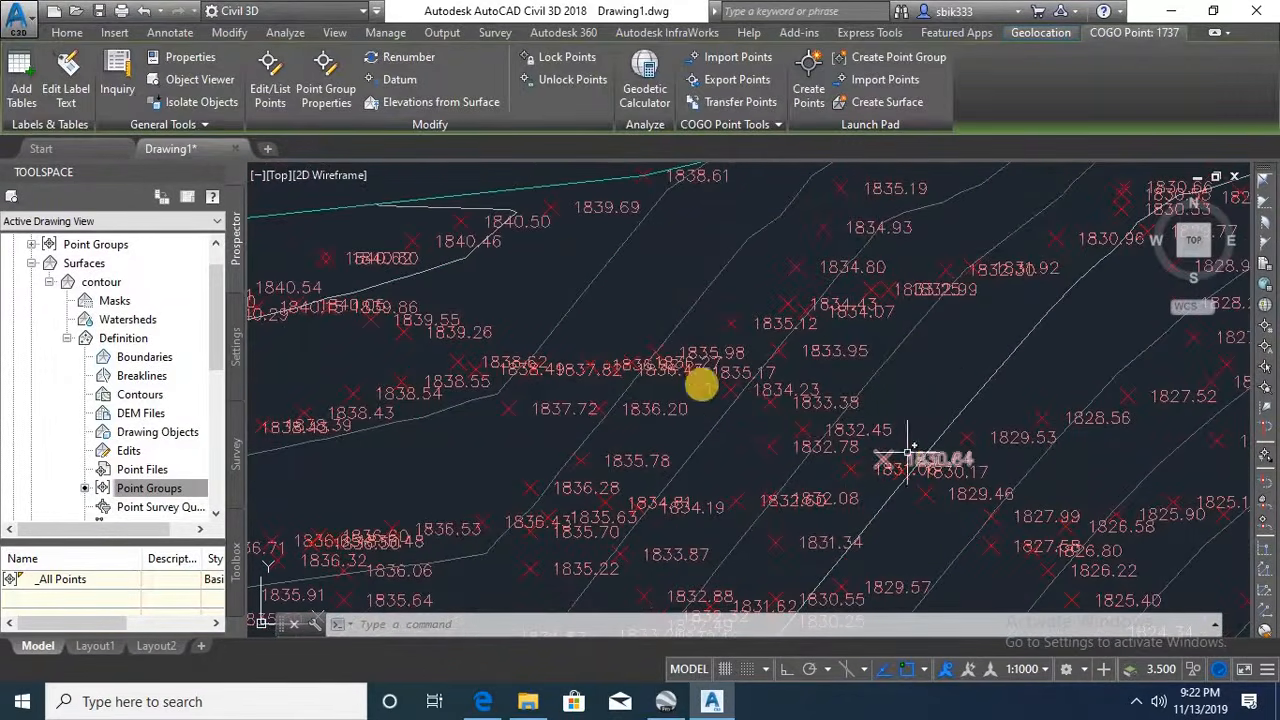
left_click(680, 362)
left_click(338, 96)
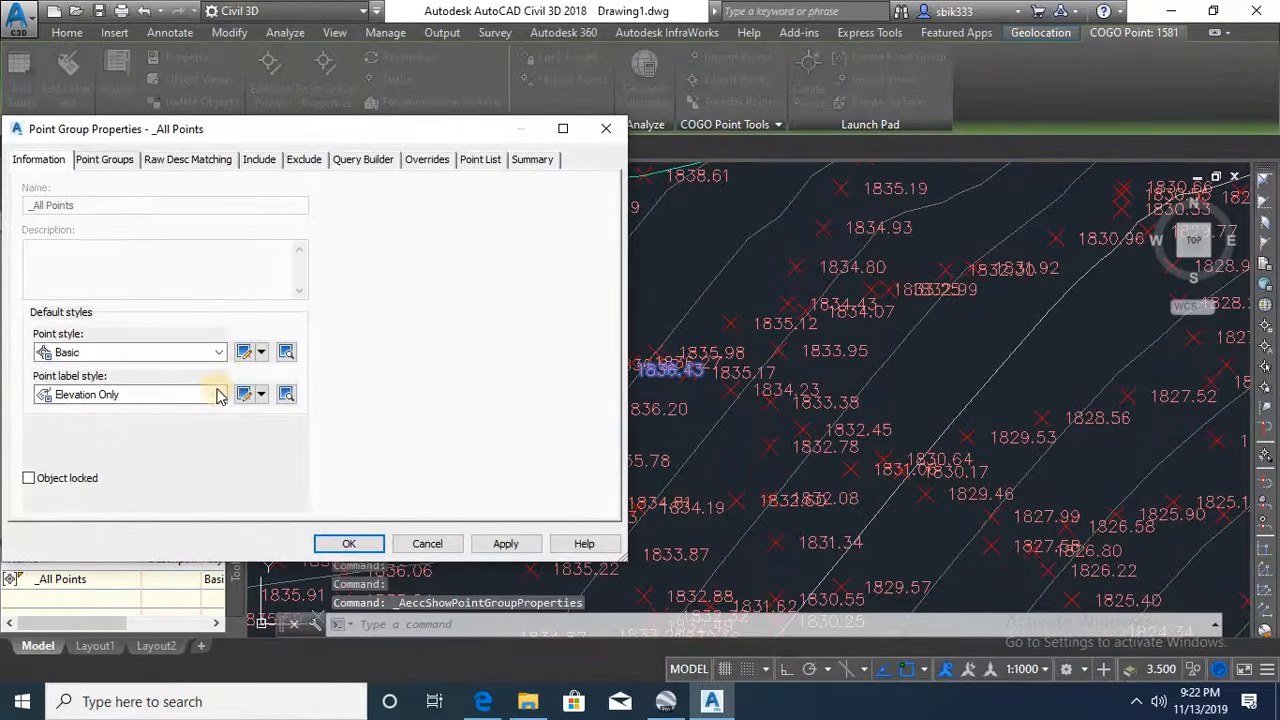
left_click(220, 395)
left_click(62, 413)
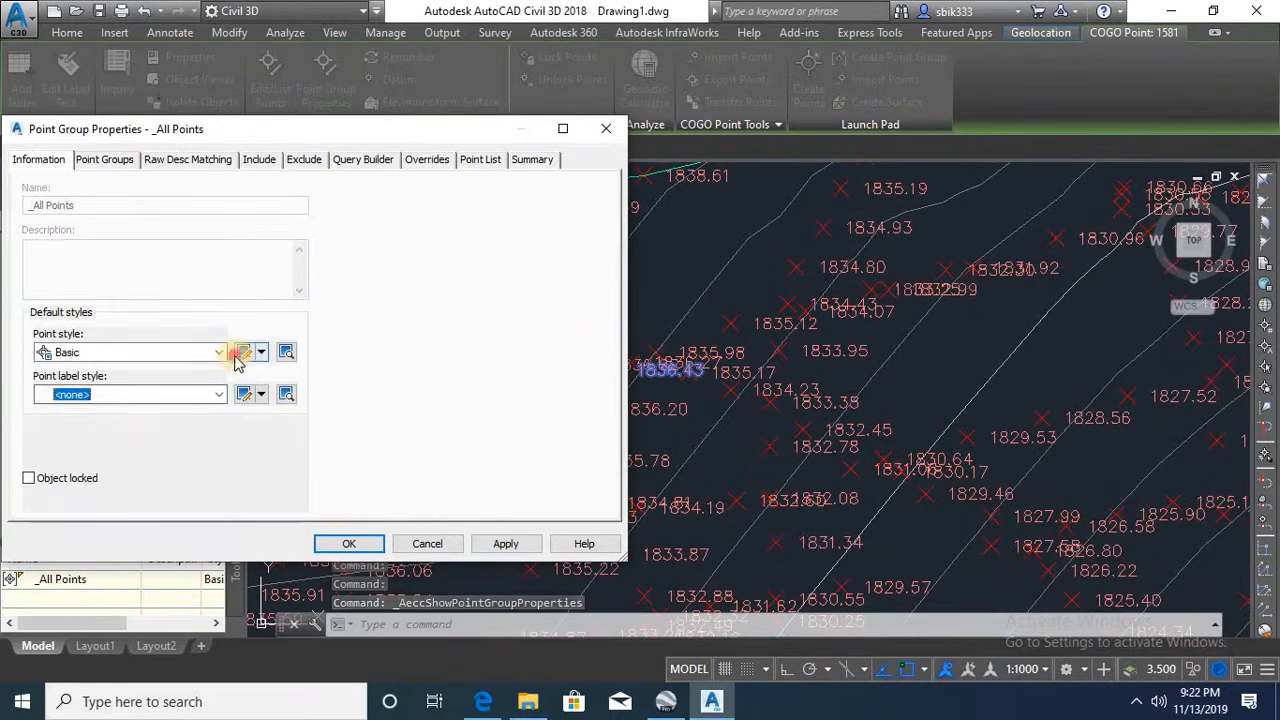
left_click(240, 356)
left_click(550, 106)
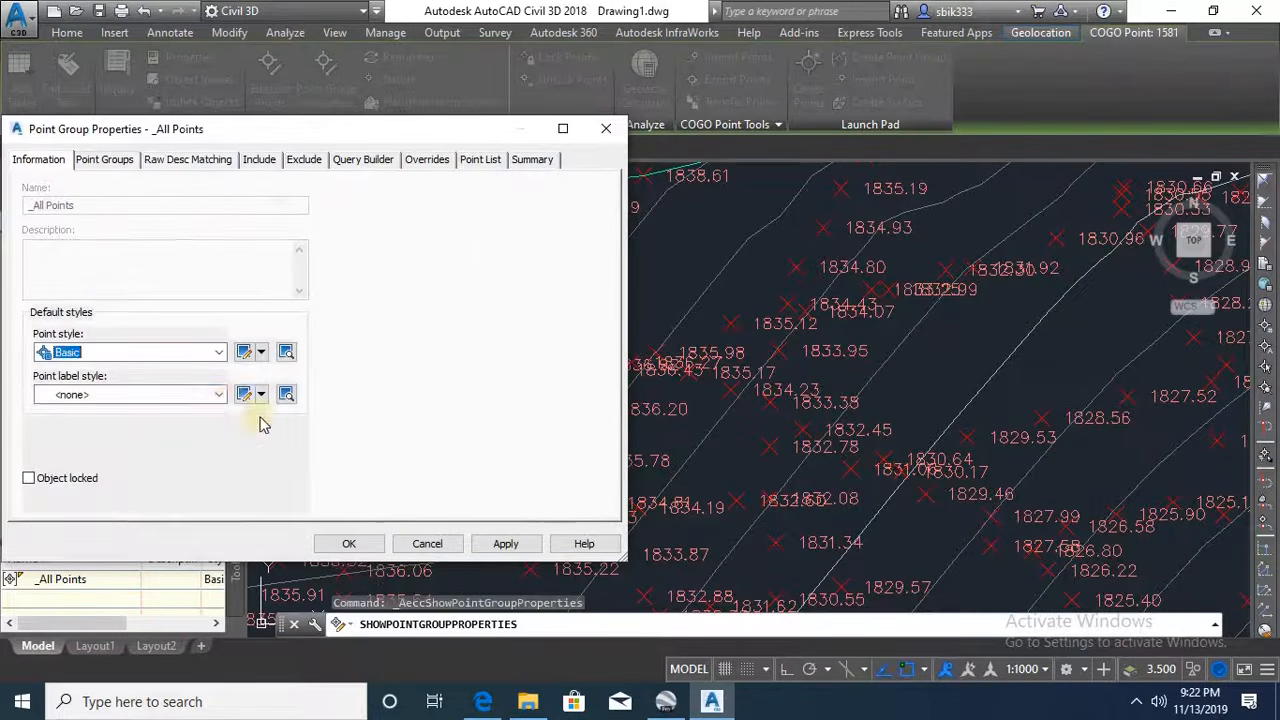
left_click(219, 395)
left_click(90, 413)
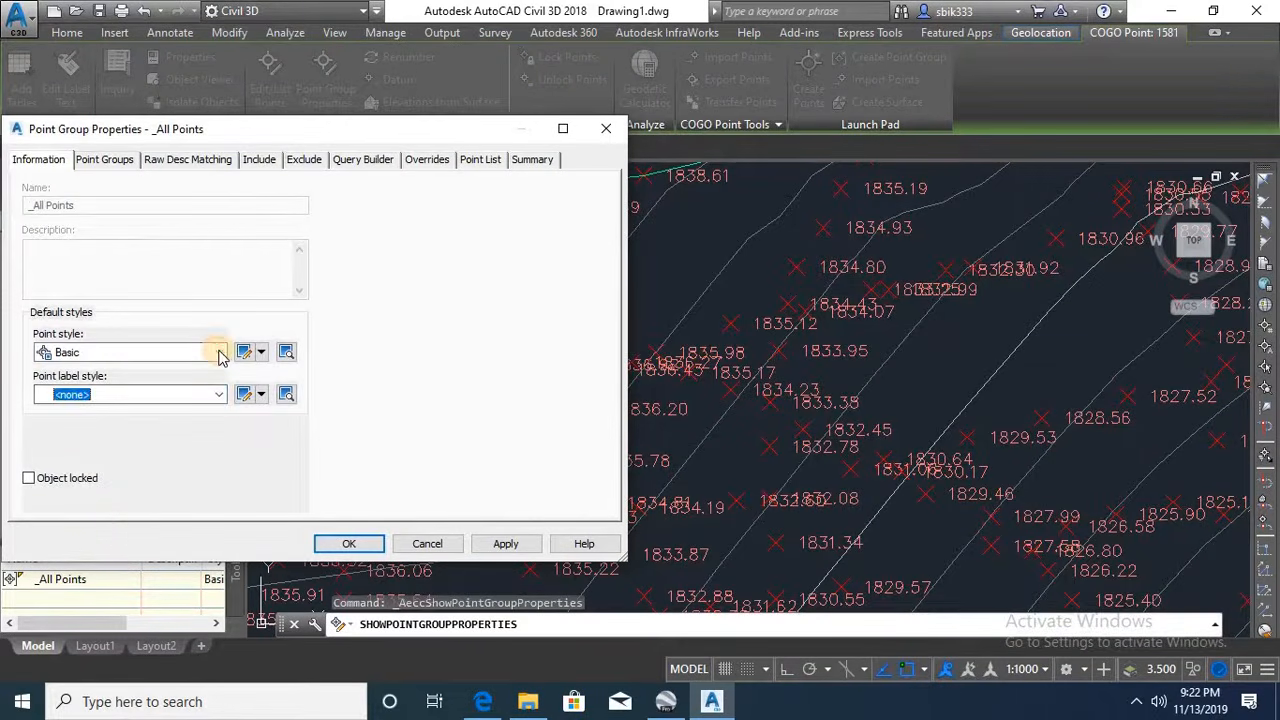
- Set the _All Points group's point style to <none> and accept the properties
left_click(219, 352)
scroll(108, 388, "up", 1)
left_click(90, 372)
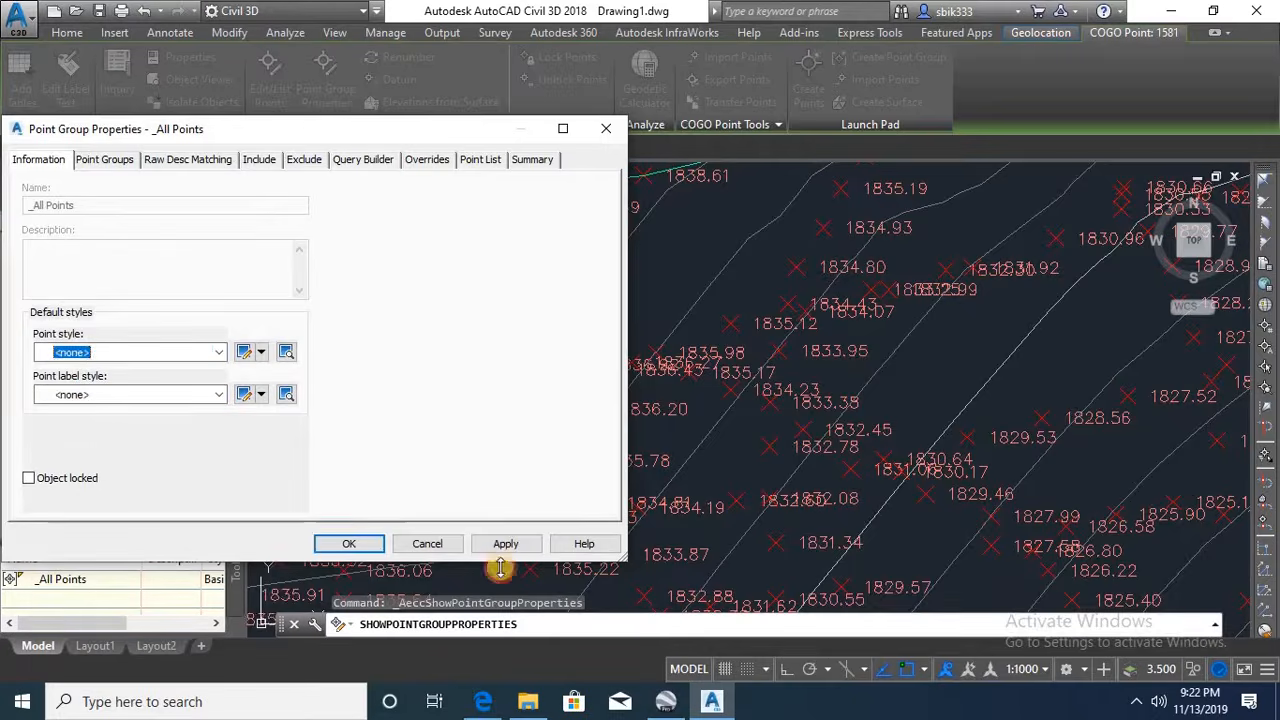
left_click(337, 543)
scroll(665, 335, "down", 6)
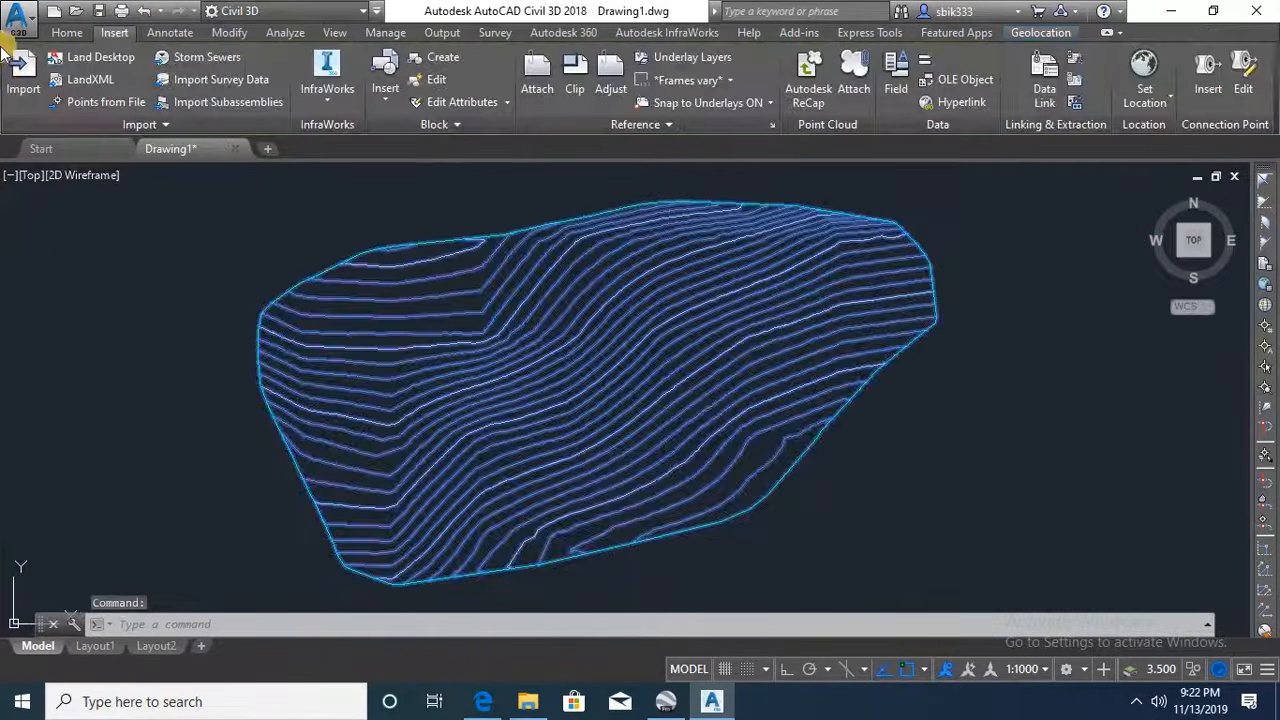
- Add multiple contour labels along a line crossing the eastern part of the contour surface from its southeast edge to its north edge
left_click(42, 97)
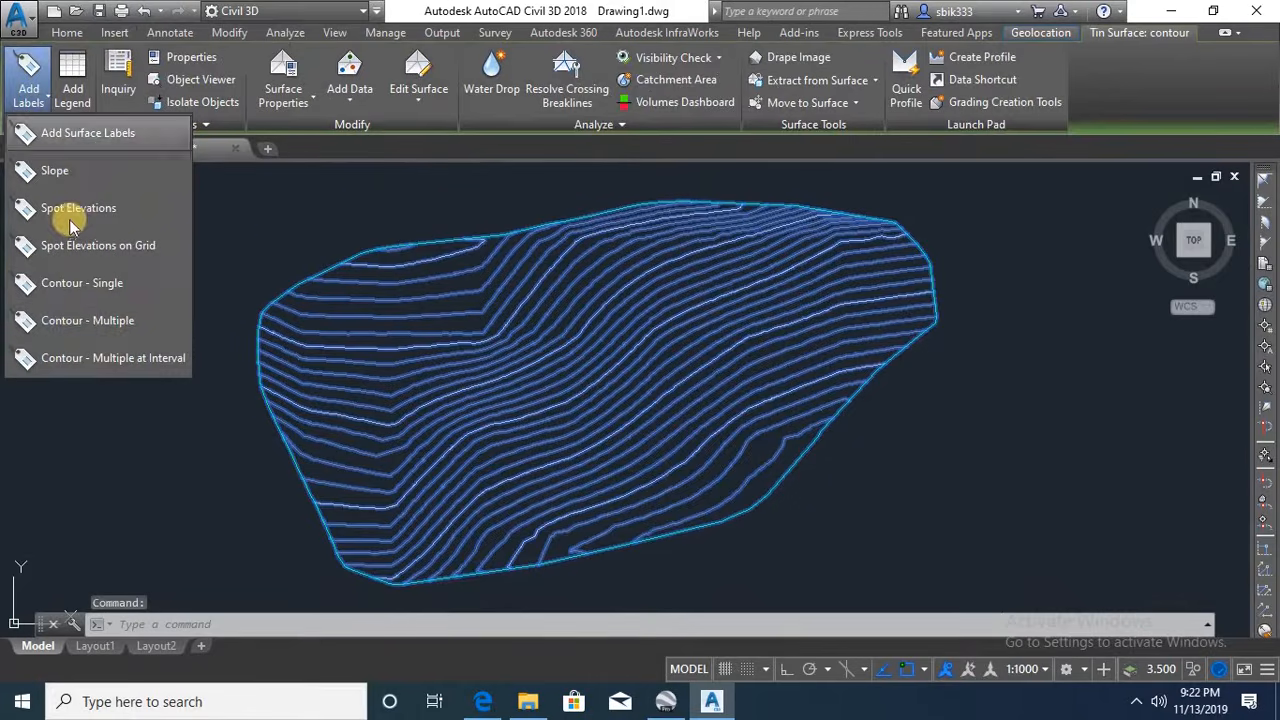
left_click(75, 320)
left_click(806, 308)
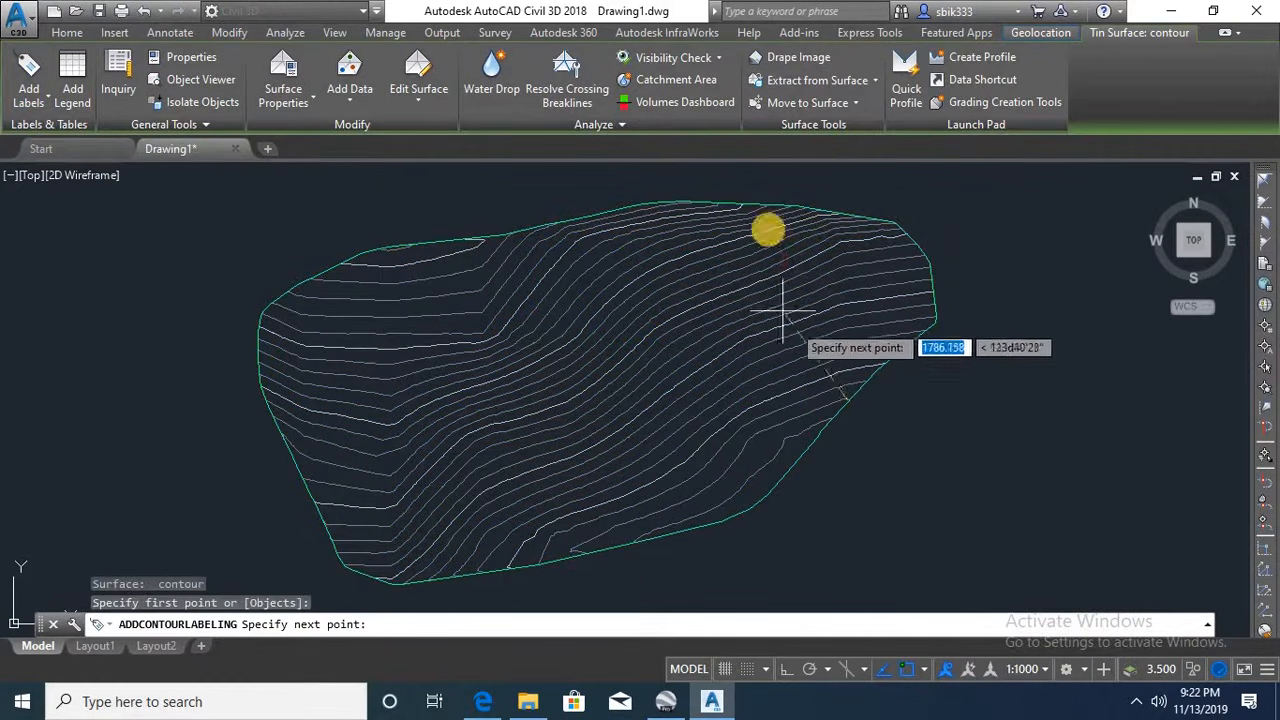
left_click(773, 224)
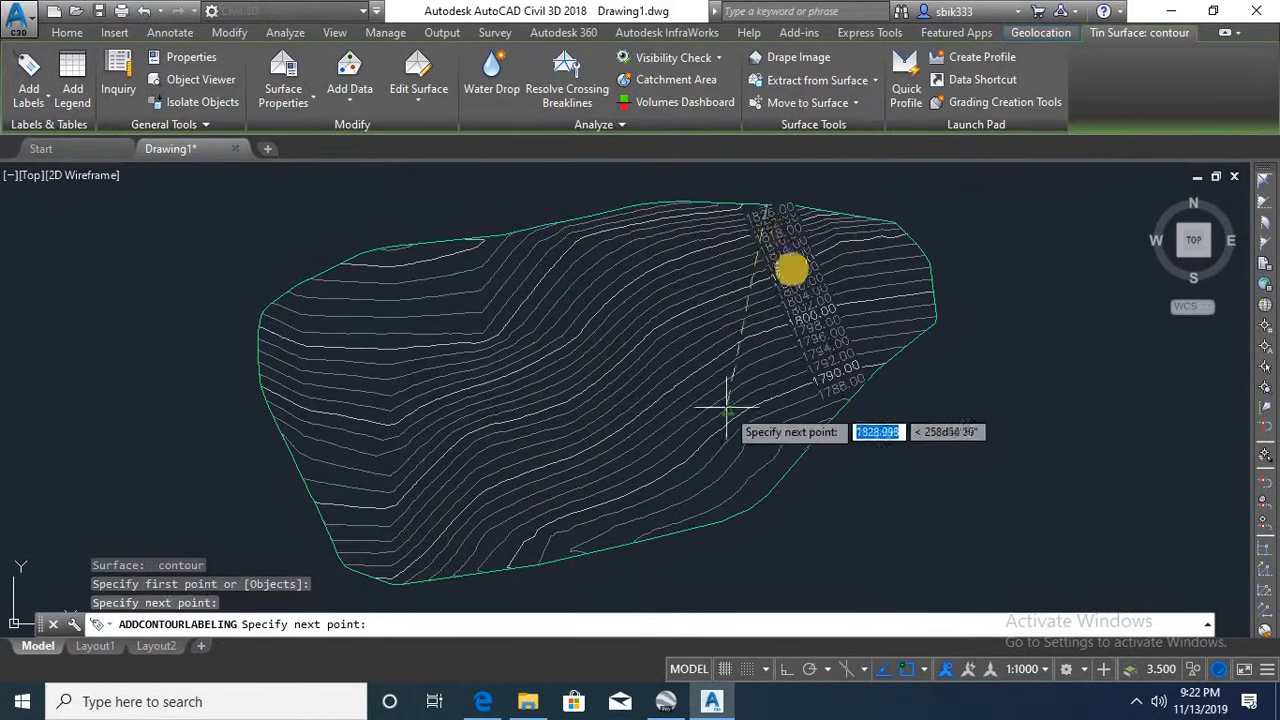
key("Return")
- Add two more lines of contour labels across the middle and western parts of the surface, from the southern edge to the northern edge
key("Return")
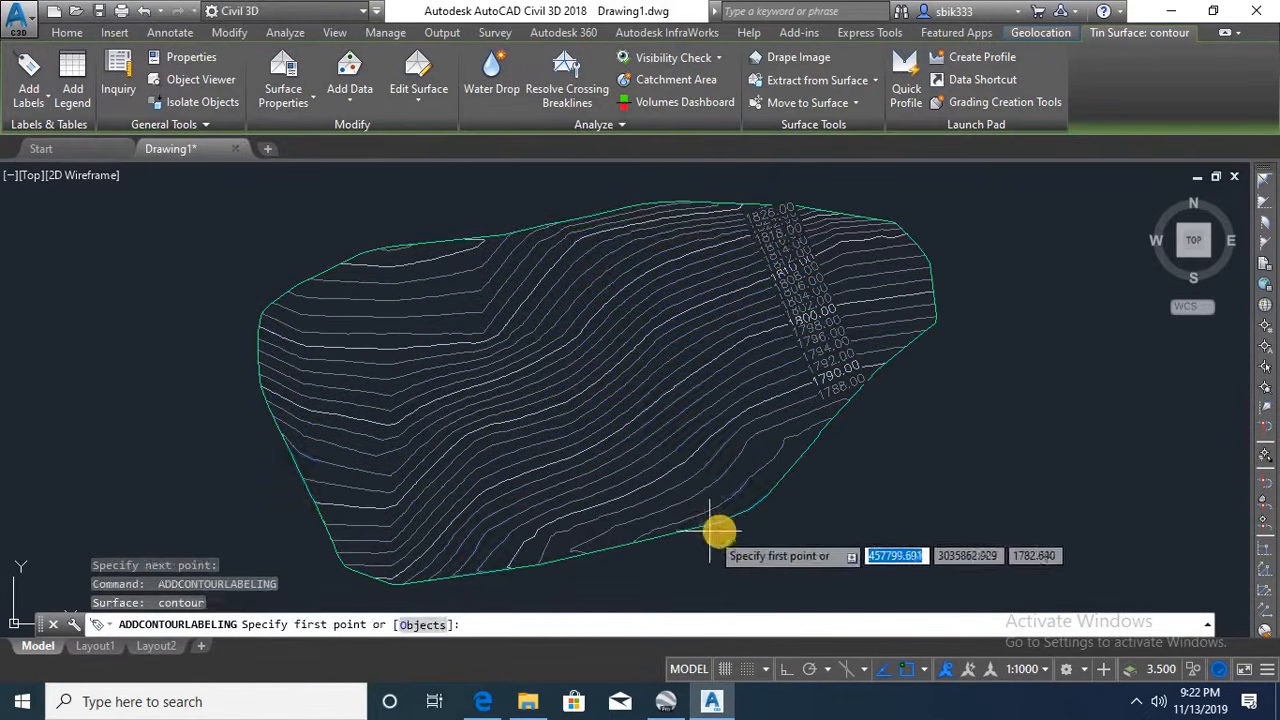
left_click(712, 517)
left_click(571, 212)
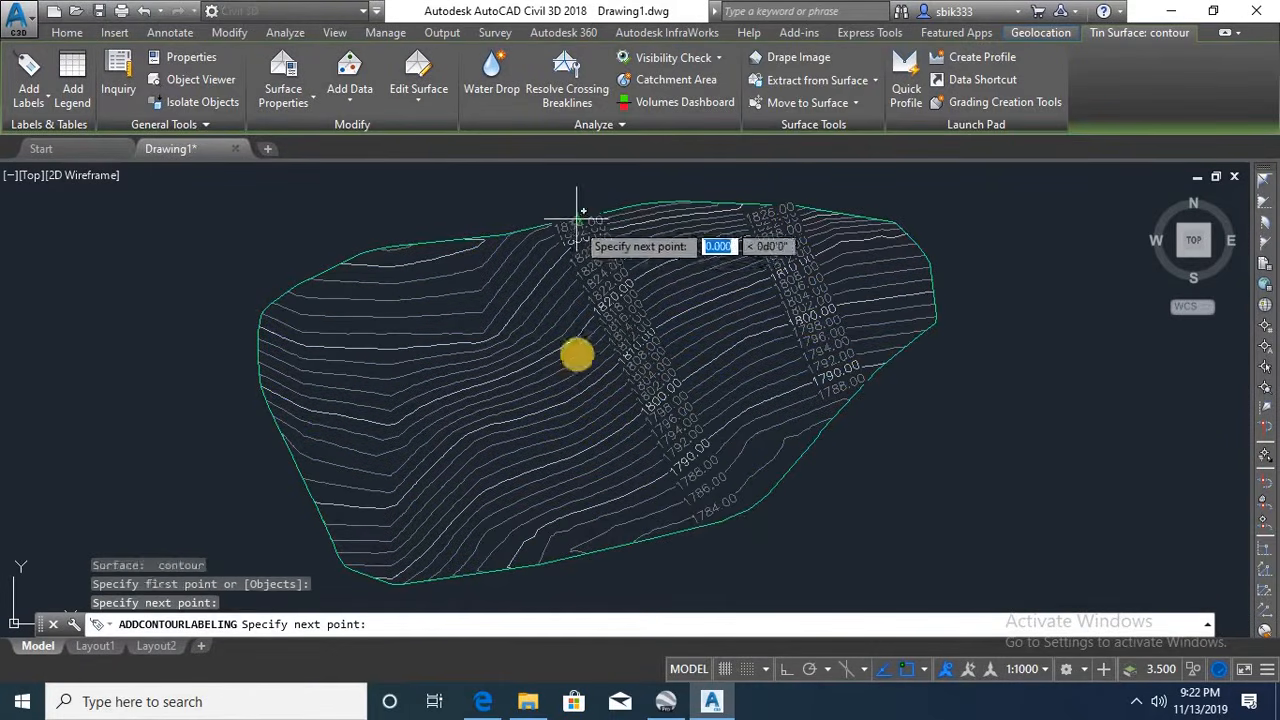
key("Return")
key("Return")
left_click(507, 569)
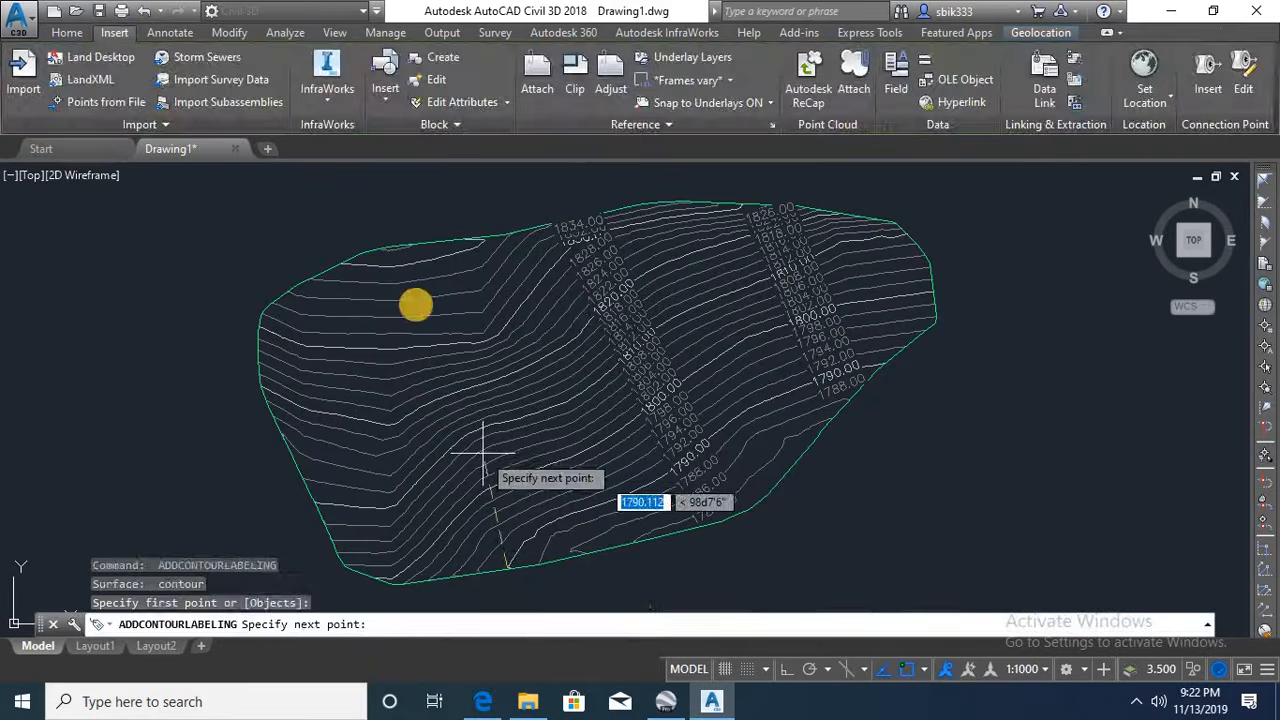
left_click(391, 251)
key("Return")
- Change the contour surface's style to Contours 5m and 25m (Design) in its properties and close the properties
left_click(435, 241)
left_click(192, 56)
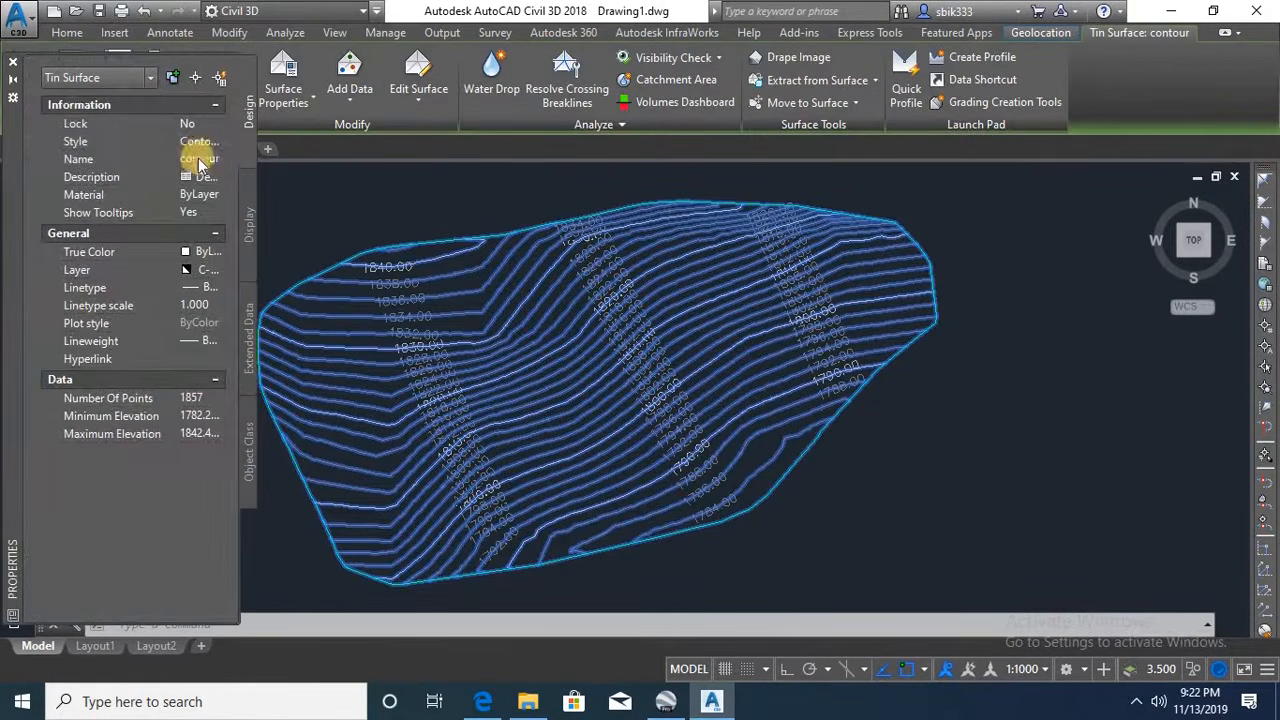
left_click(203, 145)
left_click(213, 142)
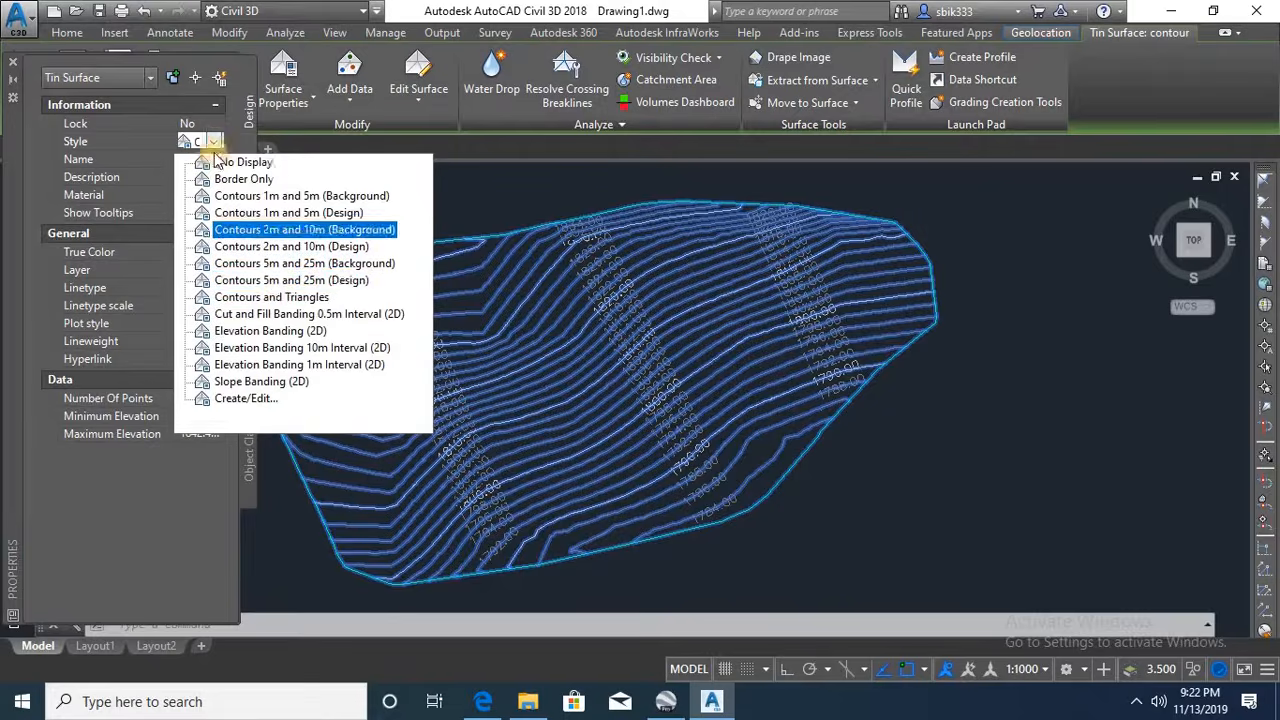
left_click(282, 280)
key("Escape")
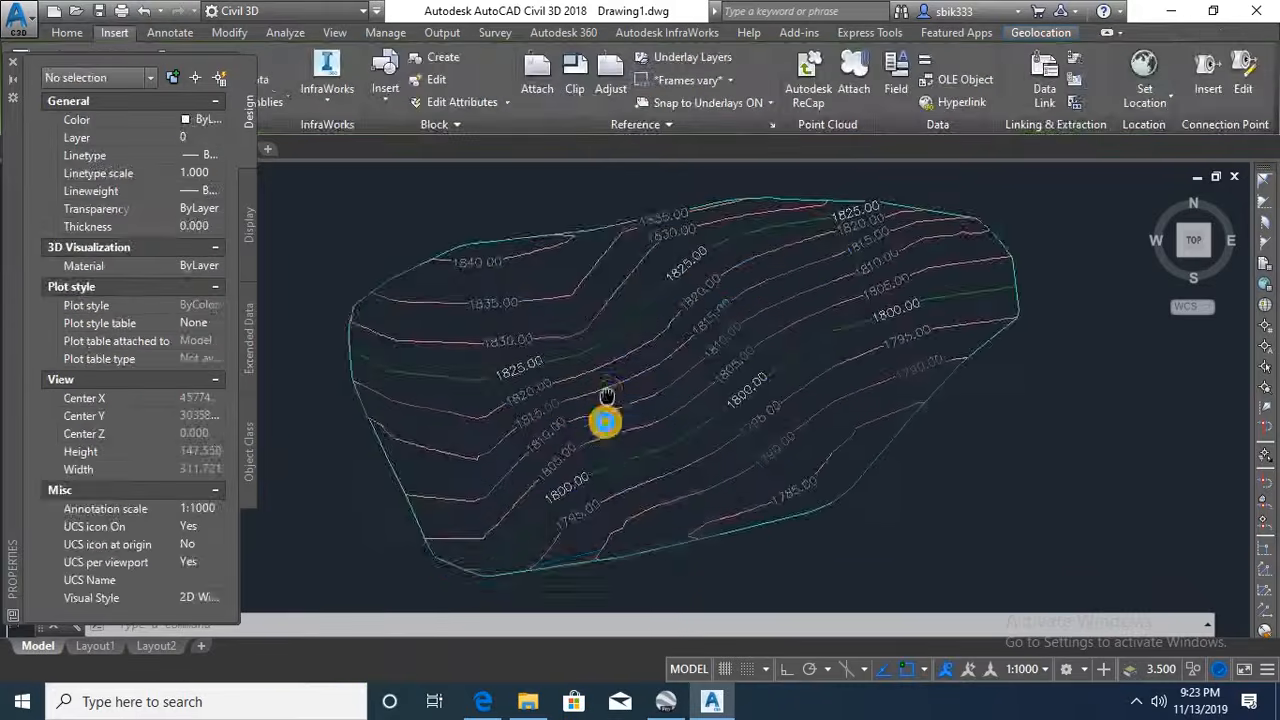
middle_click_drag(605, 393, 612, 370)
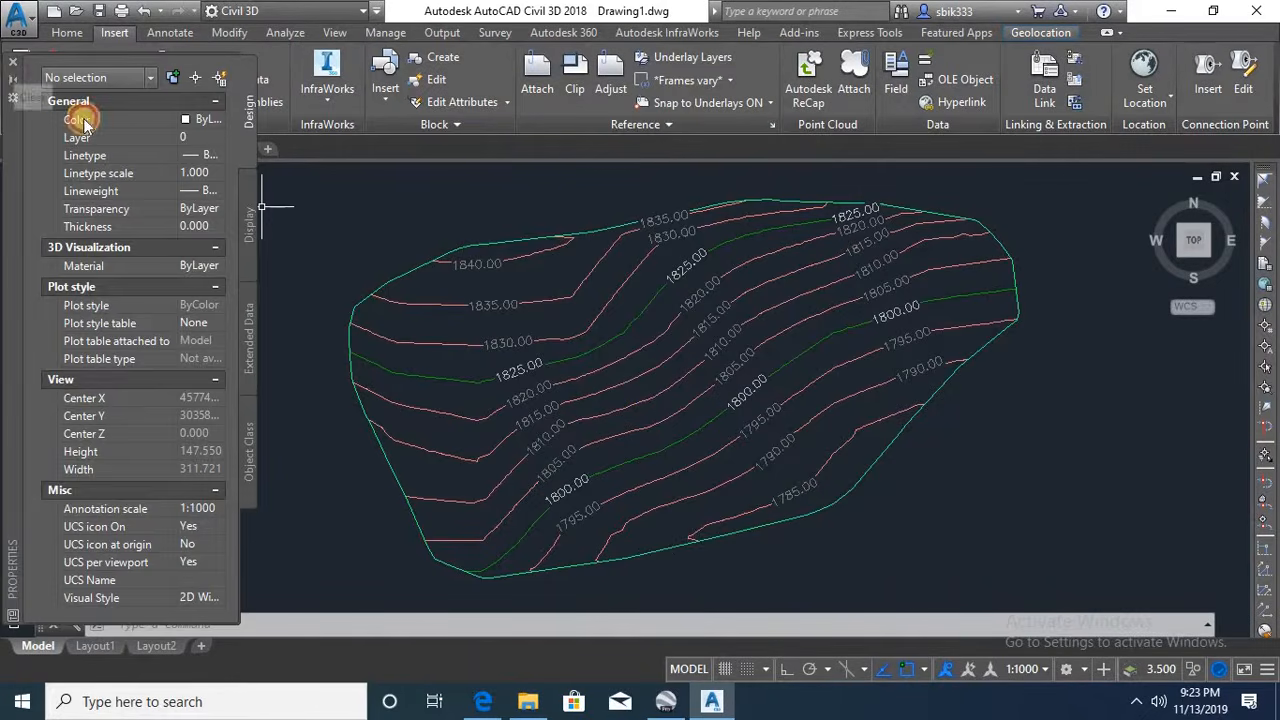
left_click(13, 97)
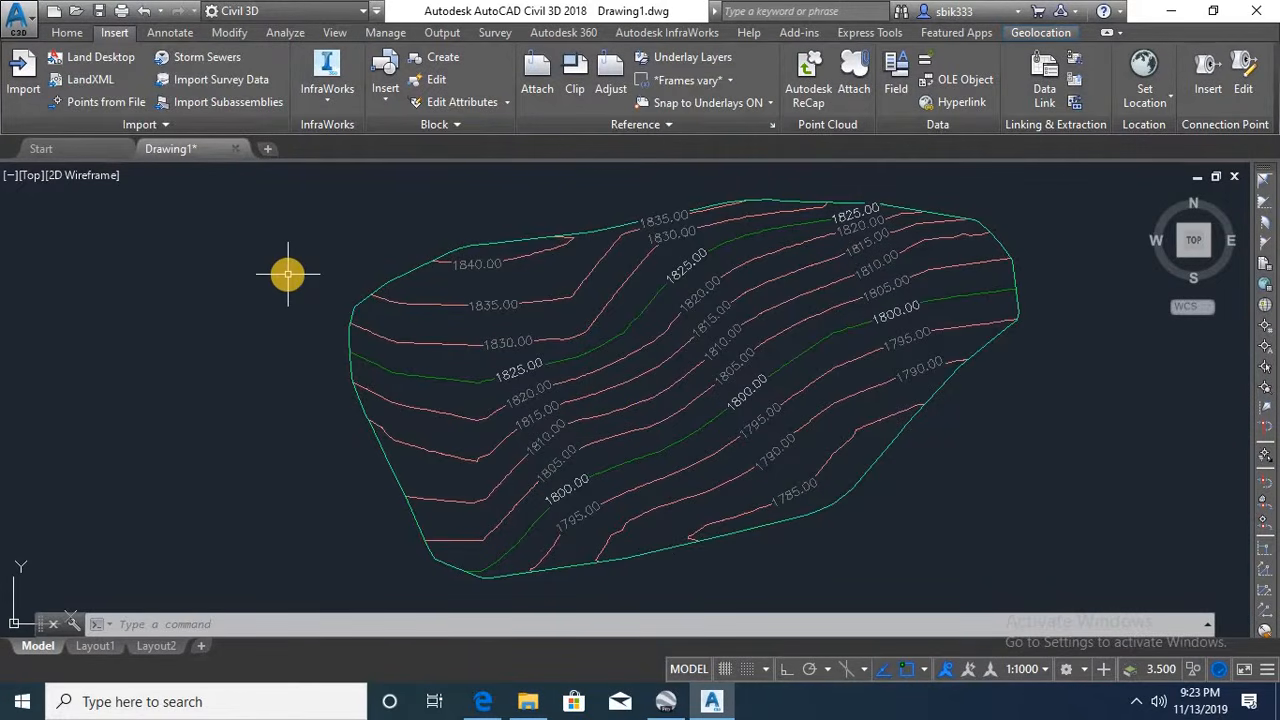